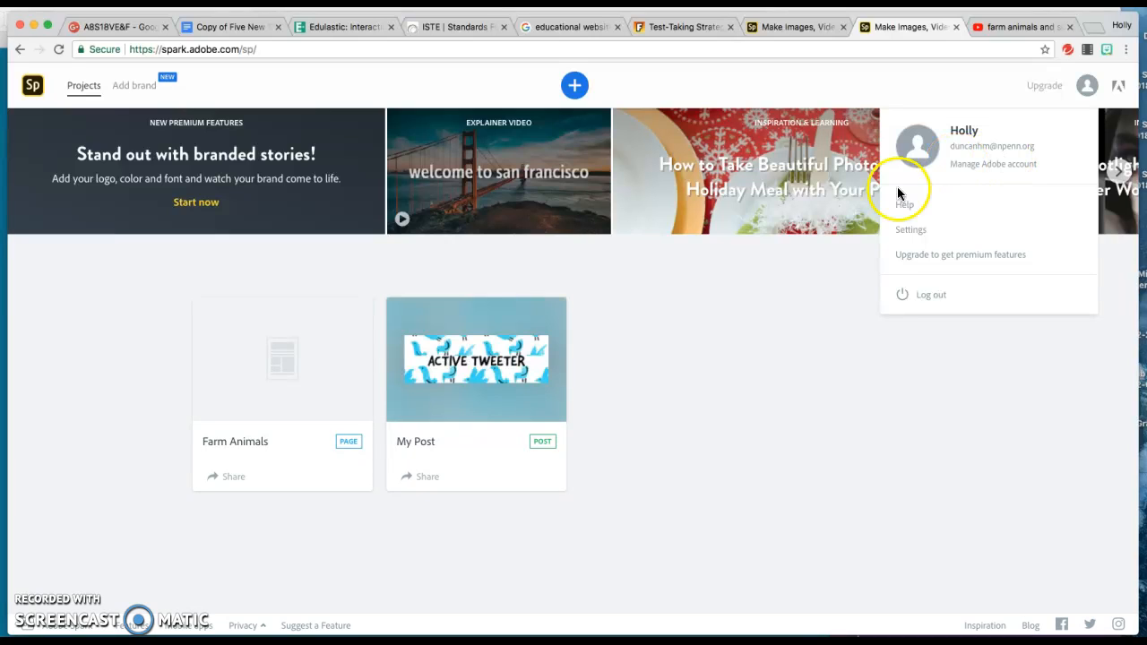
# - Close the account menu and create a new Page project
pyautogui.click(760, 315)
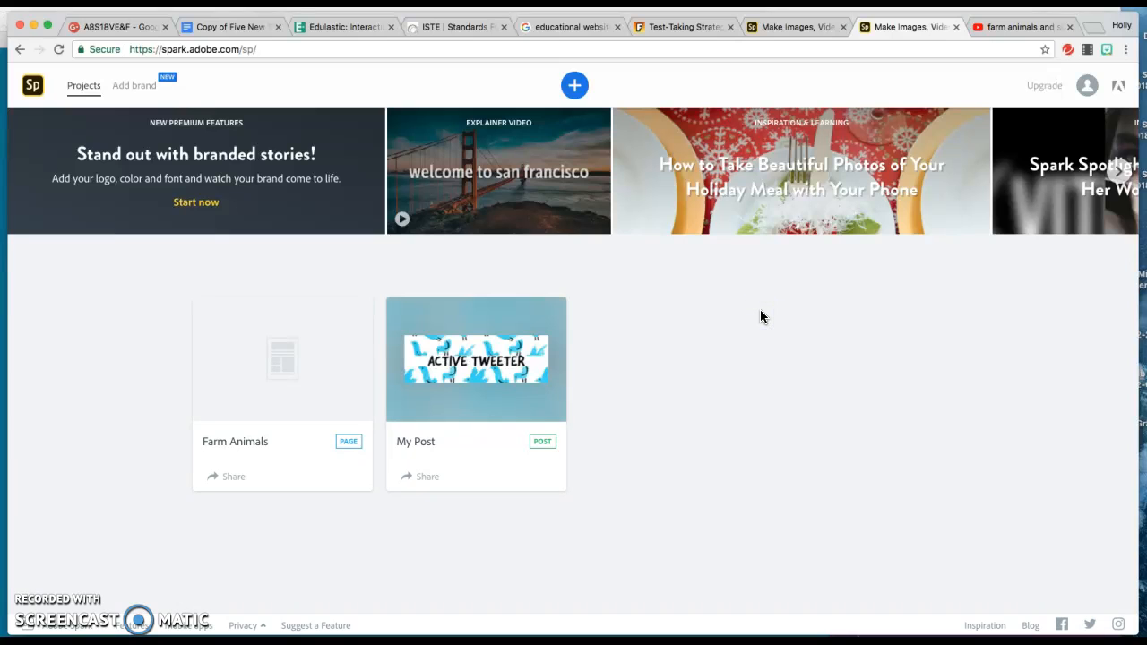
pyautogui.click(575, 86)
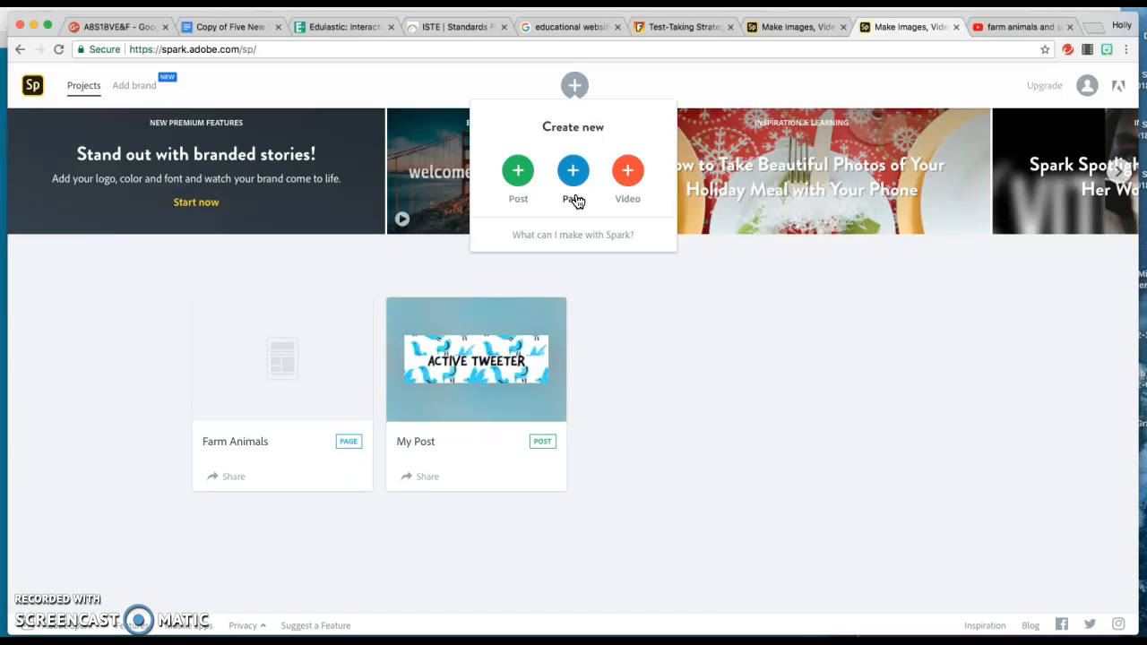
pyautogui.click(629, 194)
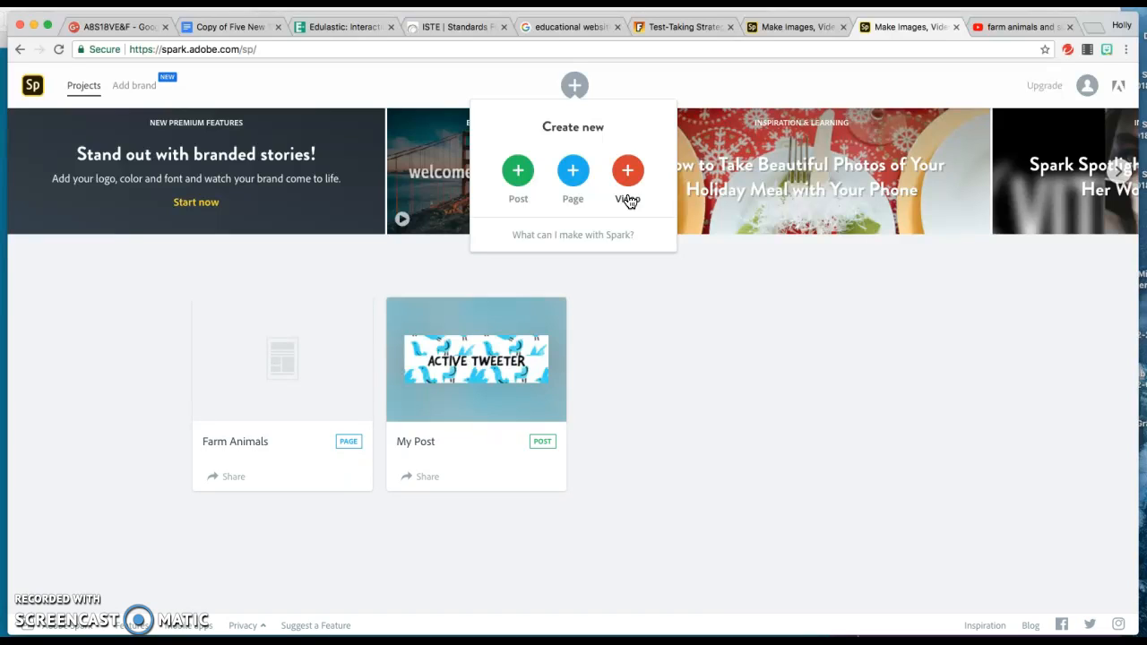
pyautogui.click(577, 182)
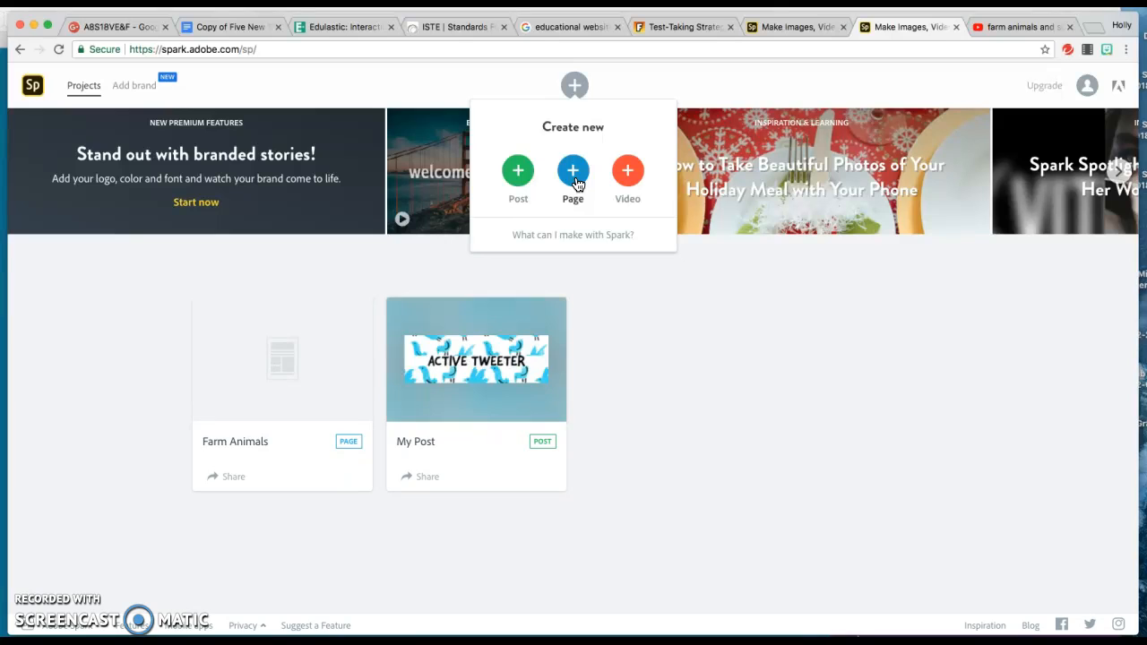
# - Enter "Farm Animals" as the page title and "with sounds" as the subtitle
pyautogui.click(252, 360)
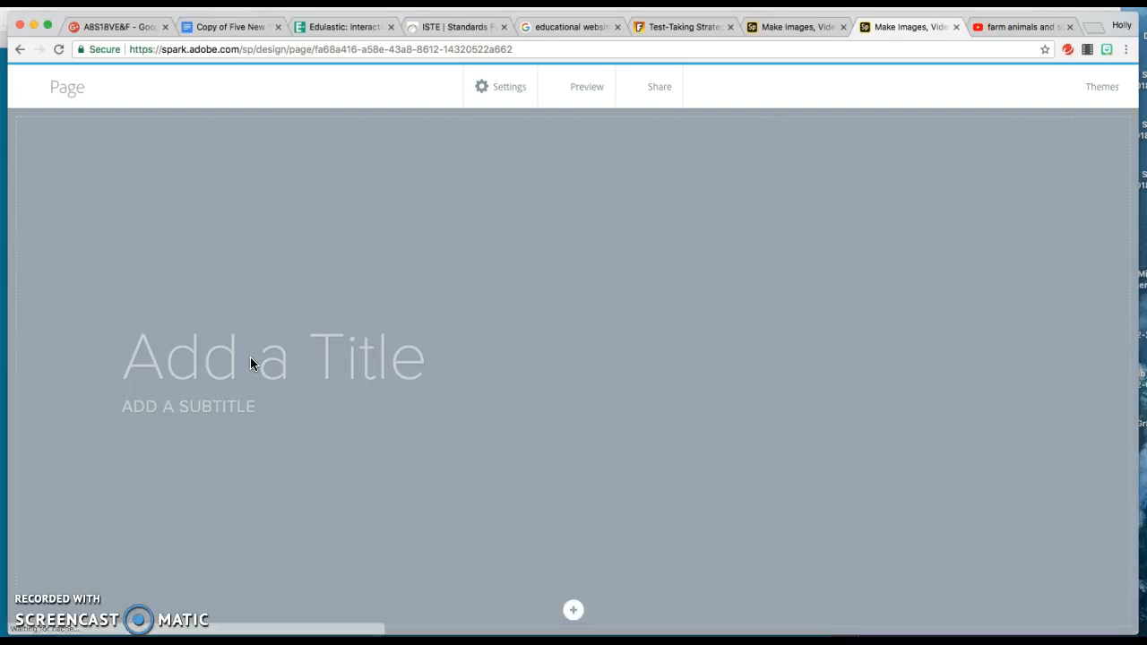
pyautogui.click(329, 364)
pyautogui.write('Fam')
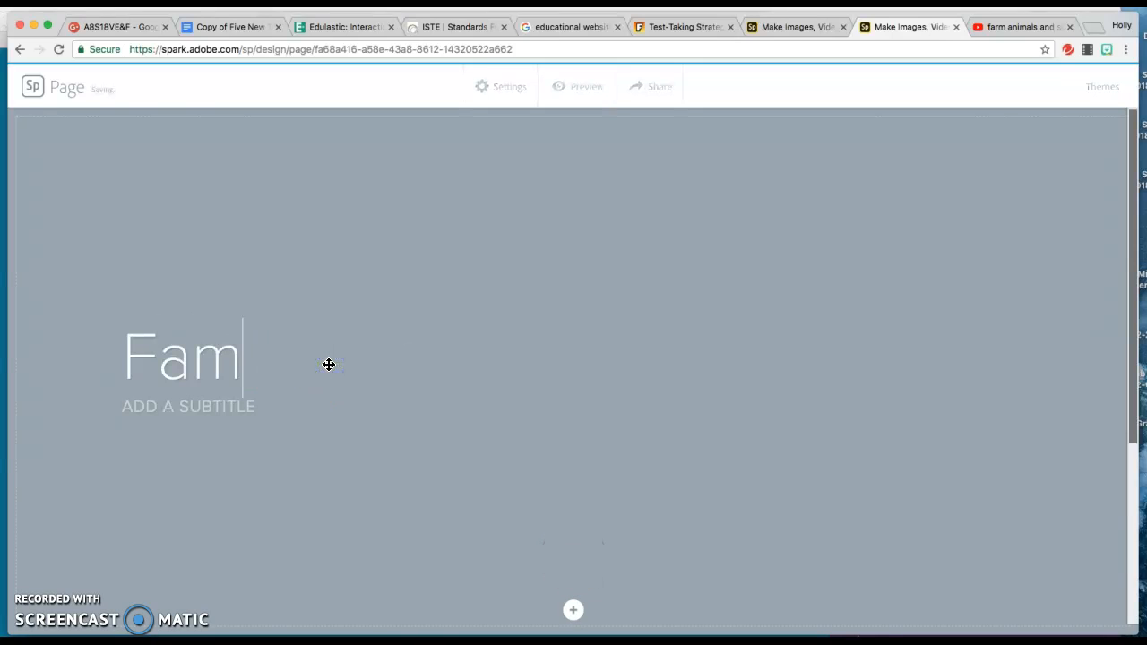
pyautogui.press('BackSpace')
pyautogui.write('rm Animals')
pyautogui.click(167, 408)
pyautogui.write('with sounds')
pyautogui.click(433, 437)
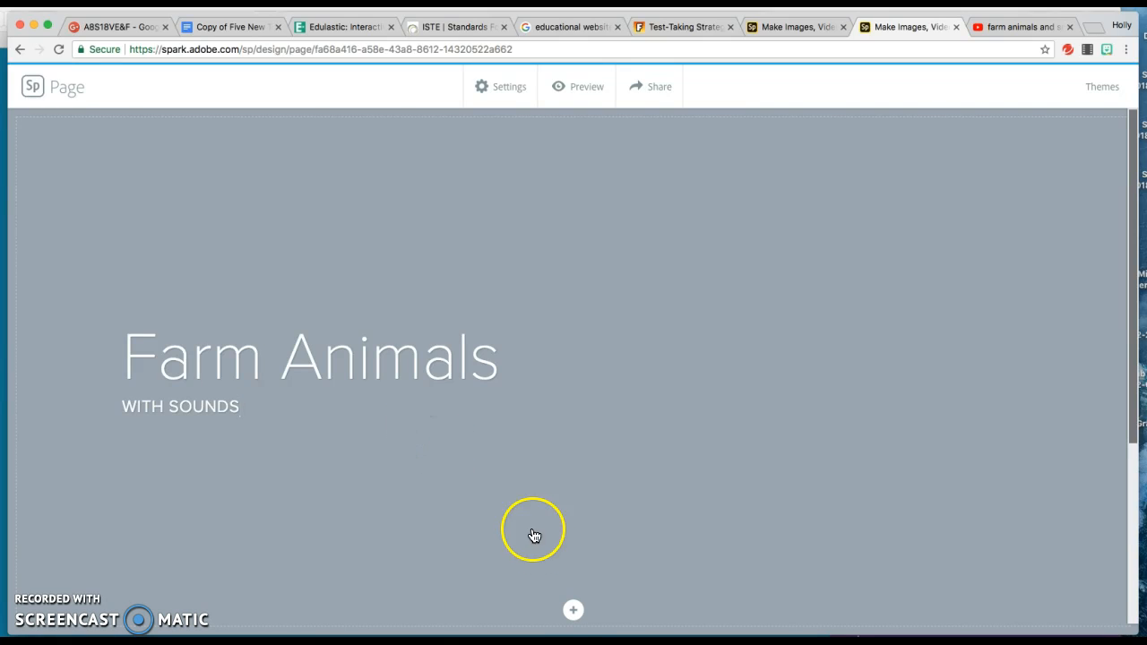
# - Search the free photos for "barn" and use the red barn with the dark blue door as the title background
pyautogui.click(574, 611)
pyautogui.click(573, 570)
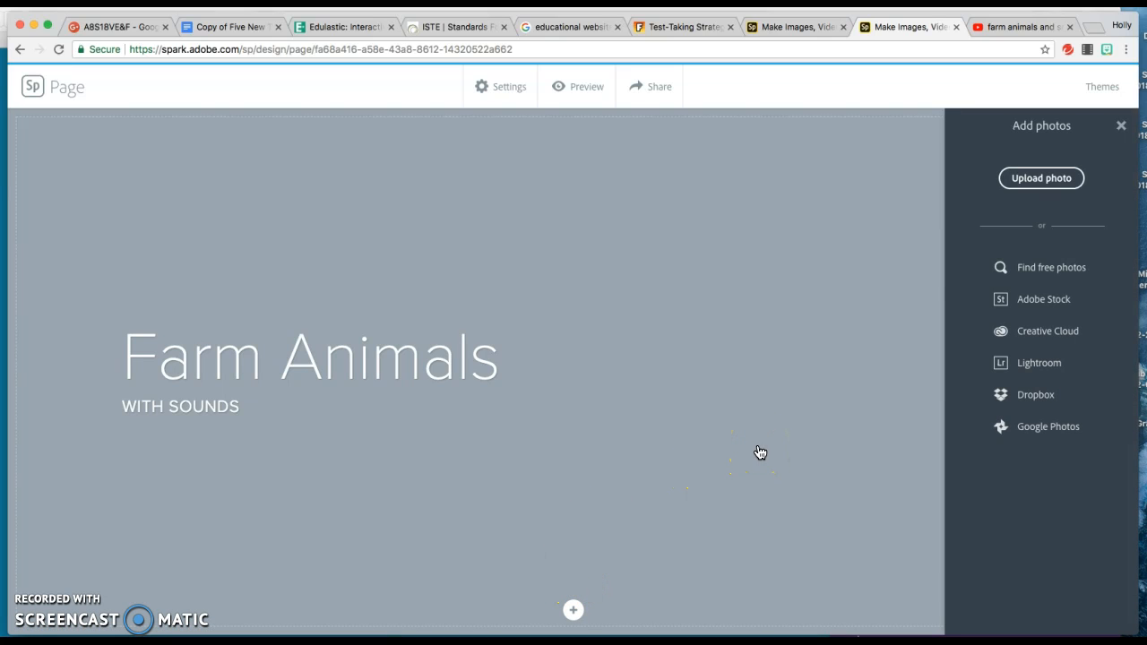
pyautogui.click(1050, 267)
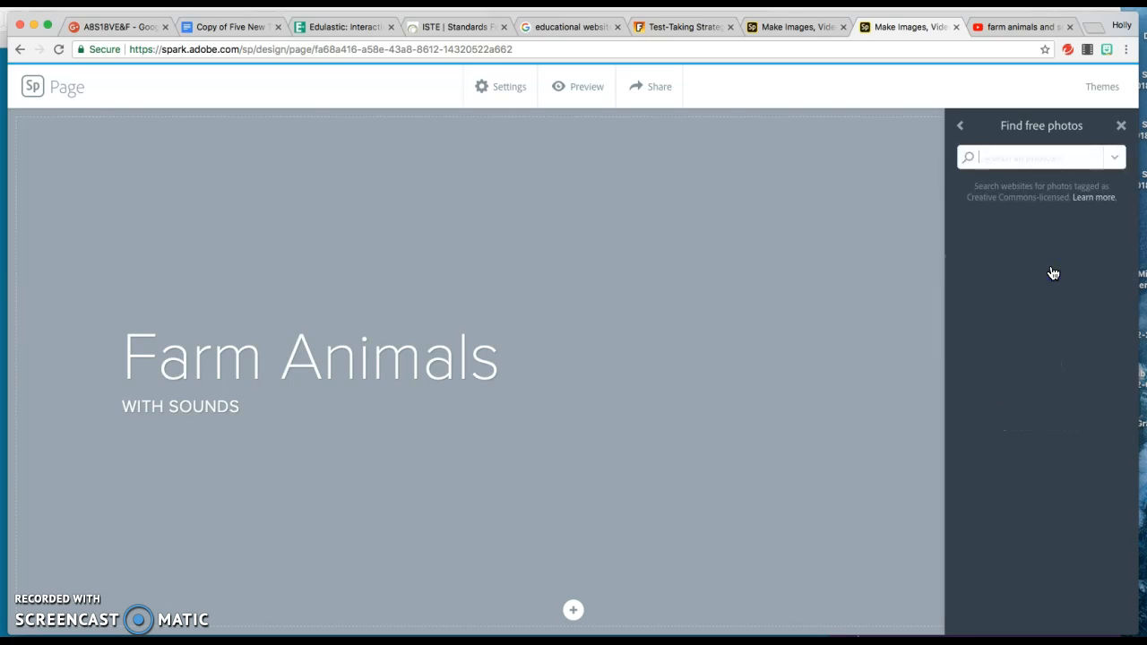
pyautogui.write('barn')
pyautogui.press('Return')
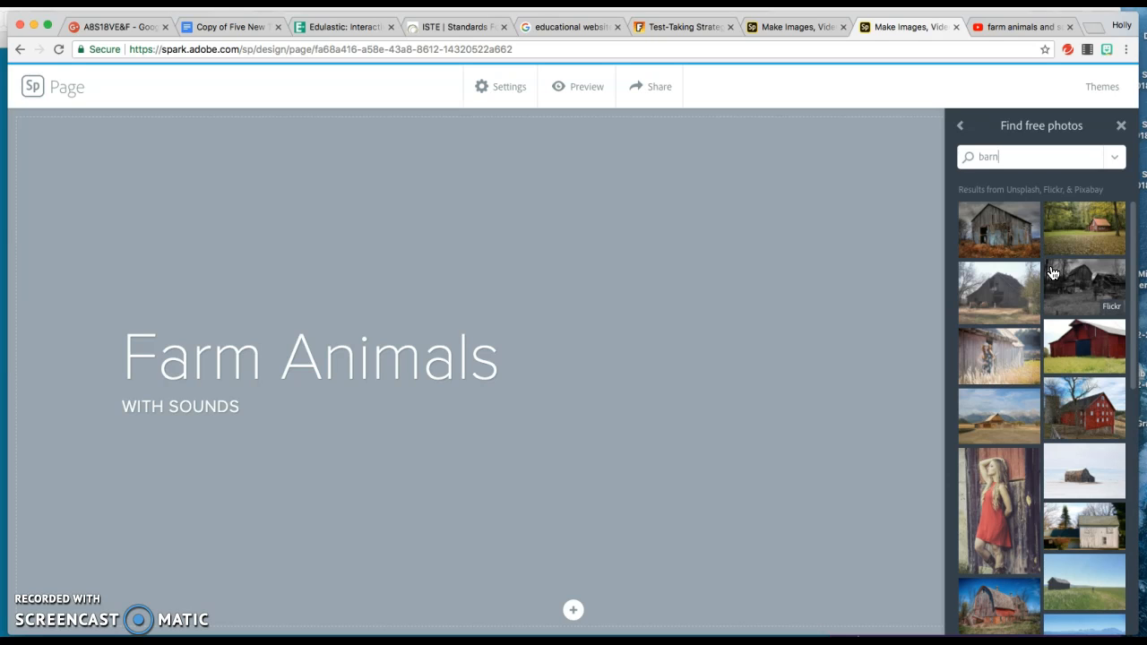
pyautogui.click(1092, 331)
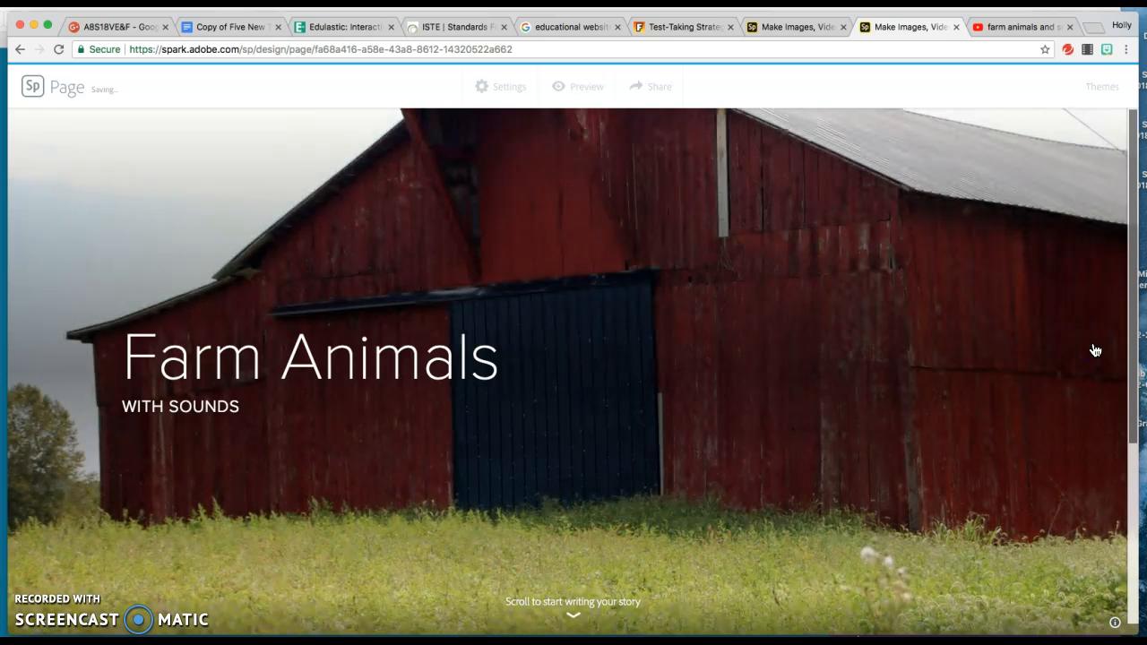
# - Add a photo section below the title, using the free photo of a white pig lying in dirt from a "Pig" search
pyautogui.click(568, 609)
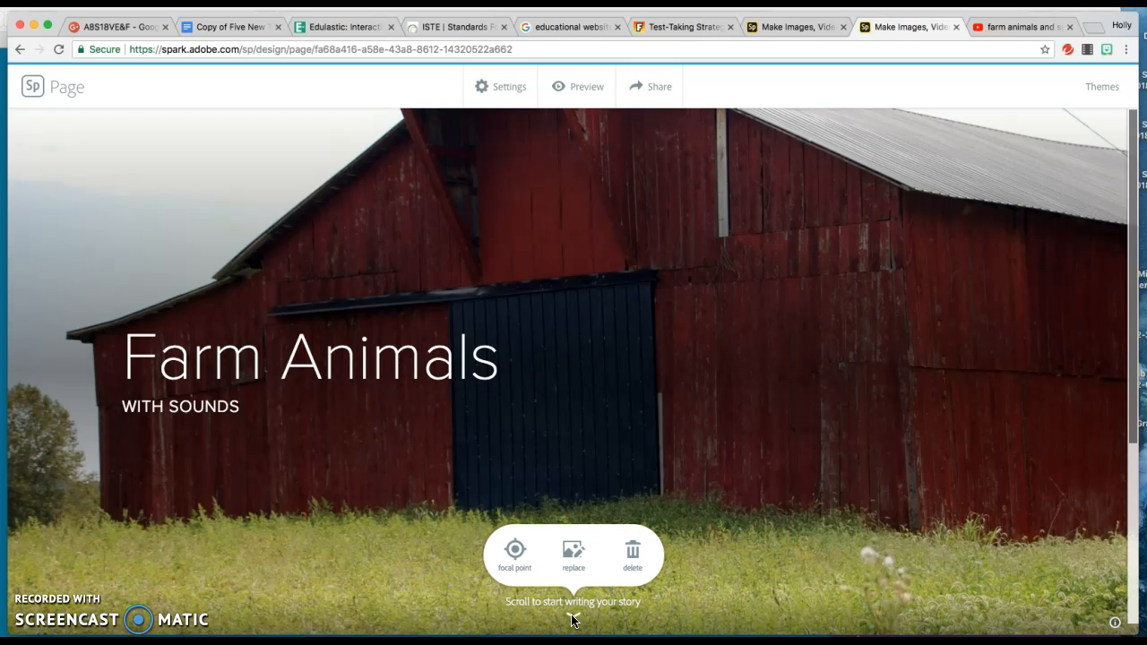
pyautogui.scroll(-5, 572, 620)
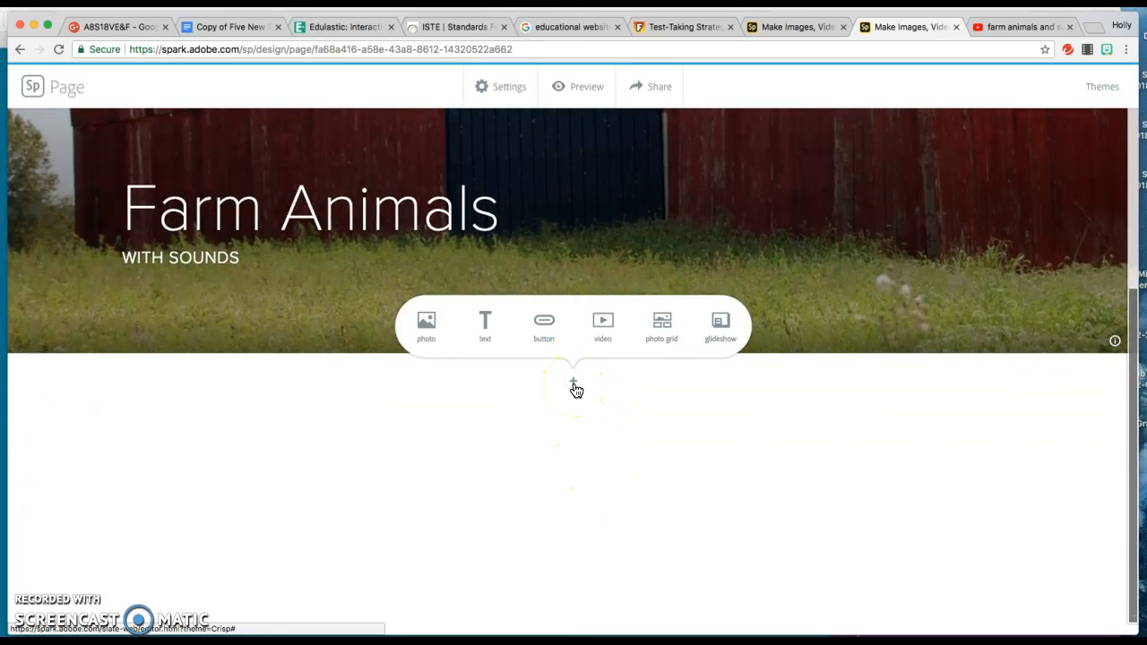
pyautogui.click(428, 321)
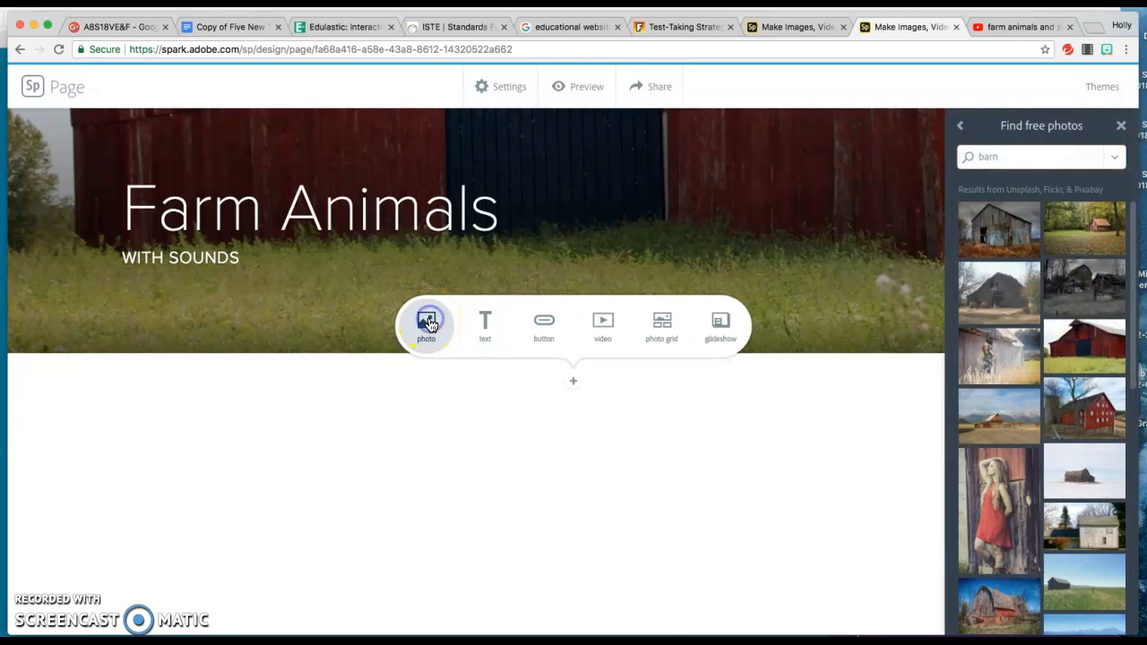
pyautogui.doubleClick(1035, 156)
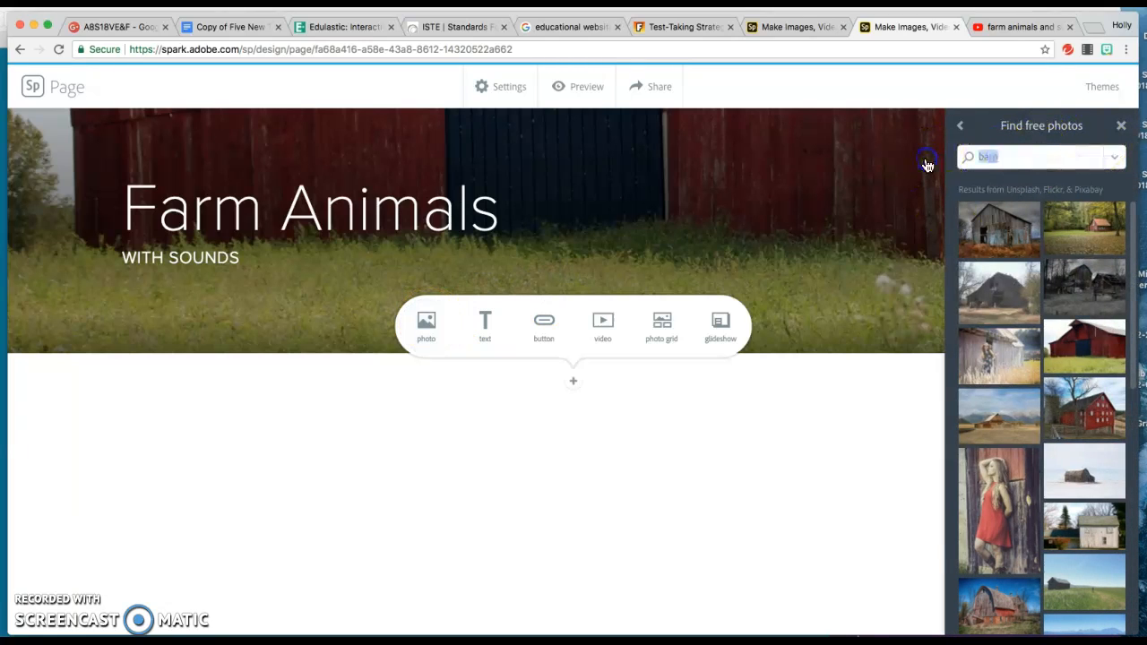
pyautogui.write('Pig')
pyautogui.press('Return')
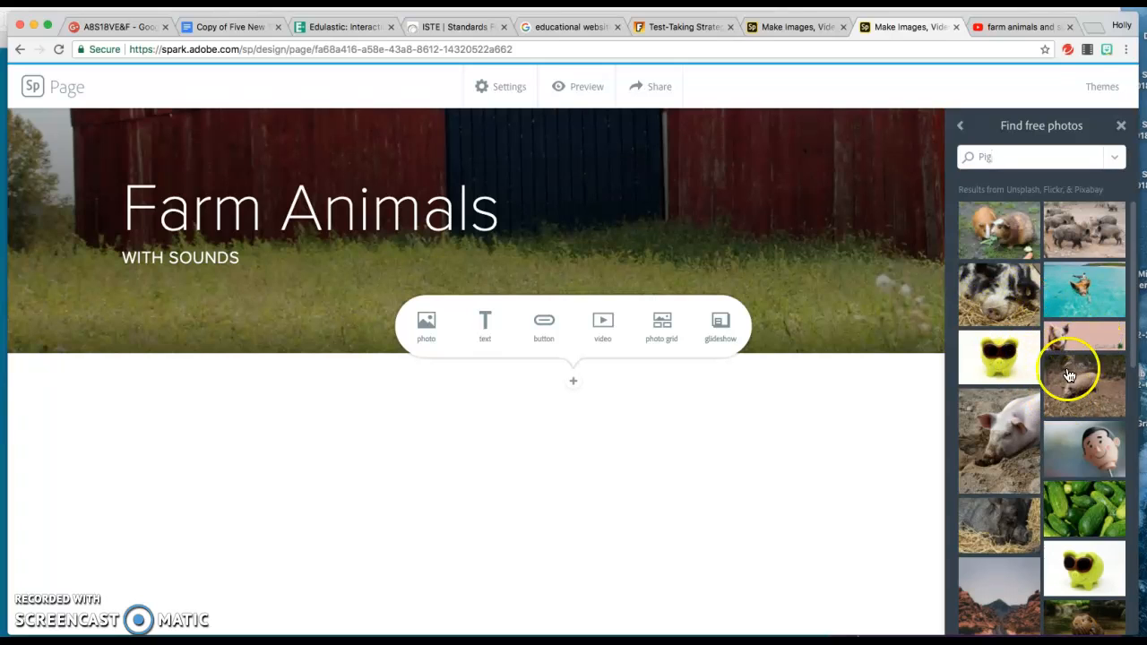
pyautogui.click(1011, 439)
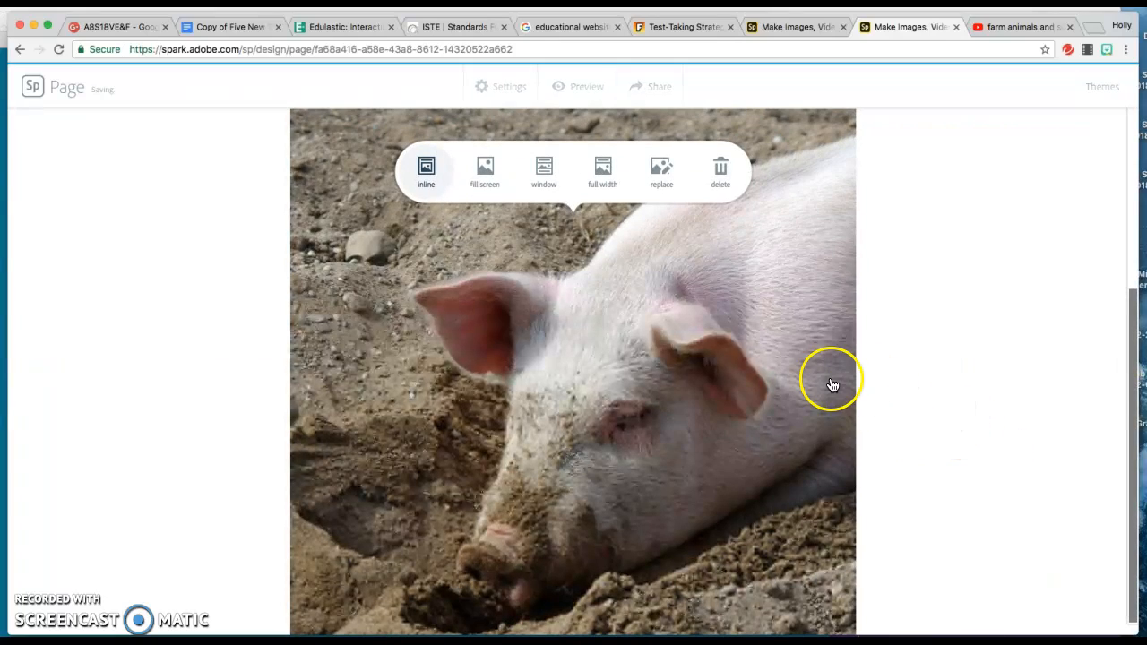
# - Try the fill screen layout on the pig photo, switch it to the window layout and check the scrolling effect
pyautogui.click(491, 176)
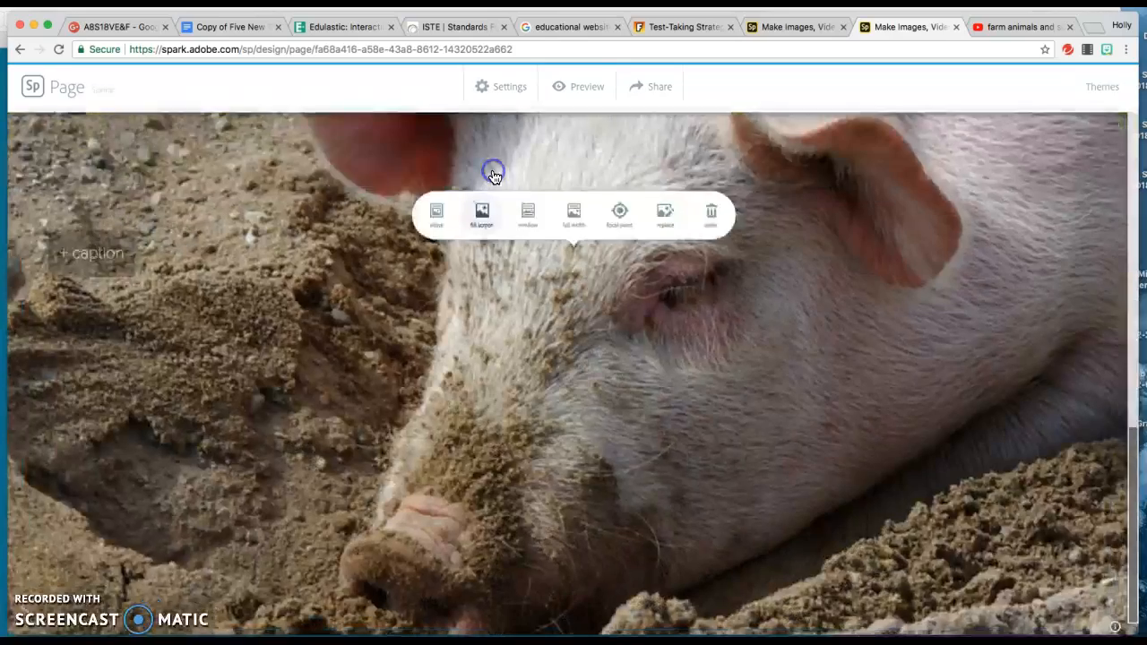
pyautogui.click(514, 192)
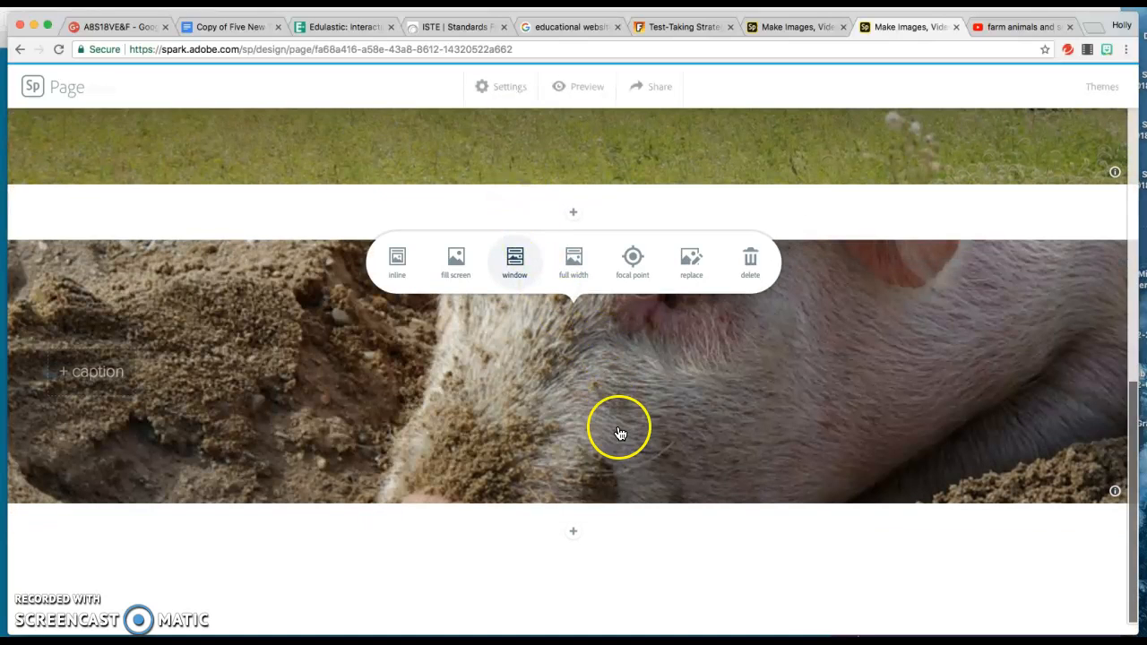
pyautogui.scroll(2, 619, 433)
pyautogui.scroll(-3, 620, 431)
pyautogui.scroll(-2, 615, 425)
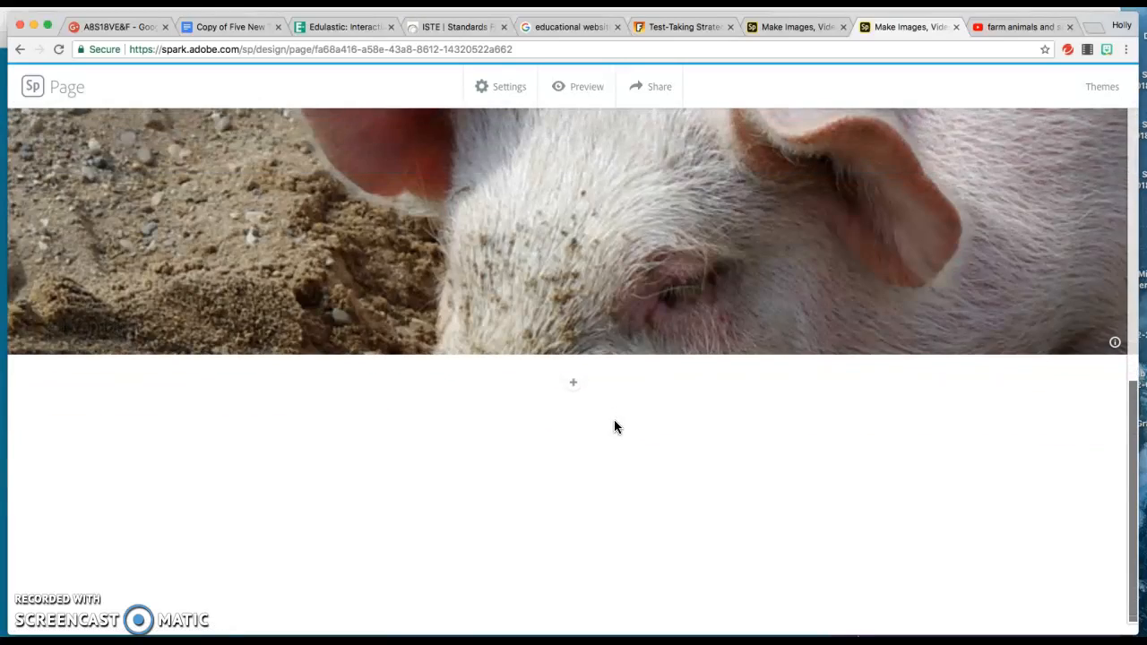
pyautogui.scroll(8, 592, 400)
pyautogui.scroll(-5, 593, 402)
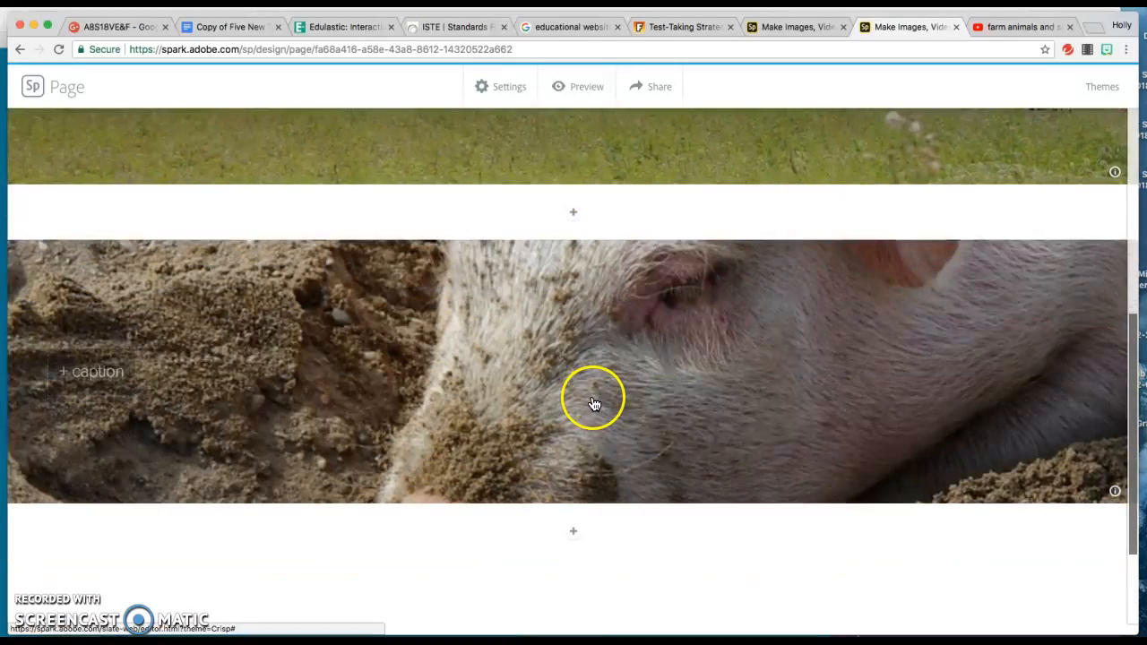
# - Place the pig photo's focal point on the snout, save it and check the framing on the page
pyautogui.click(568, 379)
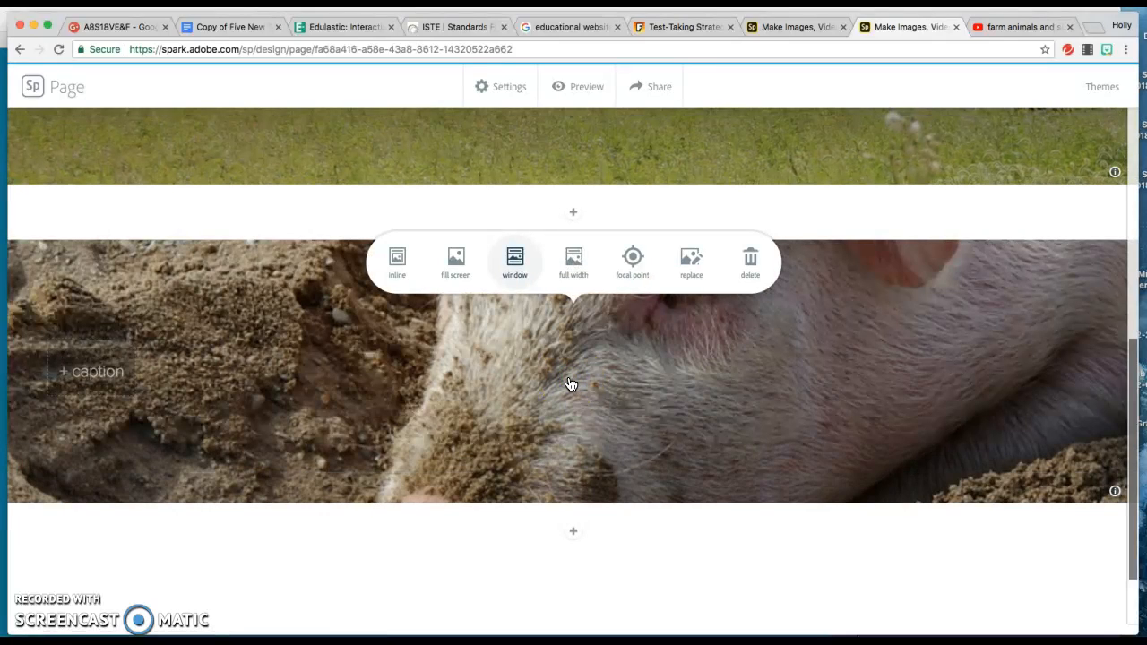
pyautogui.click(633, 260)
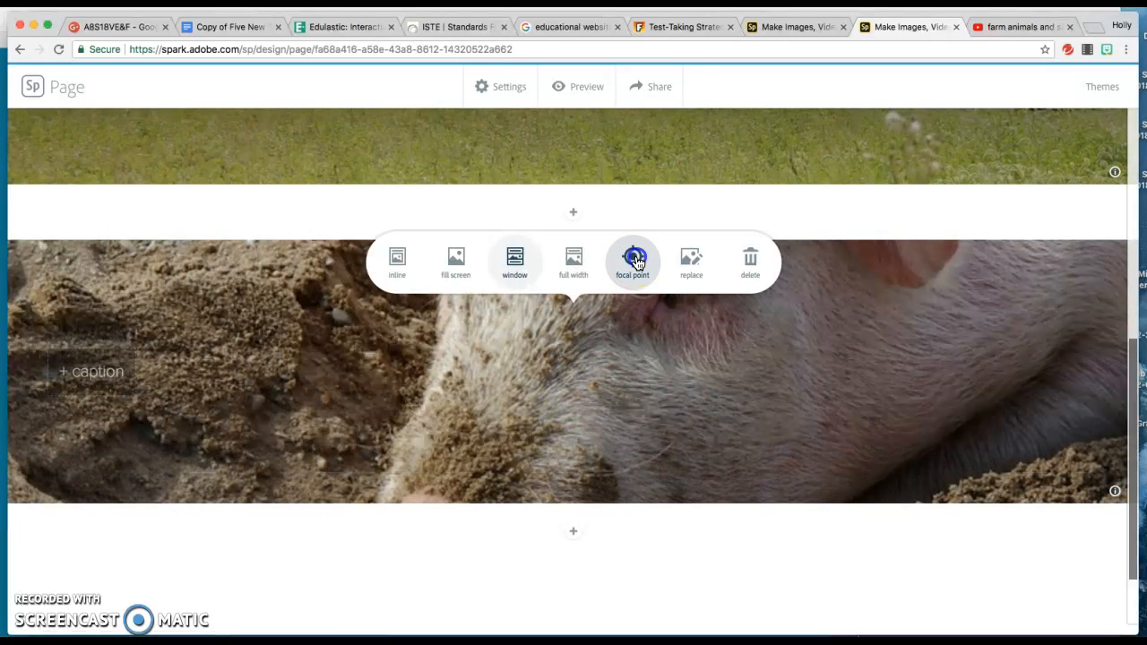
pyautogui.click(566, 396)
pyautogui.moveTo(573, 372)
pyautogui.mouseDown()
pyautogui.moveTo(525, 385)
pyautogui.moveTo(408, 455)
pyautogui.mouseUp()
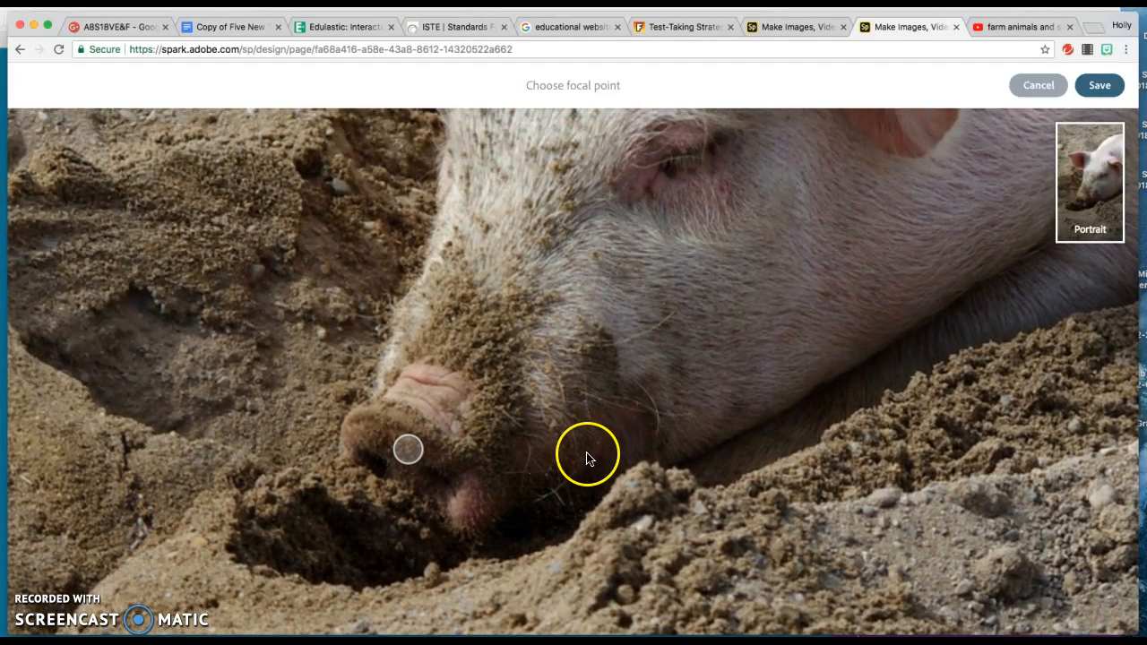
pyautogui.click(1109, 90)
pyautogui.scroll(3, 487, 379)
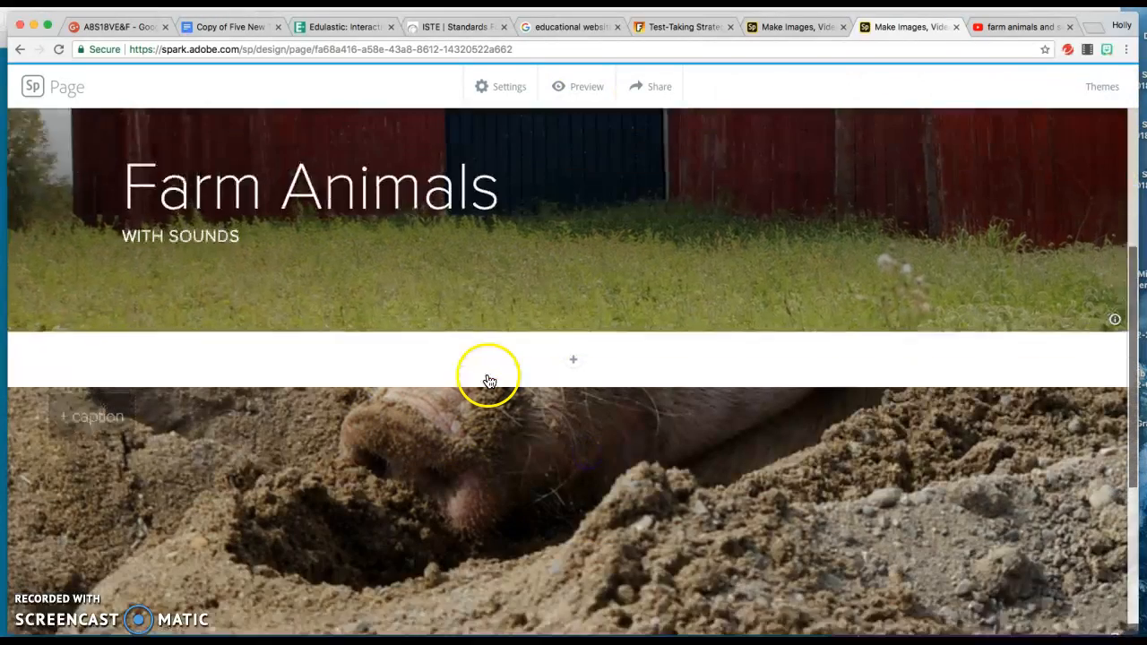
pyautogui.scroll(-5, 489, 381)
pyautogui.scroll(2, 486, 379)
pyautogui.scroll(1, 484, 379)
# - Set the pig photo's layout to inline and add the caption "Oink!" beneath it
pyautogui.click(507, 377)
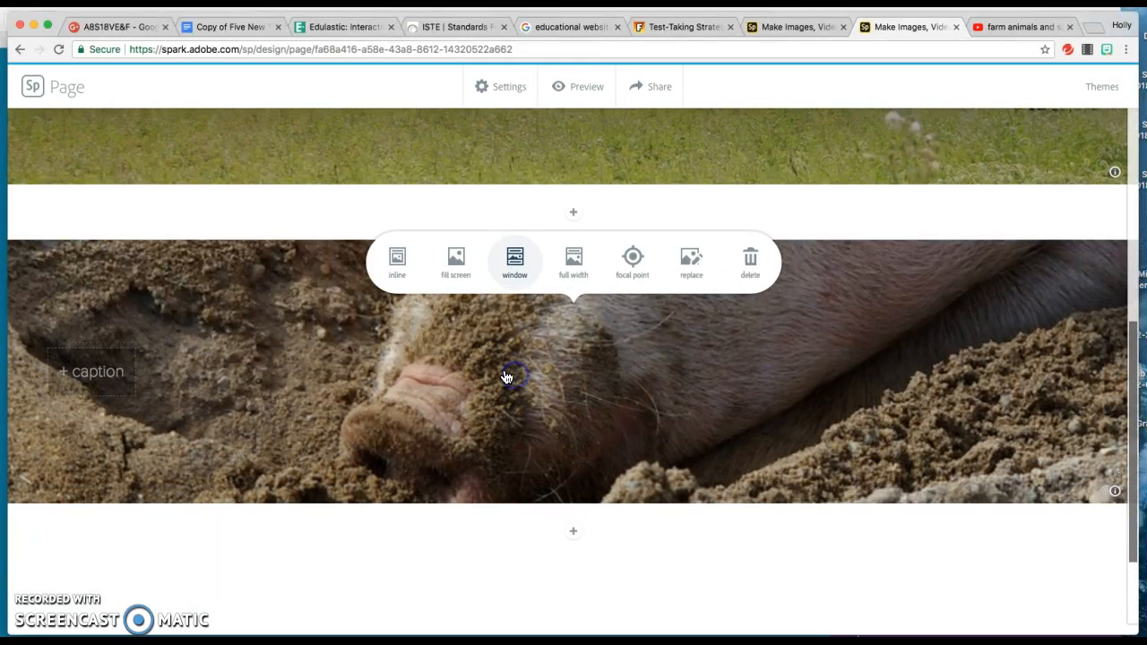
pyautogui.click(391, 276)
pyautogui.scroll(-3, 789, 408)
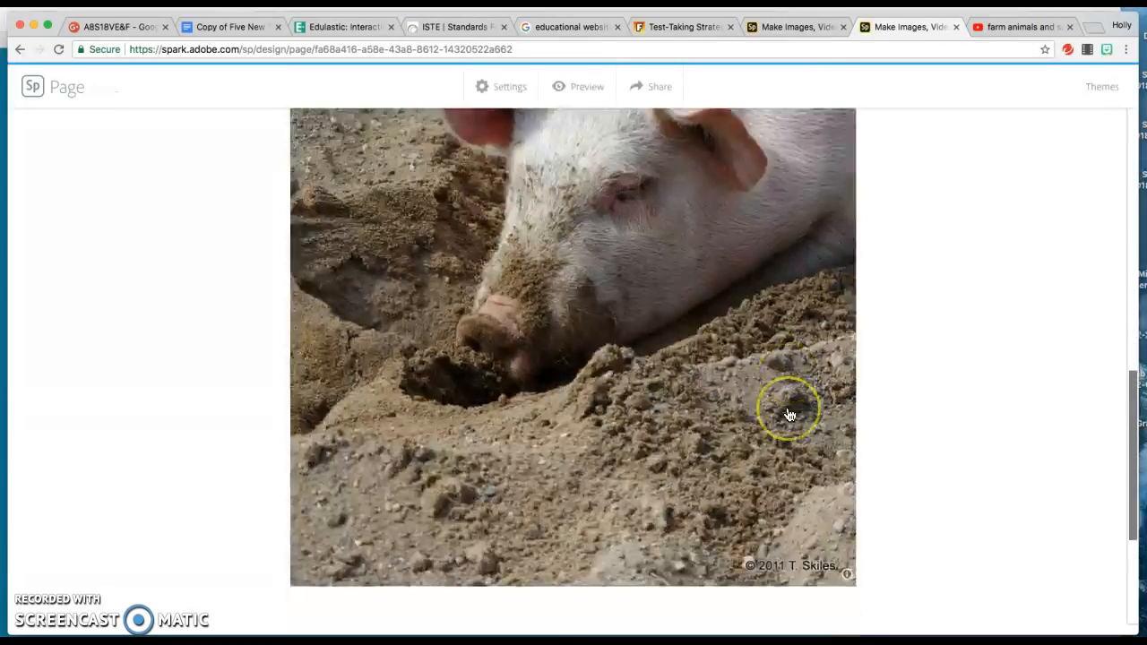
pyautogui.scroll(-2, 789, 414)
pyautogui.click(585, 463)
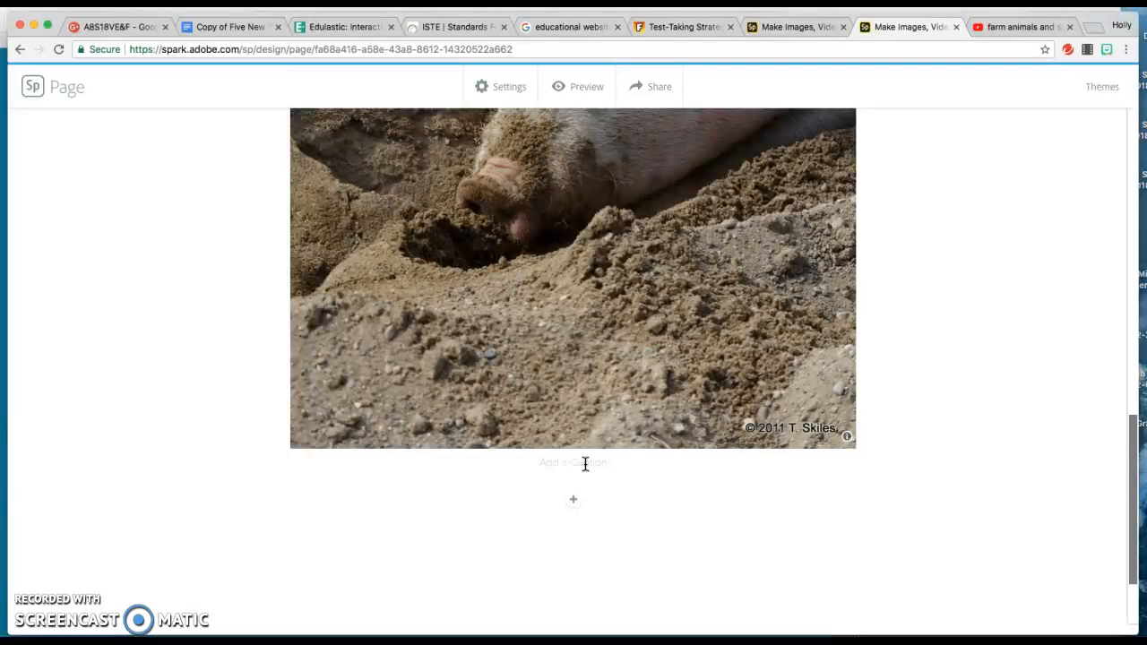
pyautogui.write('oink!')
pyautogui.click(598, 396)
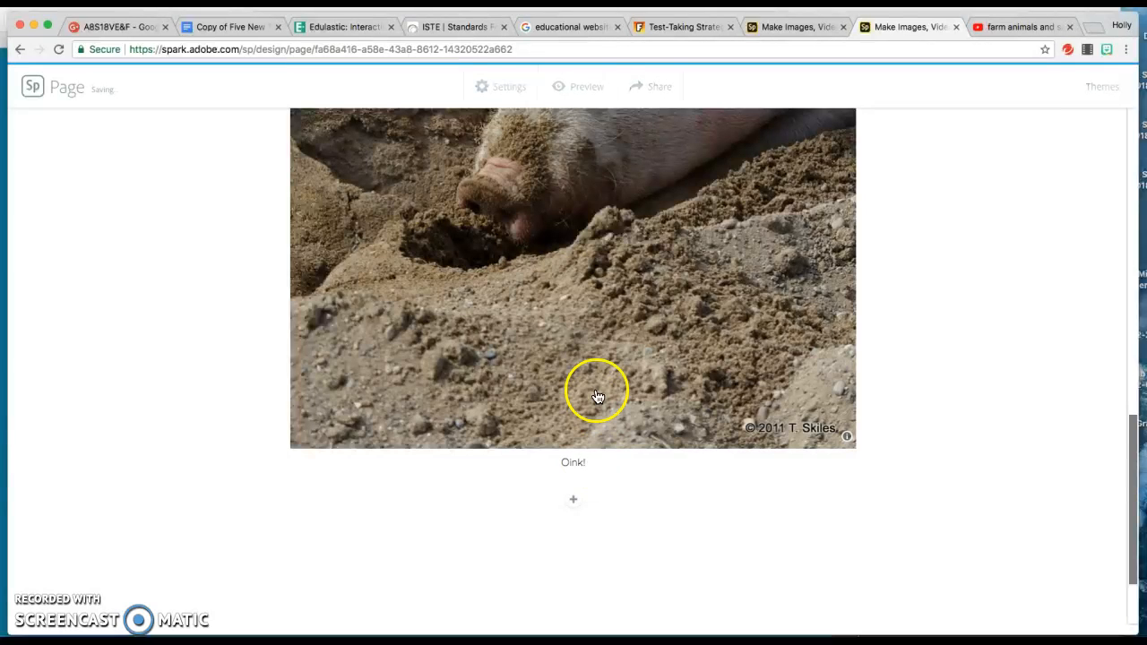
# - Add a text section below the captioned pig photo reading "Pigs like to lay in mud"
pyautogui.scroll(3, 673, 493)
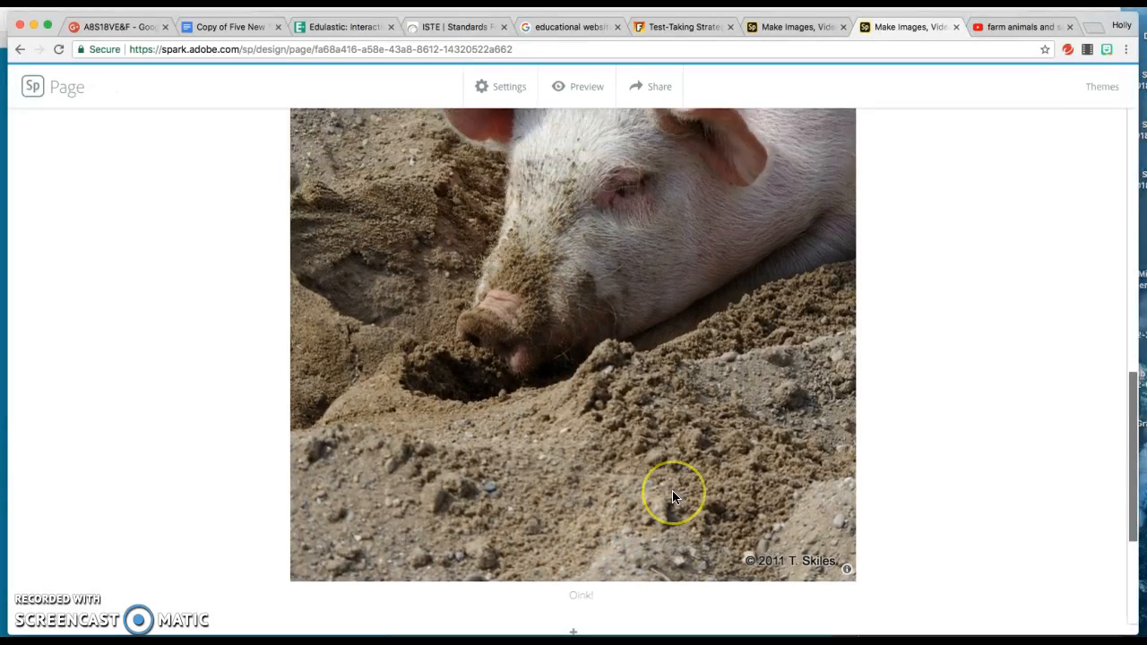
pyautogui.scroll(8, 673, 497)
pyautogui.scroll(-3, 673, 497)
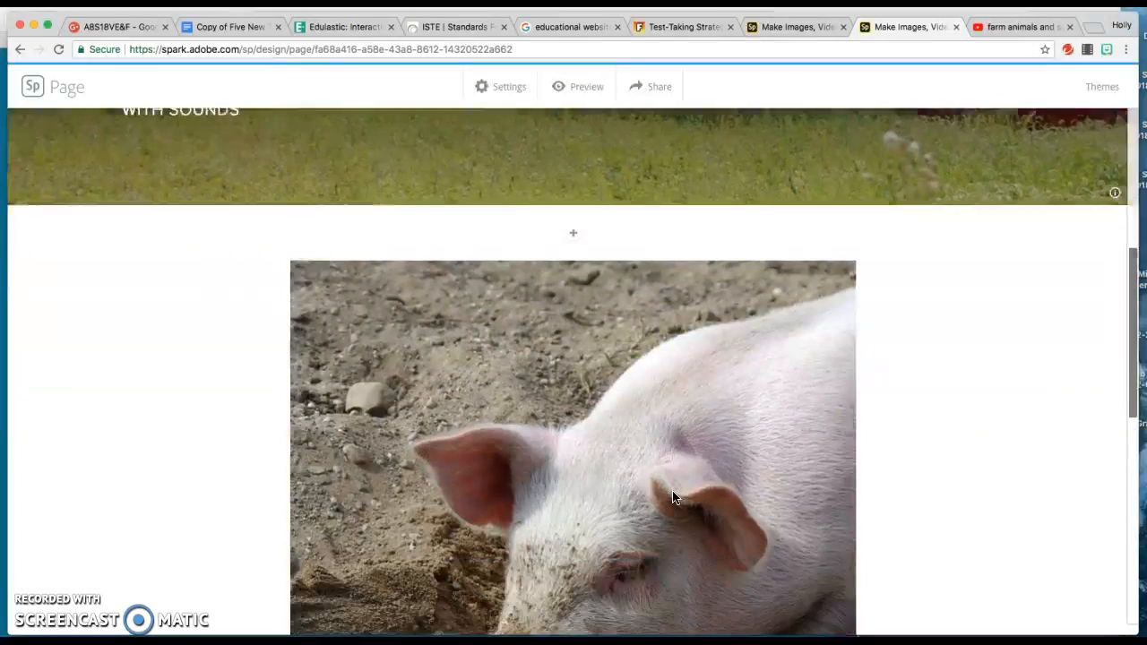
pyautogui.scroll(-10, 674, 498)
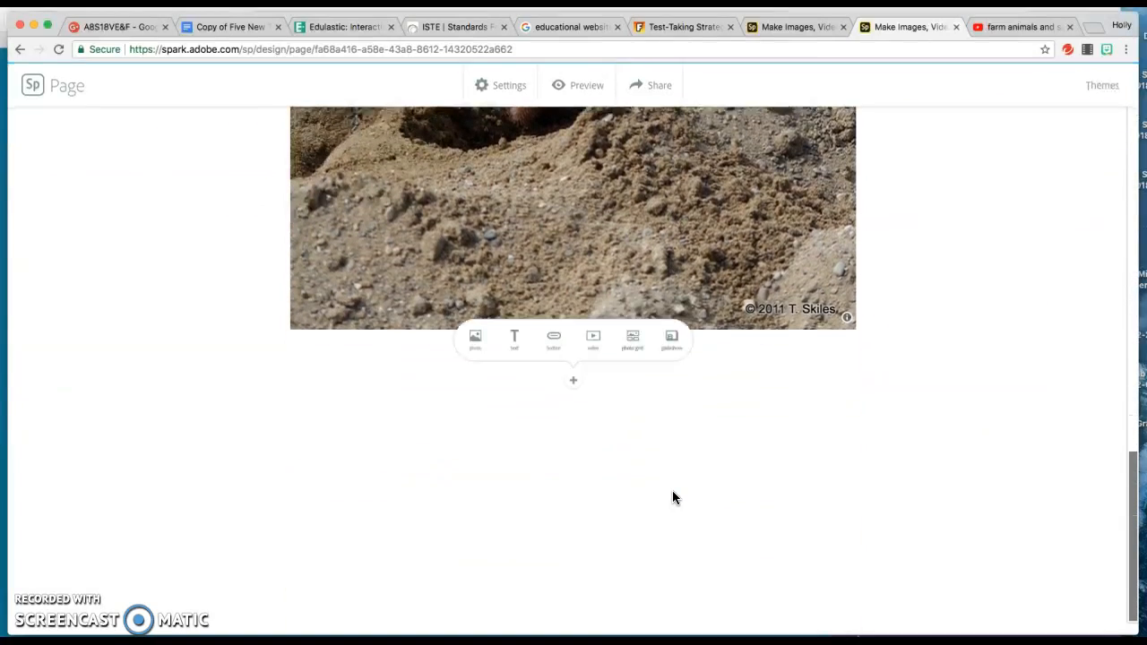
pyautogui.click(489, 339)
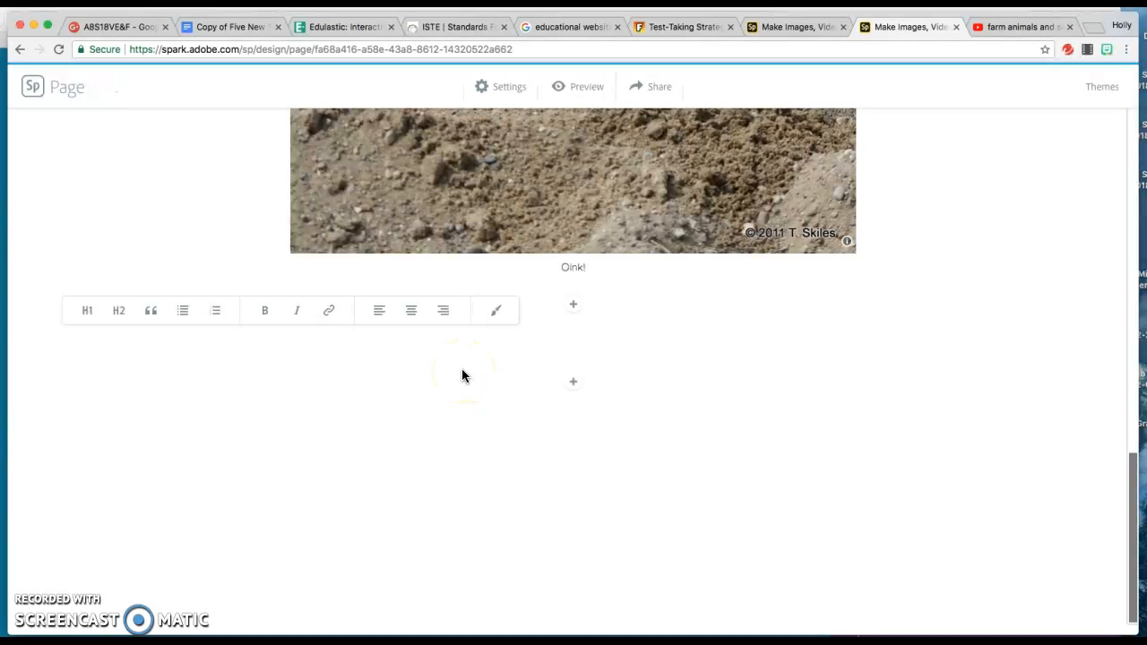
pyautogui.write('P')
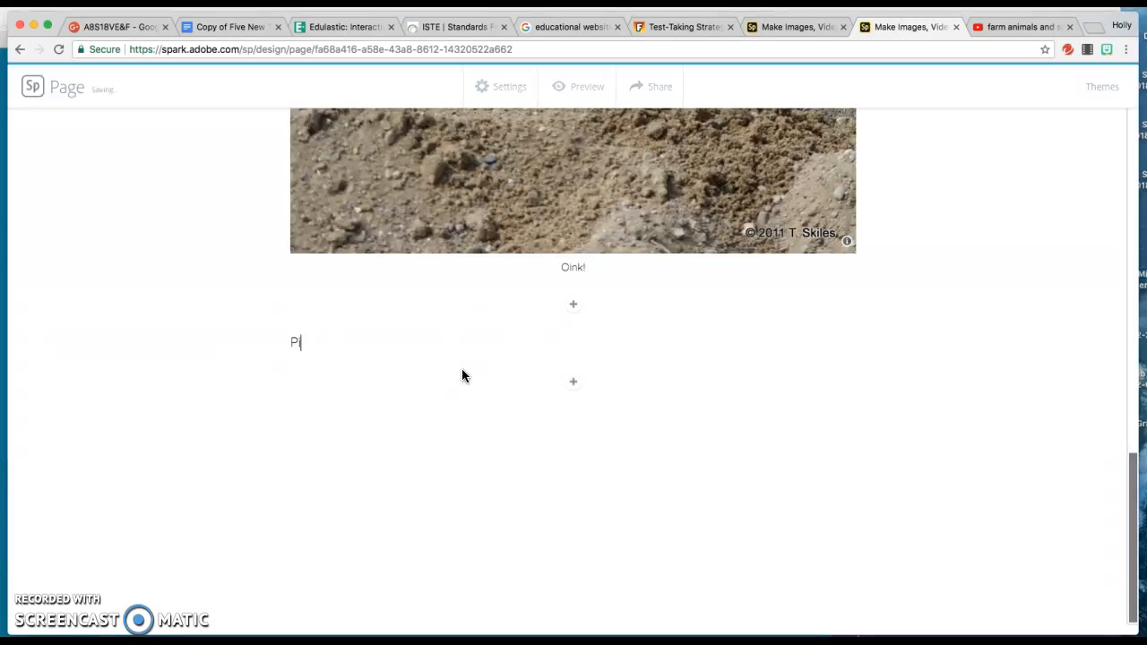
pyautogui.write('igs like to lay in mud')
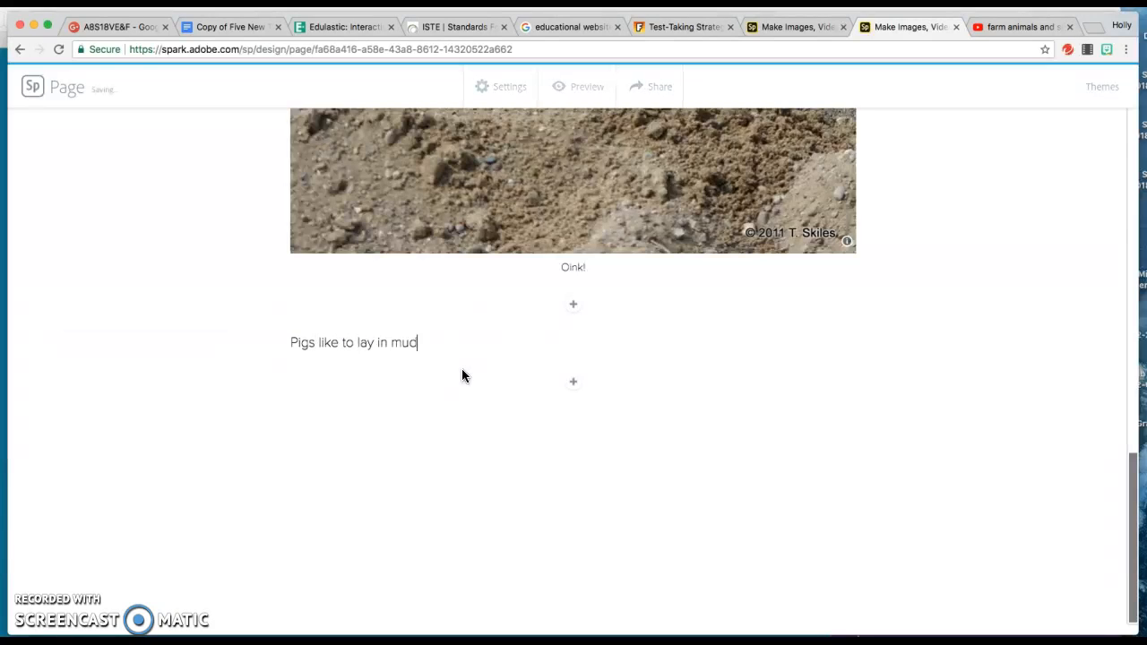
# - Add a photo below the pig text, searching the free photos for "Cow" and choosing the black-and-white cow lying on grass
pyautogui.click(428, 342)
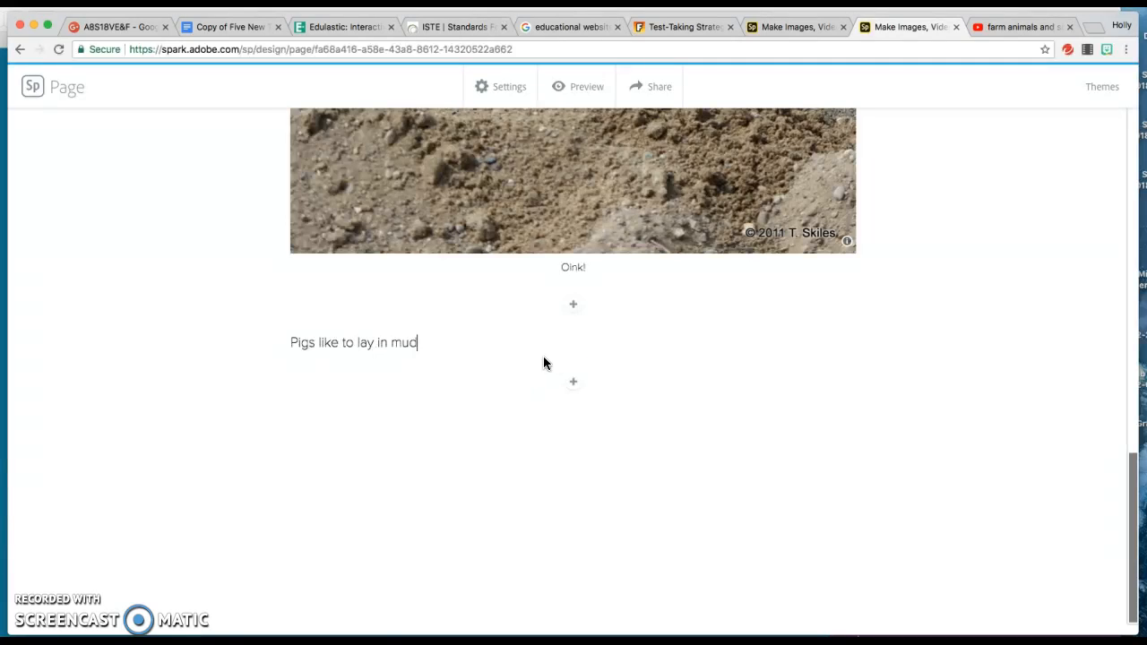
pyautogui.click(573, 382)
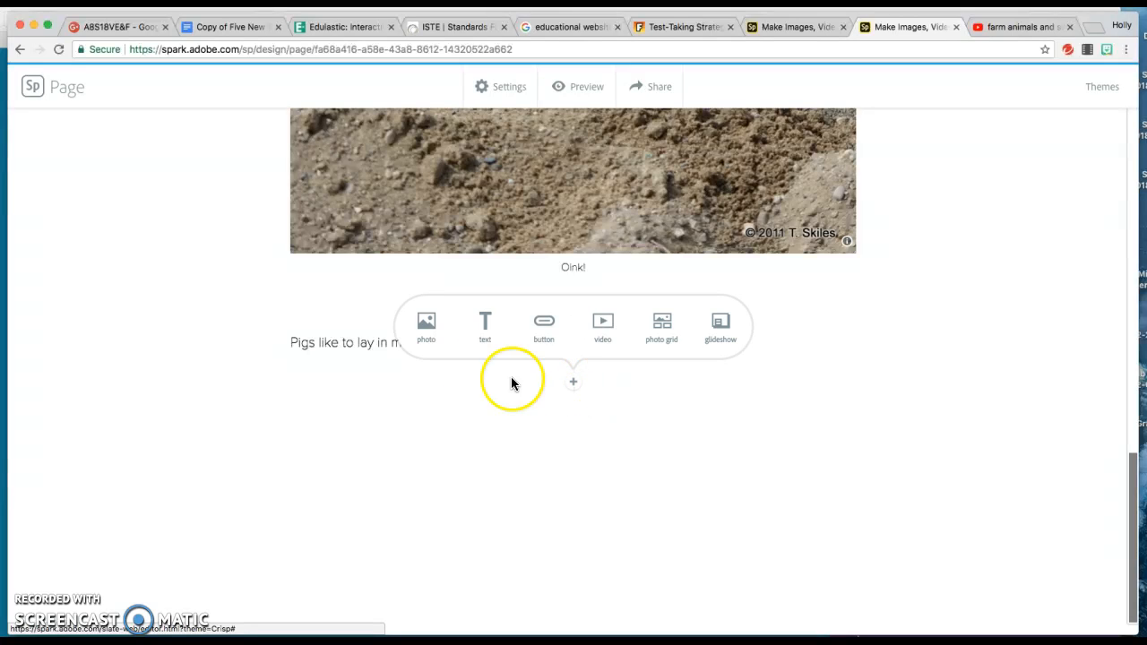
pyautogui.click(426, 329)
pyautogui.click(995, 157)
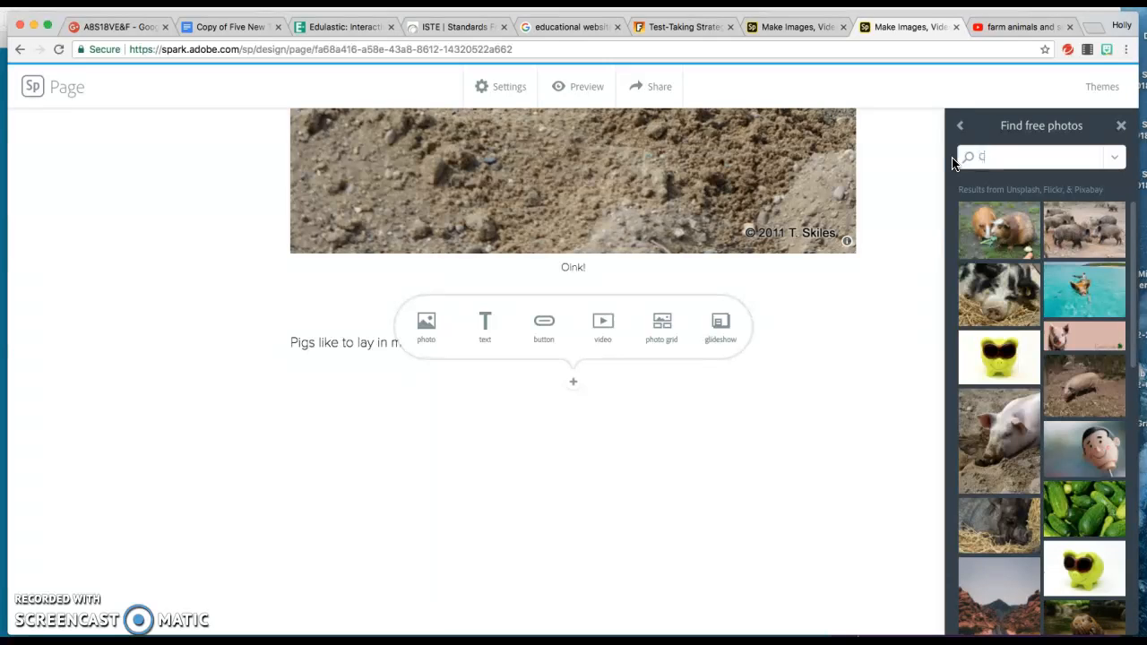
pyautogui.press('Return')
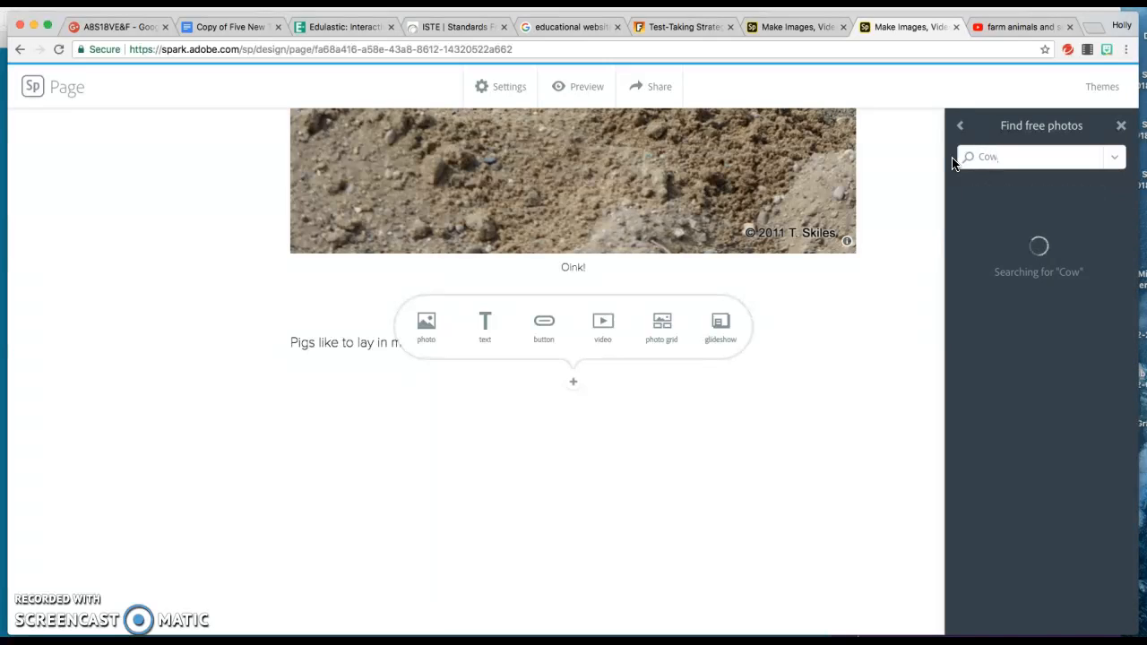
pyautogui.click(998, 303)
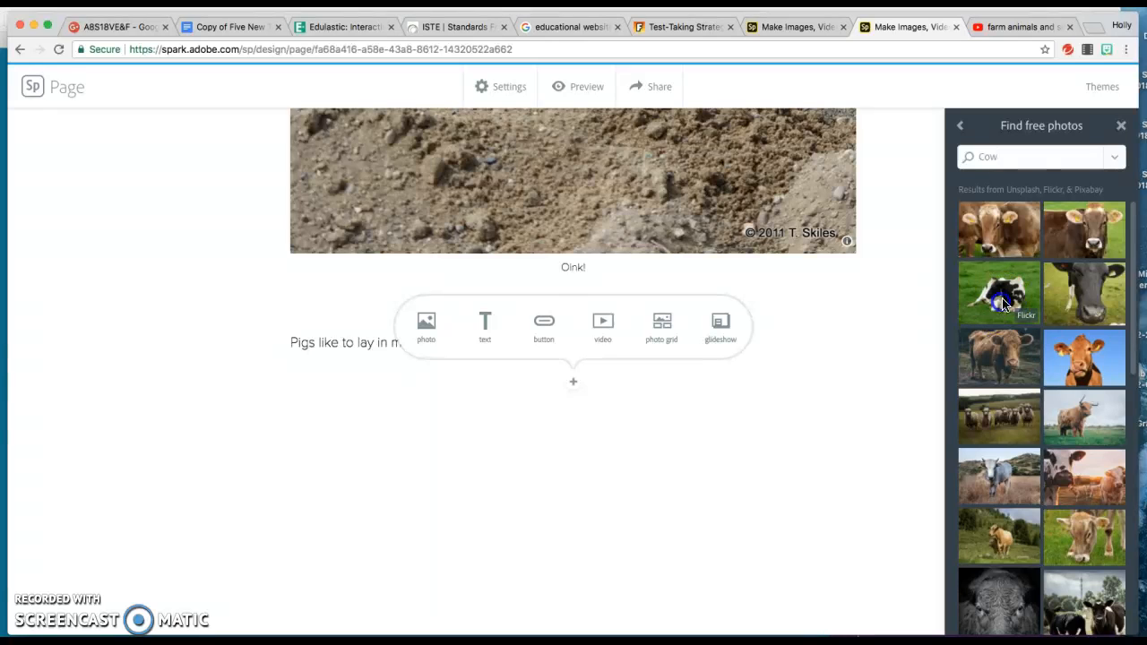
pyautogui.moveTo(941, 324); pyautogui.dragTo(617, 413)
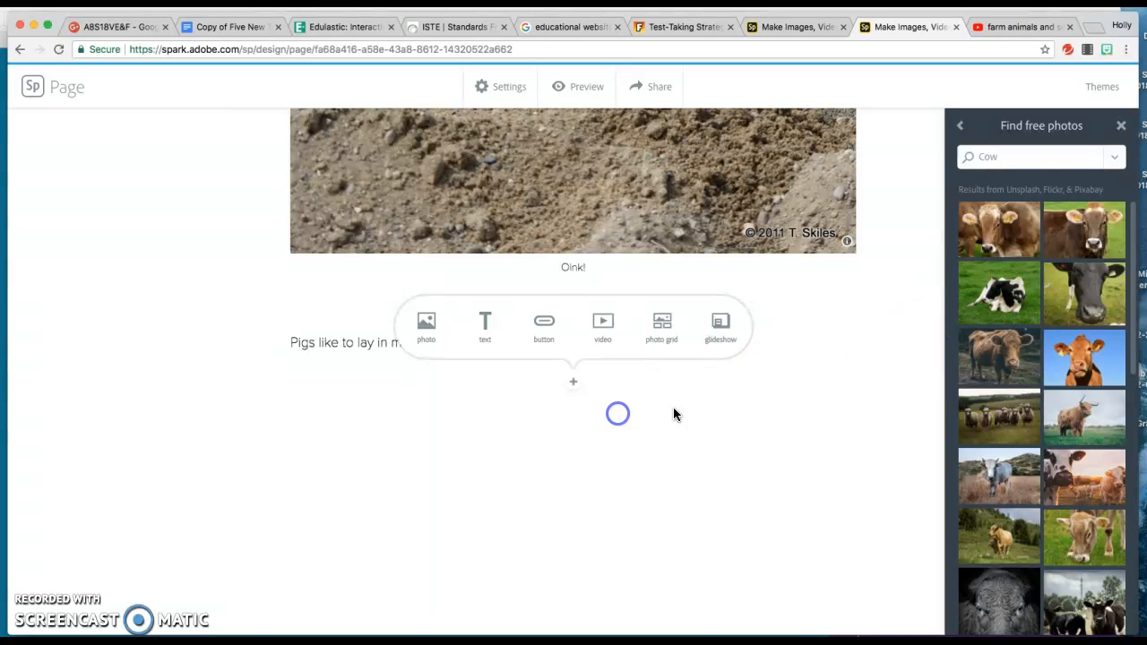
pyautogui.click(991, 310)
pyautogui.click(575, 595)
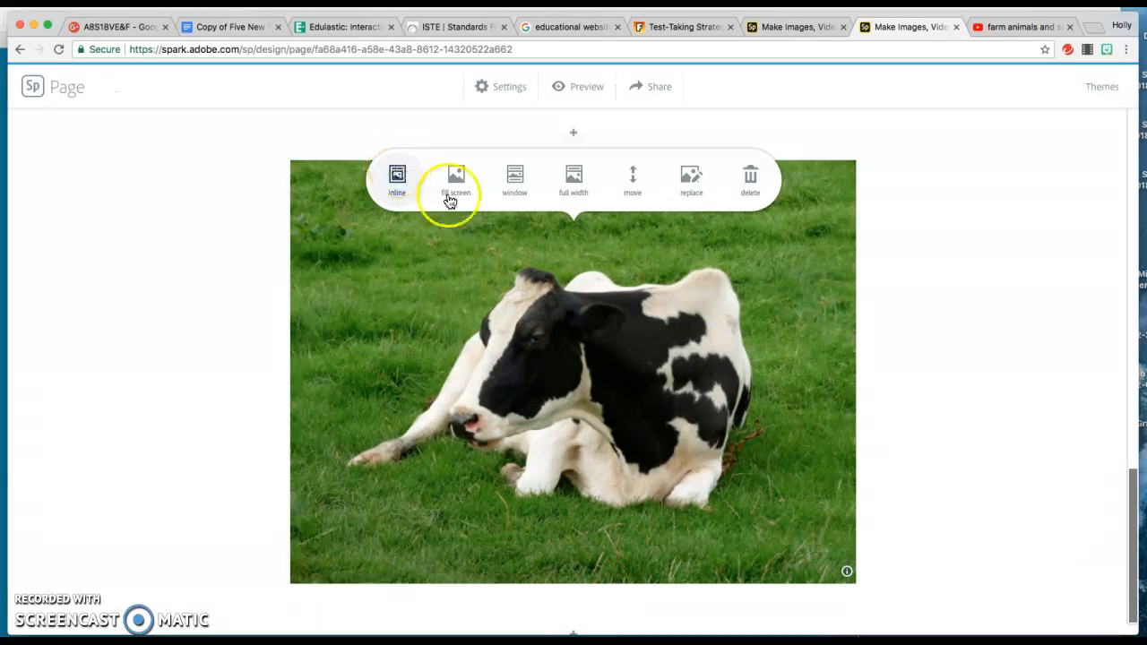
# - Try the fill screen and full width layouts on the cow photo and set it back to inline
pyautogui.scroll(7, 615, 357)
pyautogui.scroll(8, 614, 359)
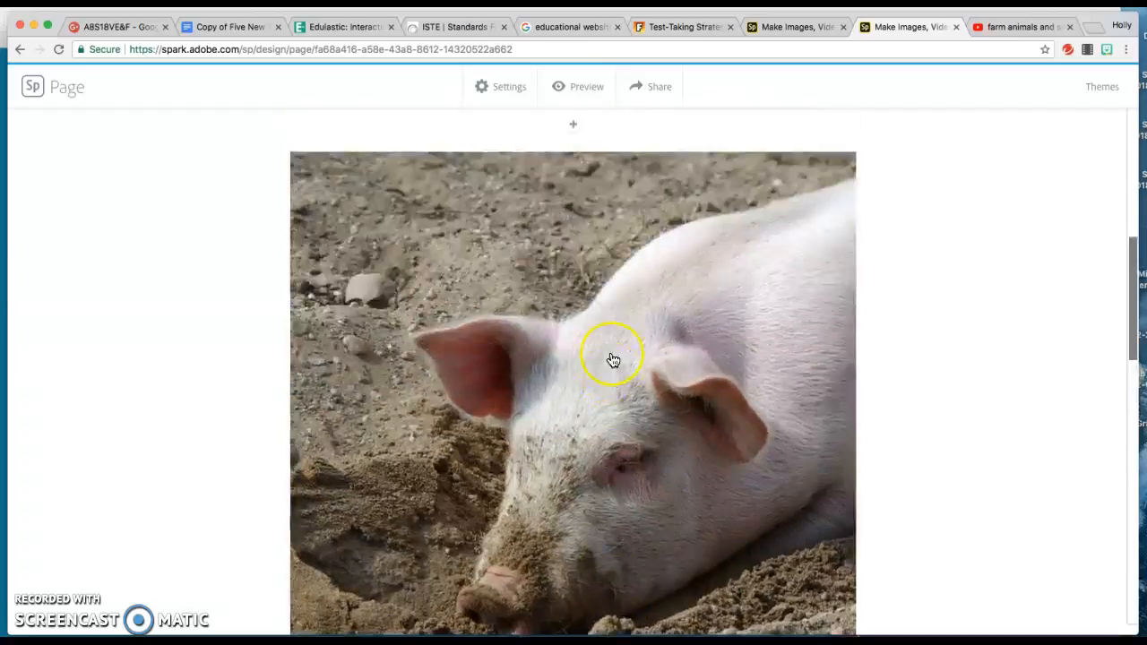
pyautogui.scroll(-5, 613, 360)
pyautogui.scroll(-10, 613, 360)
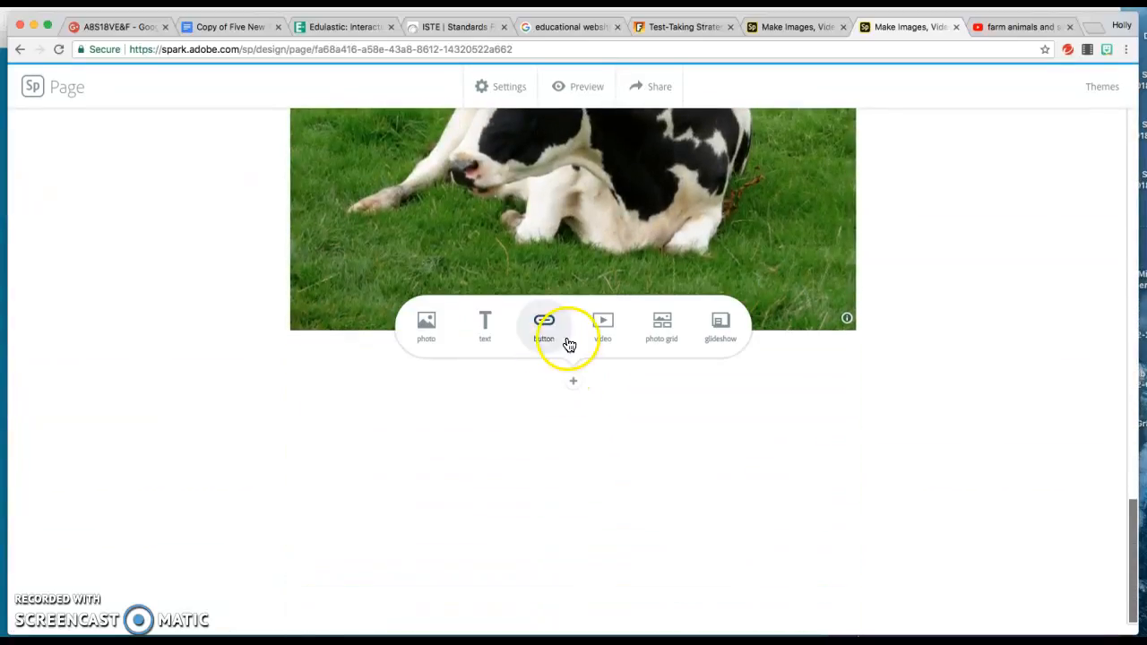
pyautogui.click(525, 240)
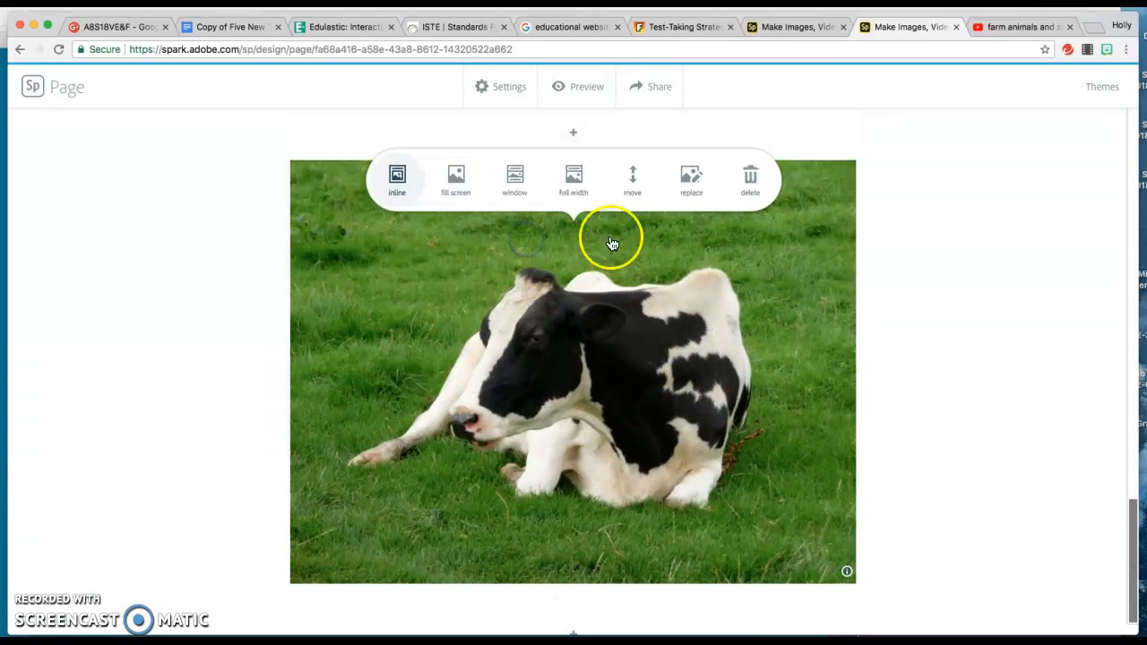
pyautogui.click(454, 187)
pyautogui.click(544, 191)
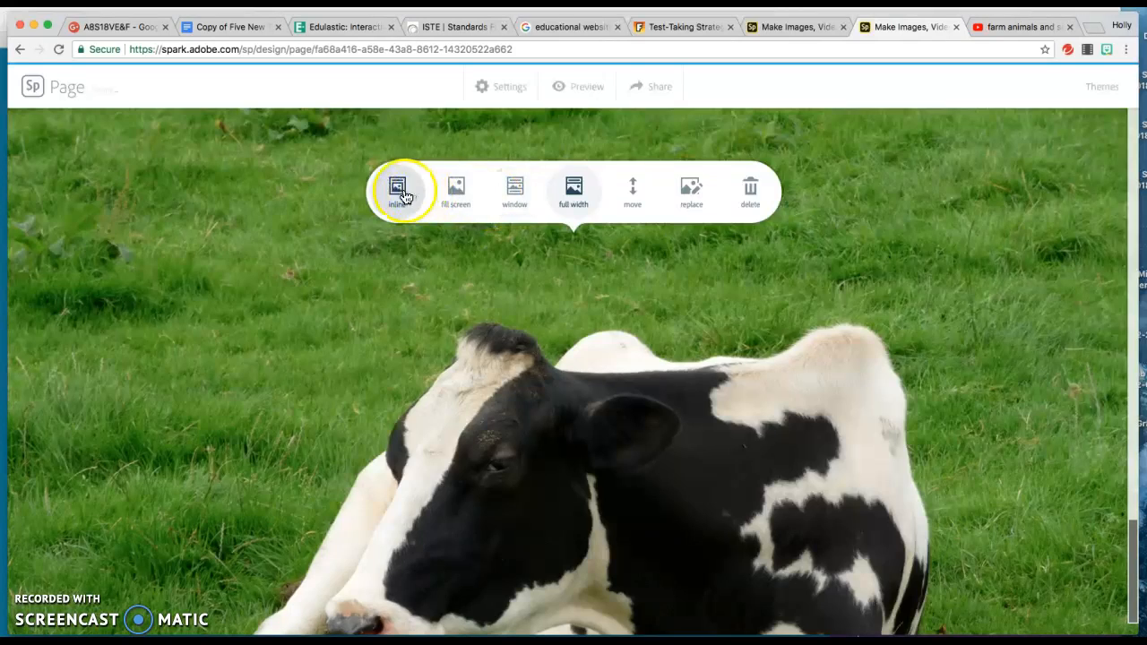
pyautogui.click(397, 187)
# - Add the caption "Moo!" beneath the cow photo
pyautogui.click(479, 616)
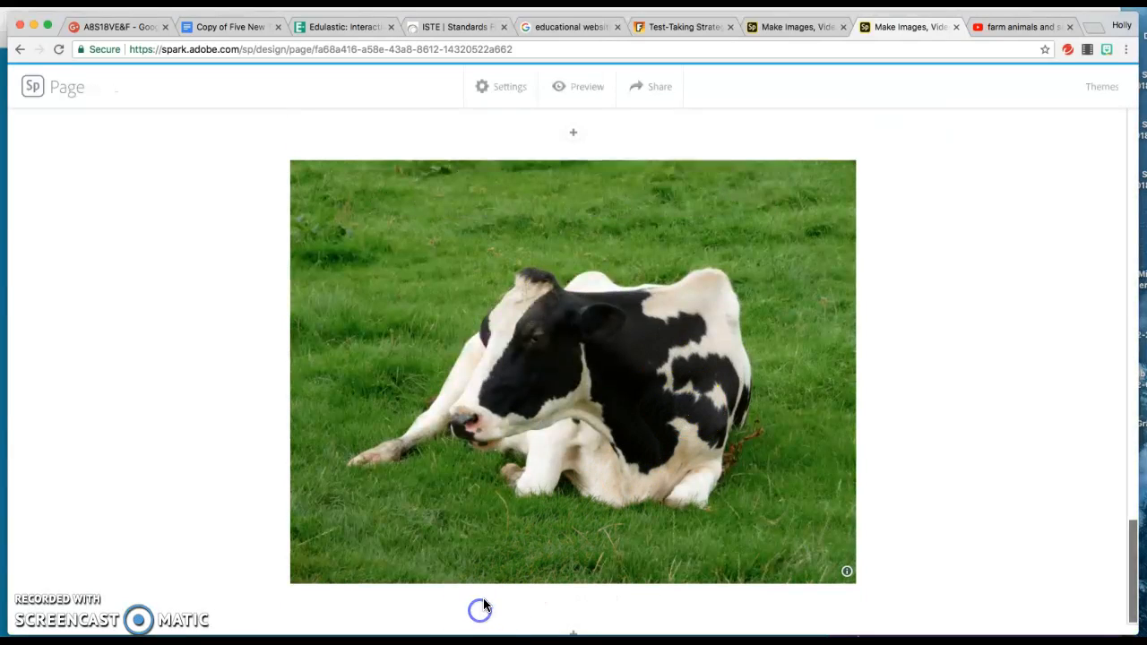
pyautogui.click(659, 565)
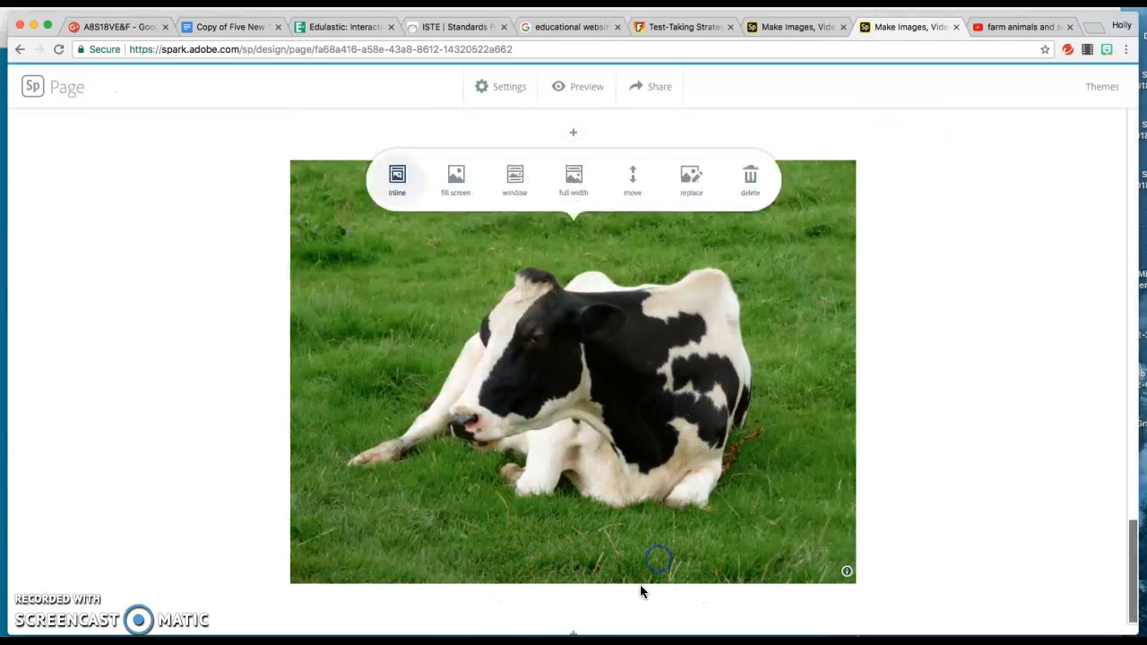
pyautogui.click(599, 595)
pyautogui.scroll(-3, 607, 596)
pyautogui.click(579, 481)
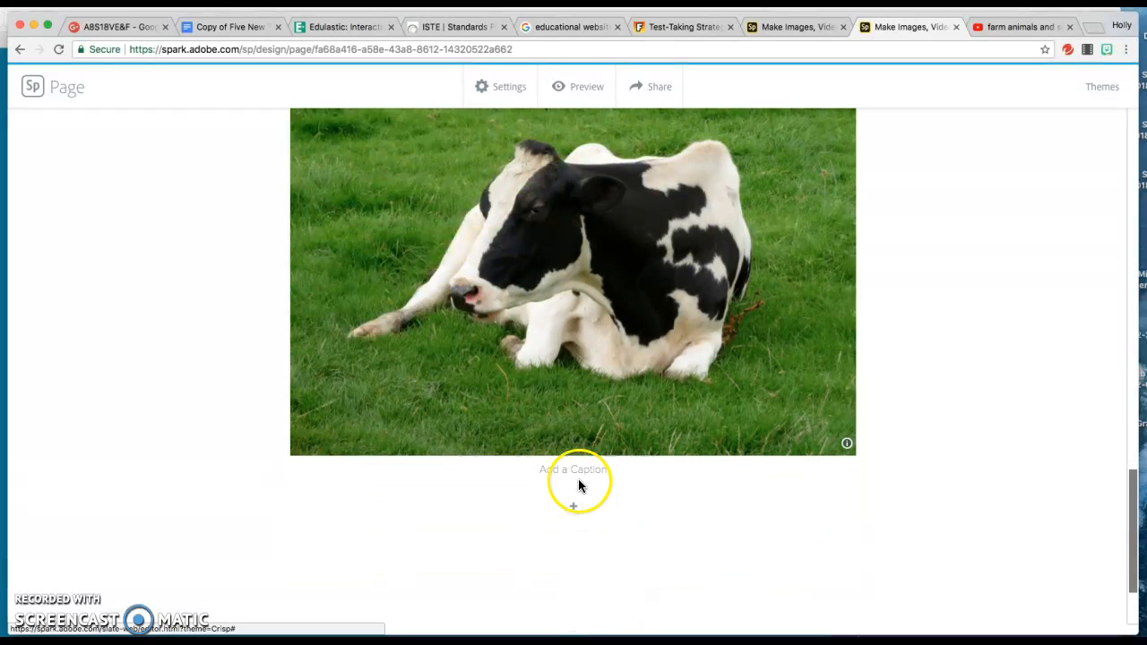
pyautogui.write('M')
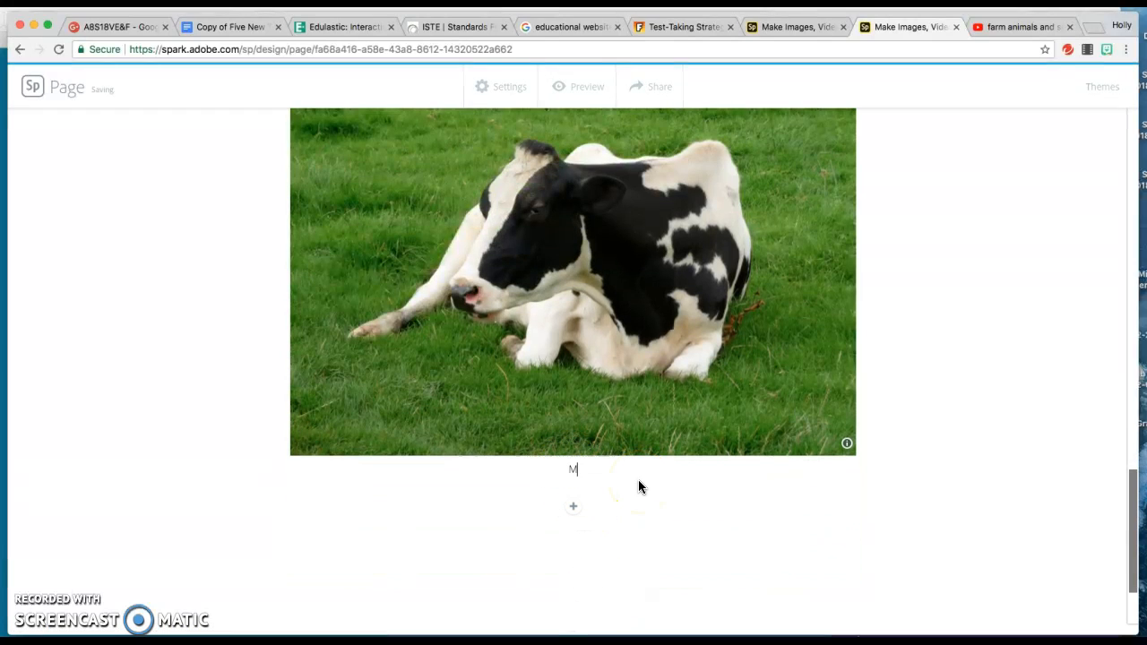
pyautogui.write('oo!')
pyautogui.click(609, 571)
# - Add a video section below the cow caption, switch to YouTube and open "Farm animals name and sound - Kids Learning"
pyautogui.click(574, 511)
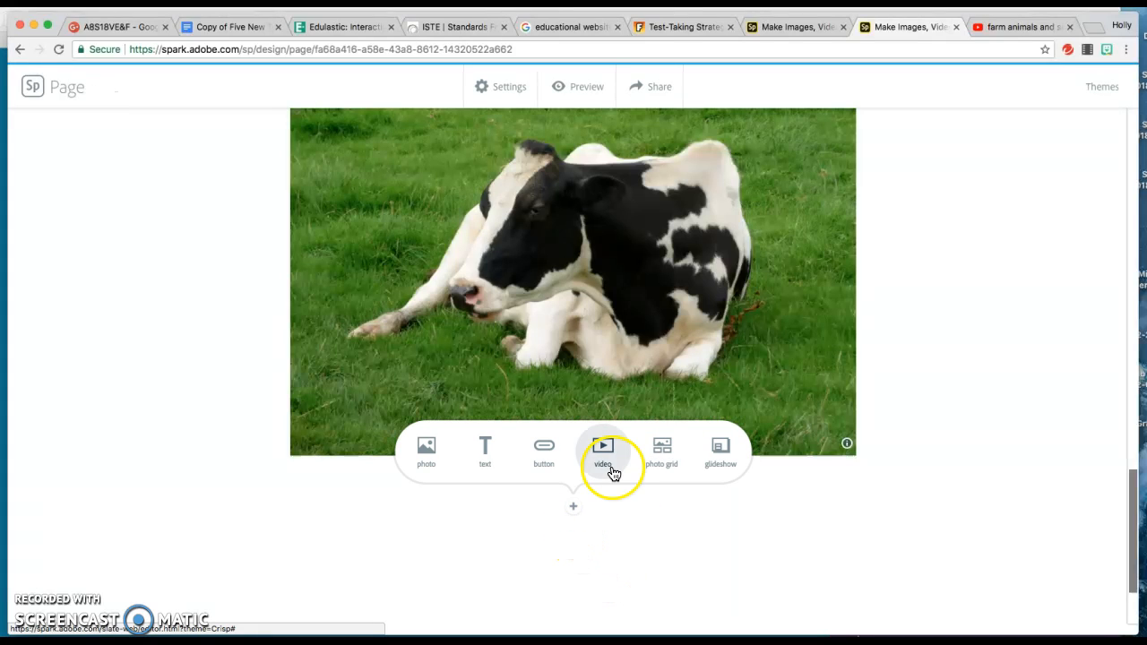
pyautogui.click(605, 451)
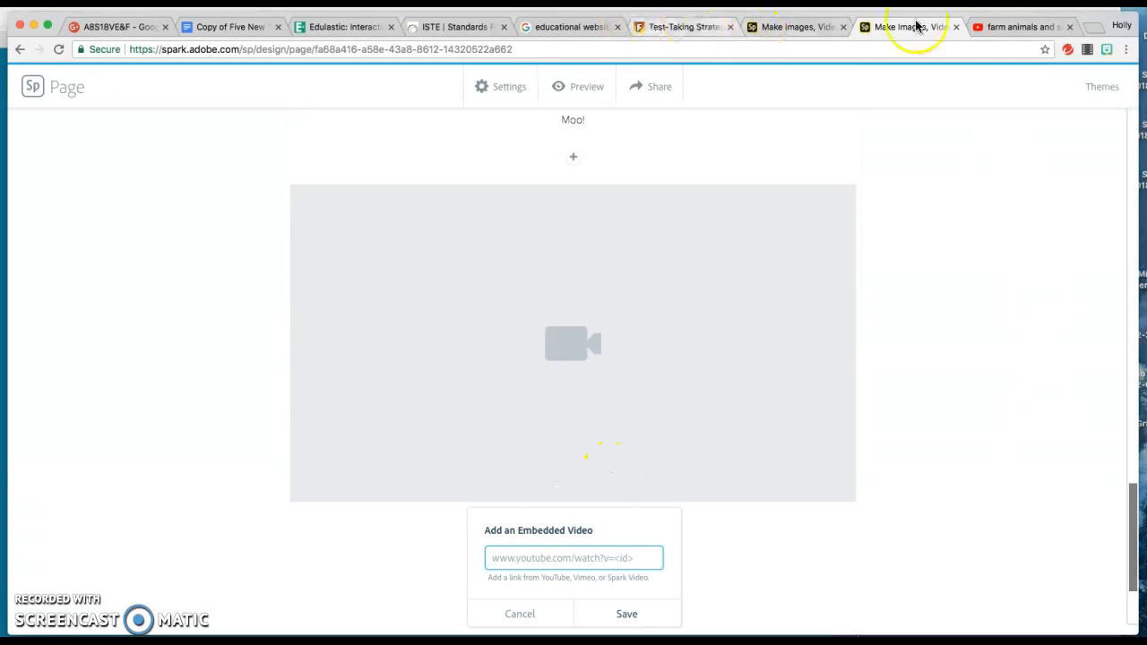
pyautogui.click(1011, 29)
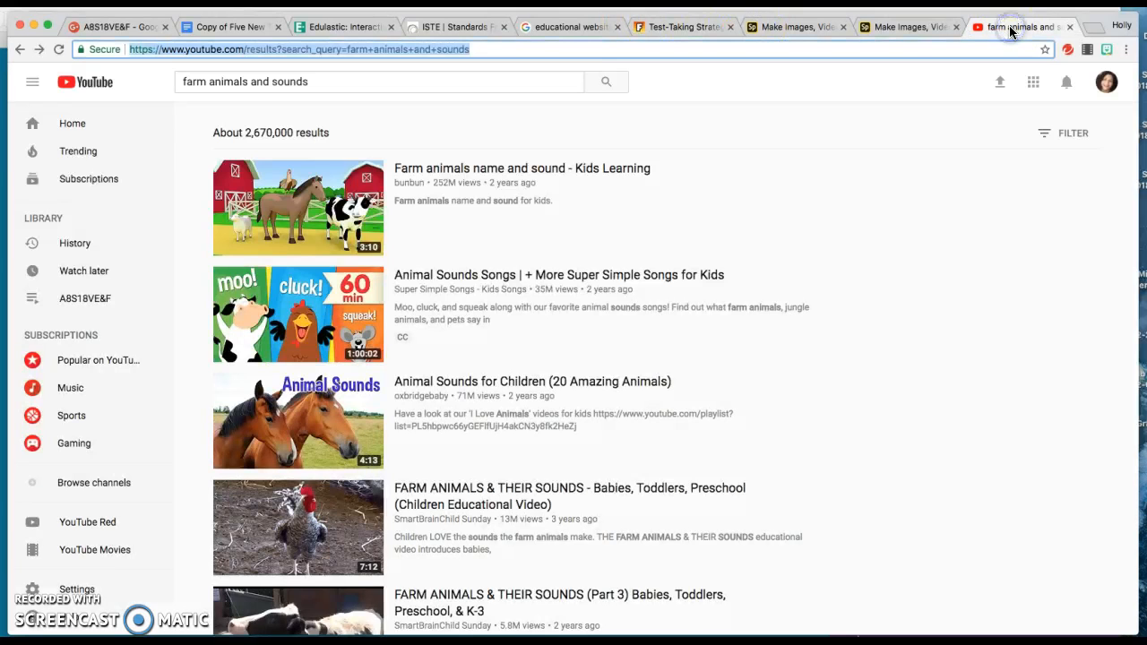
pyautogui.click(503, 170)
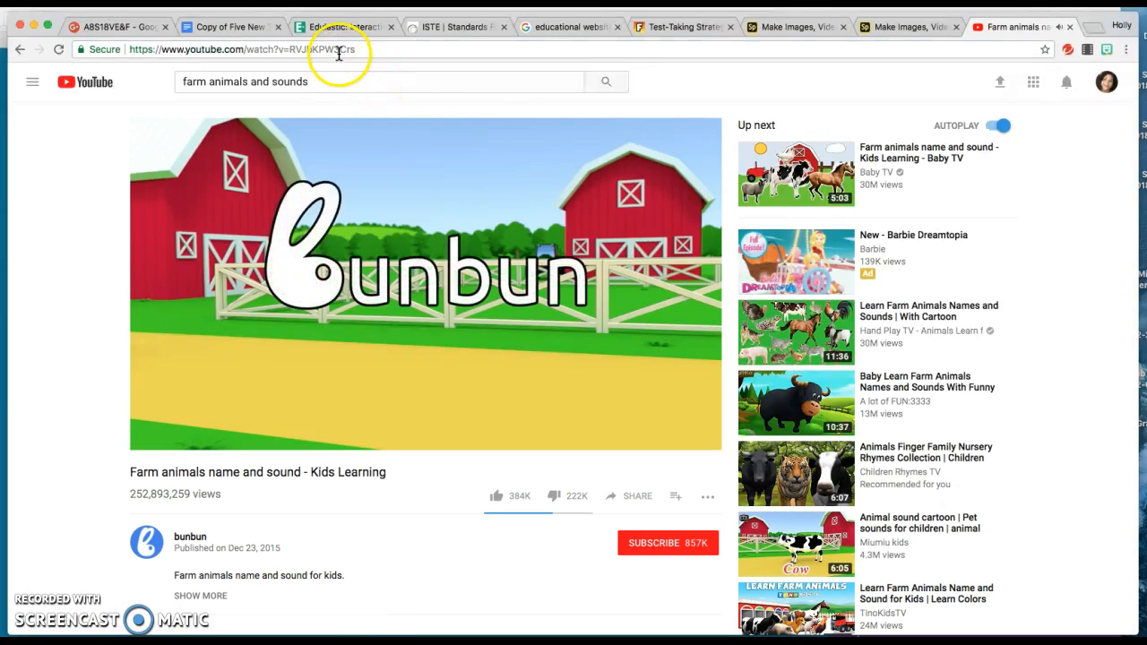
# - Copy the farm animals video's web address and pause its playback
pyautogui.click(341, 51)
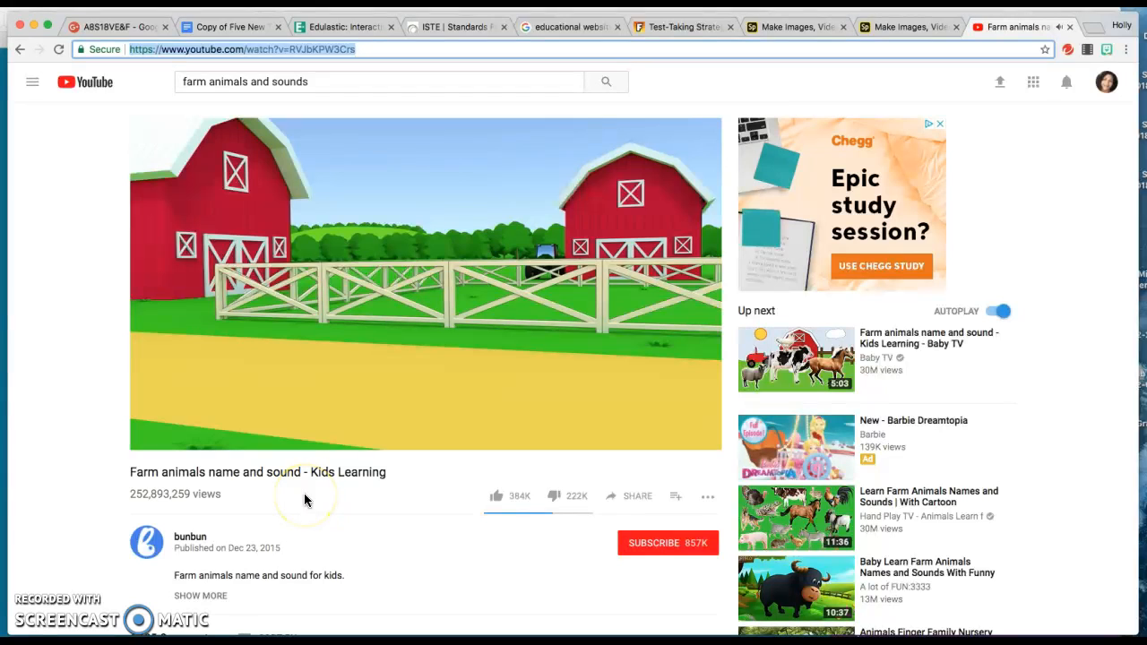
pyautogui.moveTo(135, 440)
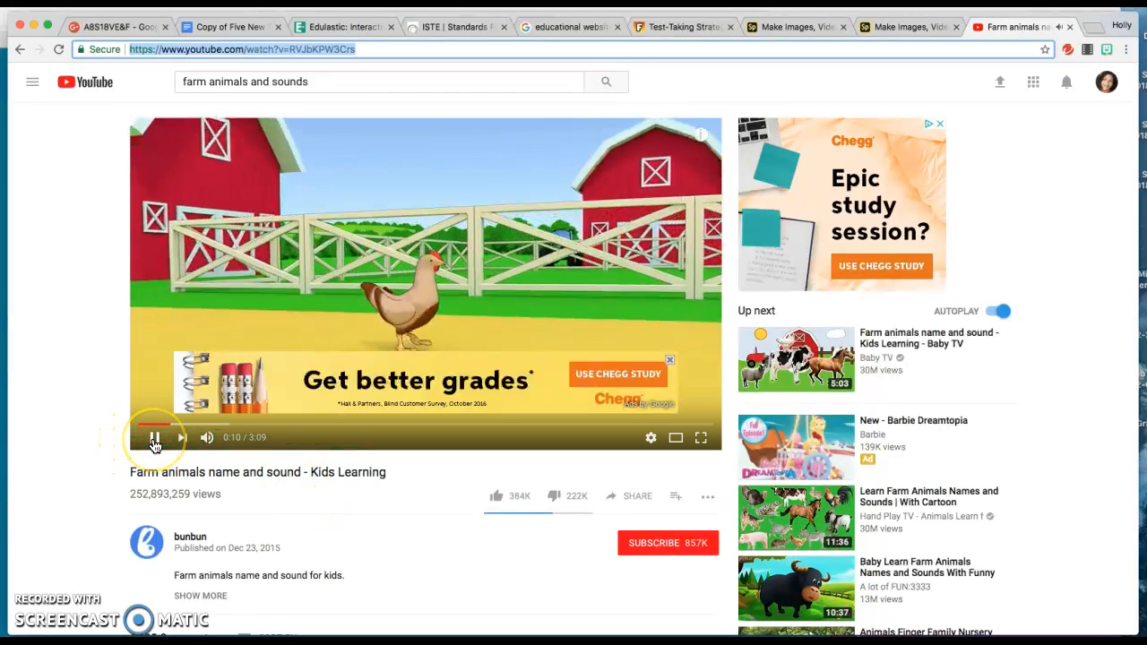
pyautogui.click(154, 440)
pyautogui.click(330, 49)
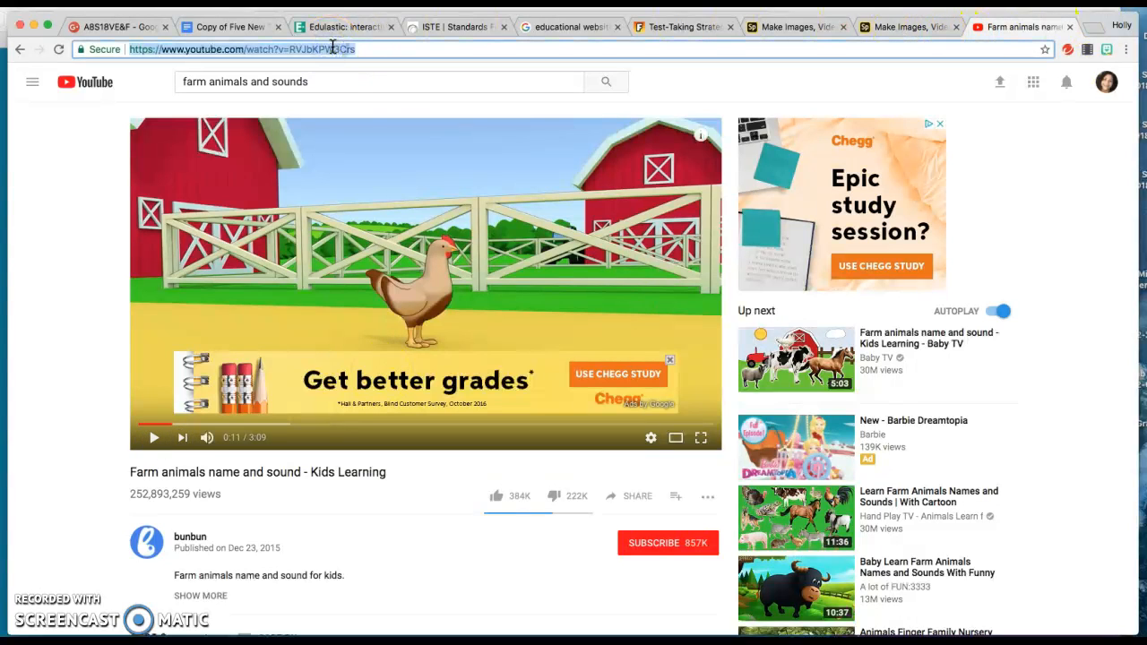
# - Switch back to the Adobe Spark page and embed the copied YouTube link in the new video section
pyautogui.click(893, 32)
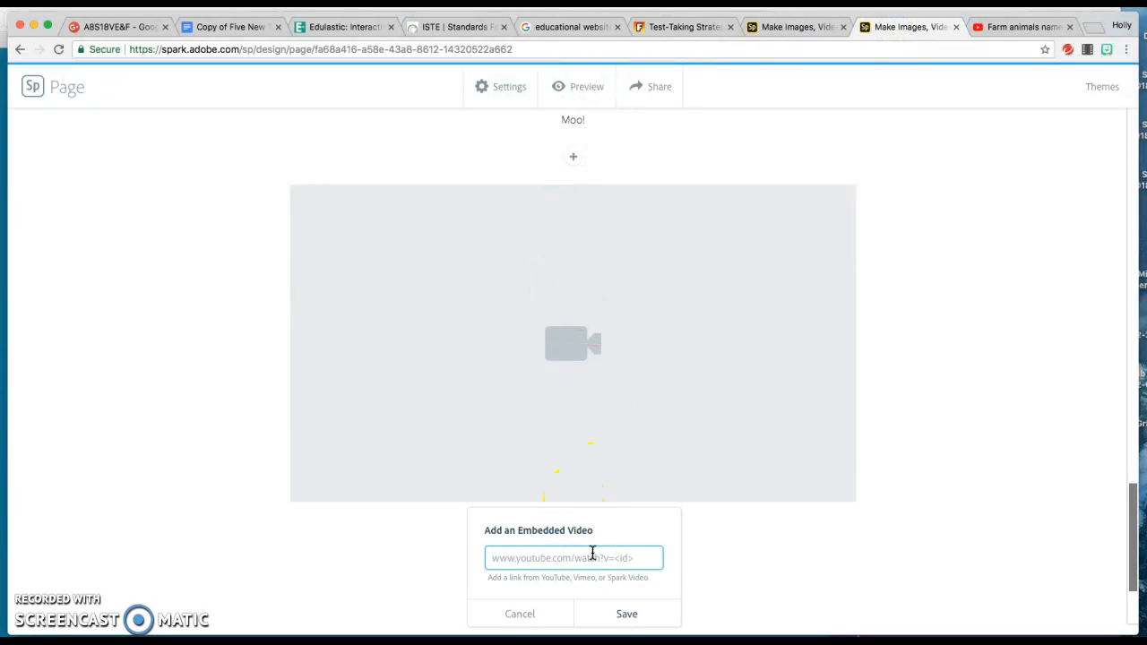
pyautogui.click(626, 615)
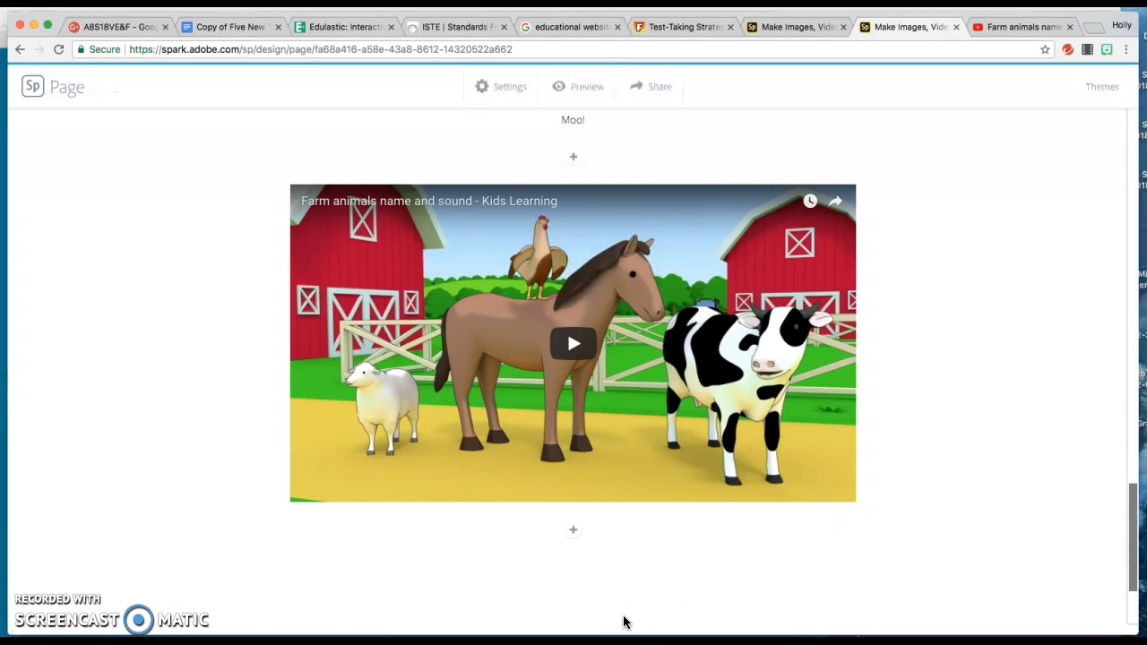
pyautogui.click(568, 341)
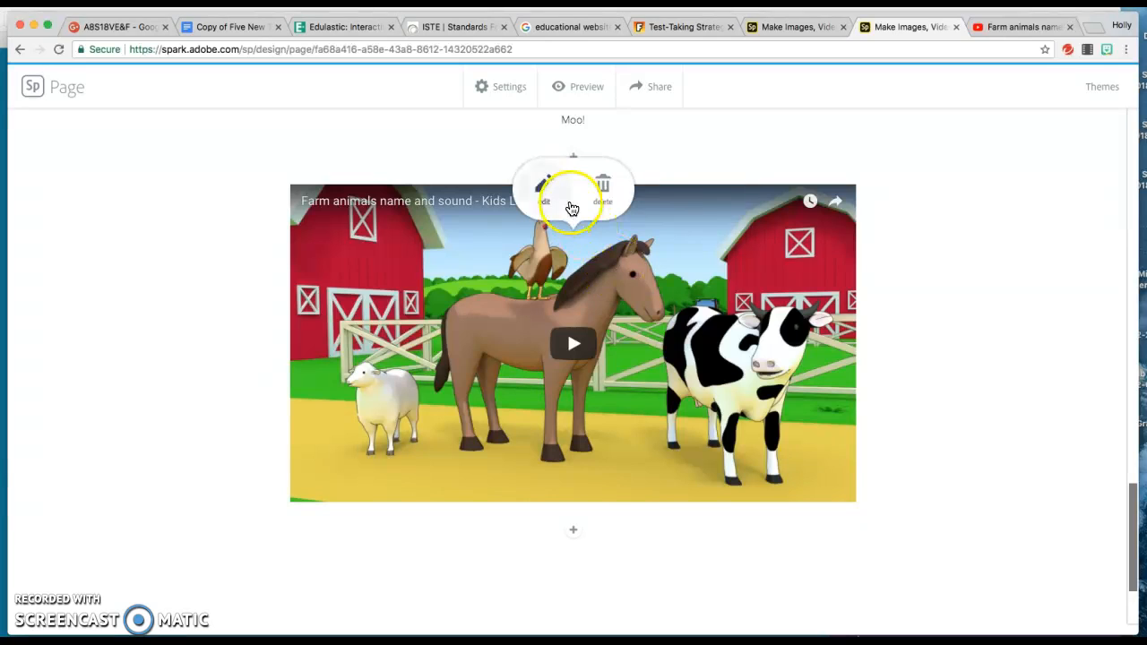
pyautogui.click(943, 364)
# - Start a photo grid below the embedded video and search the free photos for "chickens"
pyautogui.scroll(-2, 896, 407)
pyautogui.click(574, 457)
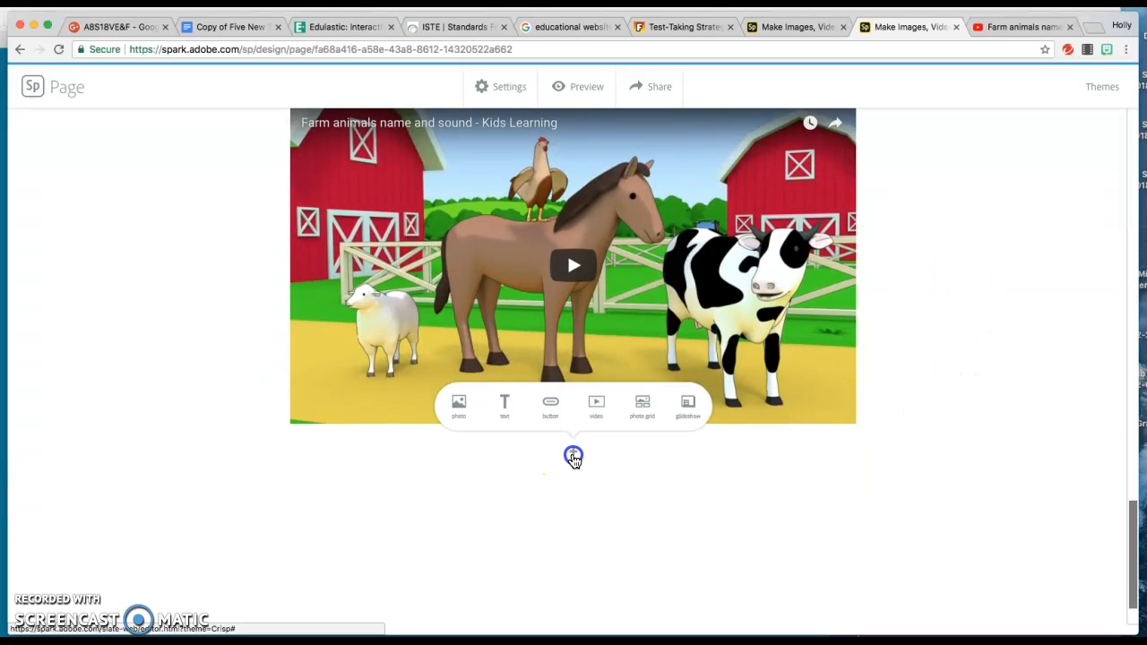
pyautogui.click(665, 405)
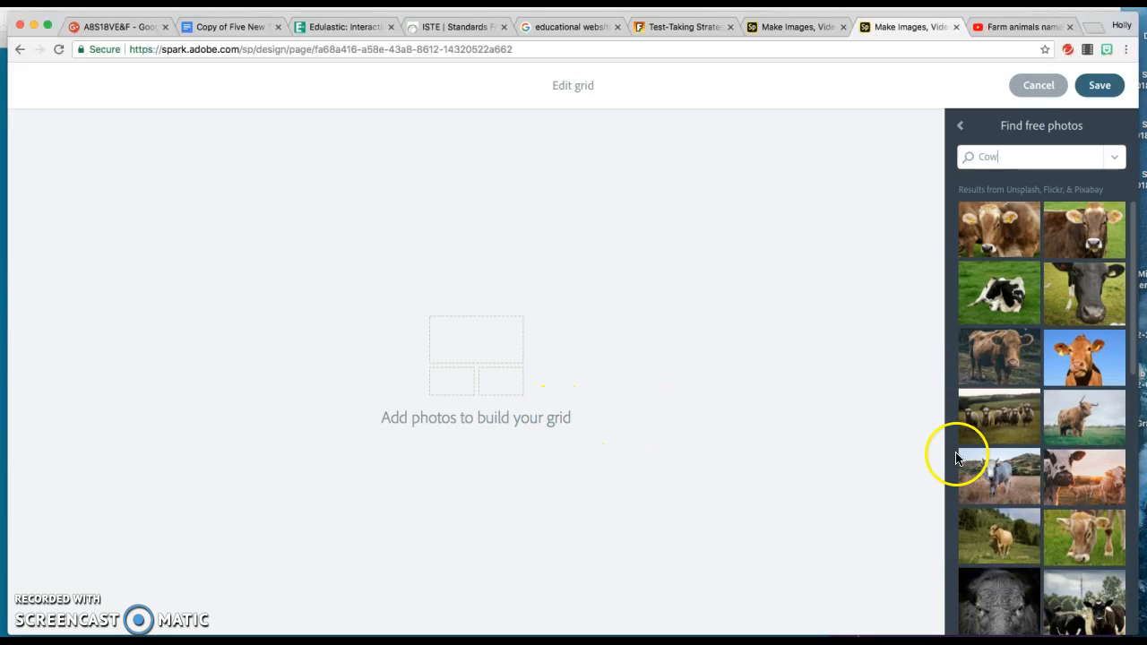
pyautogui.moveTo(1011, 157); pyautogui.dragTo(923, 169)
pyautogui.write('chickens')
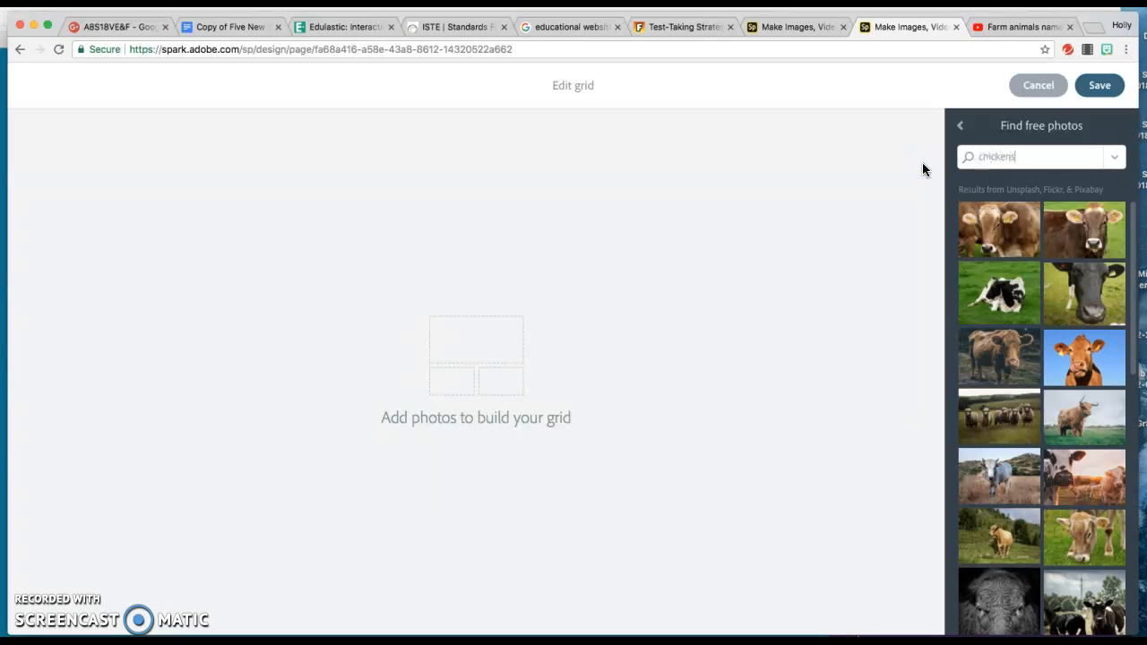
pyautogui.press('Return')
# - Fill the grid with the tan hen, white rooster, hatching egg, fenced brown hens and chickens-on-grass photos, and review the arrangement
pyautogui.click(1014, 406)
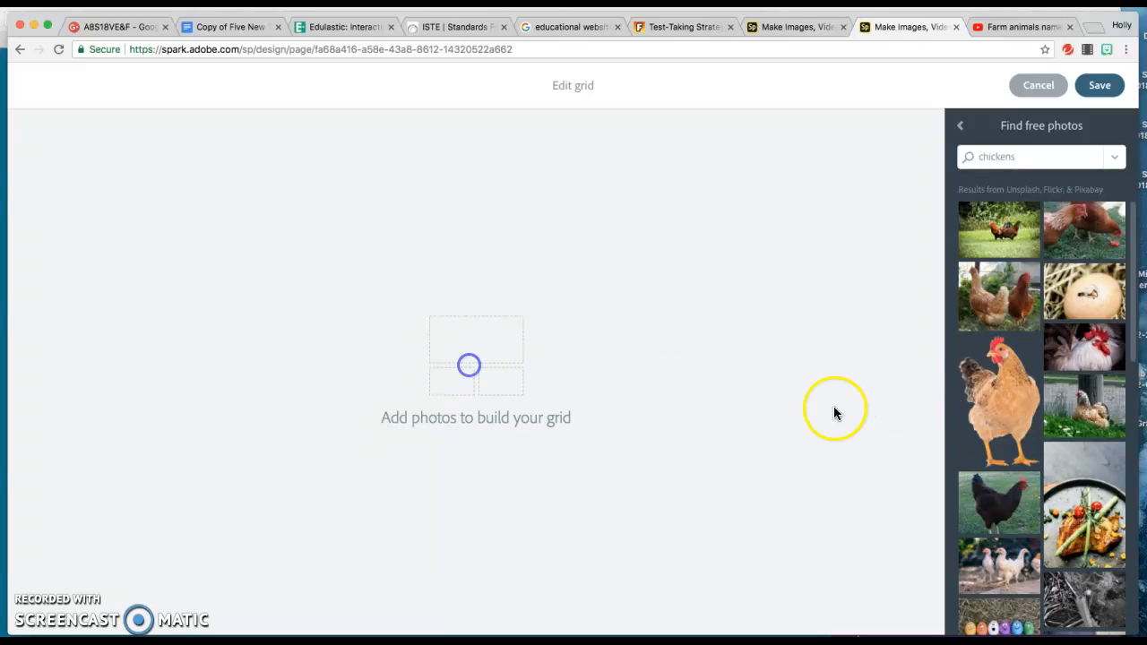
pyautogui.click(1008, 402)
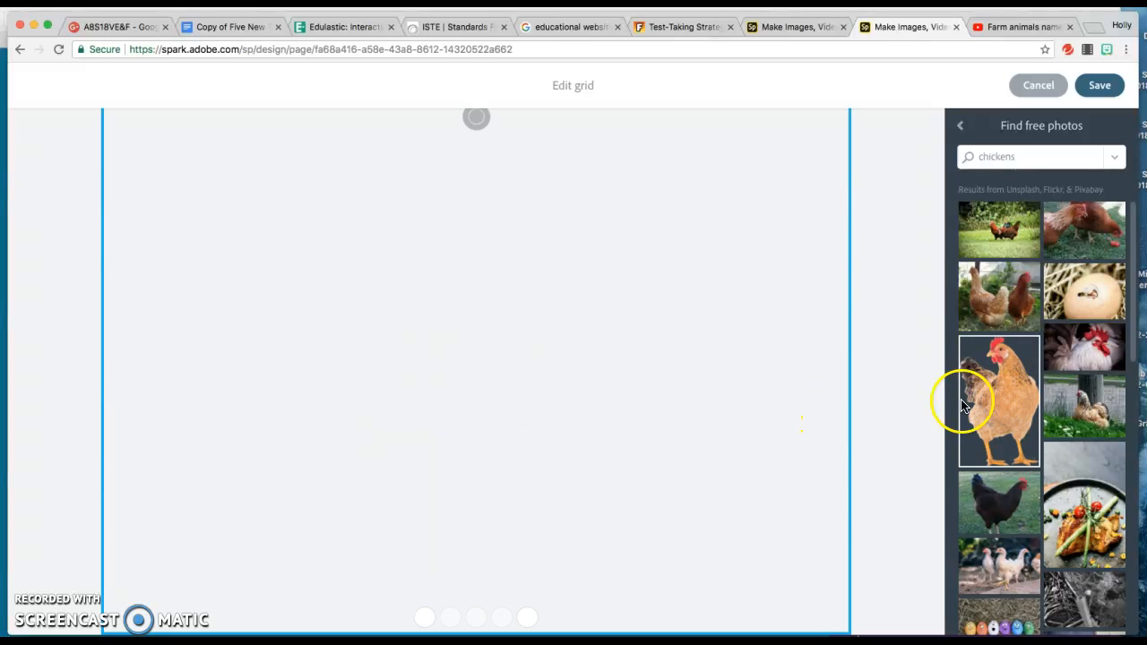
pyautogui.click(1084, 302)
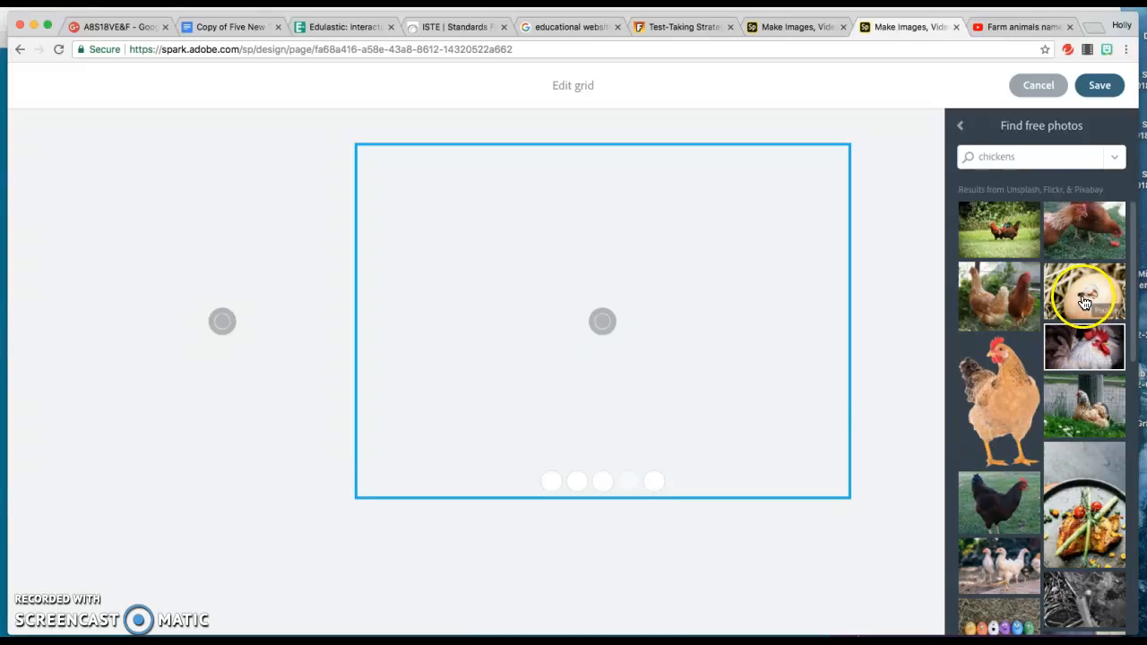
pyautogui.click(1003, 299)
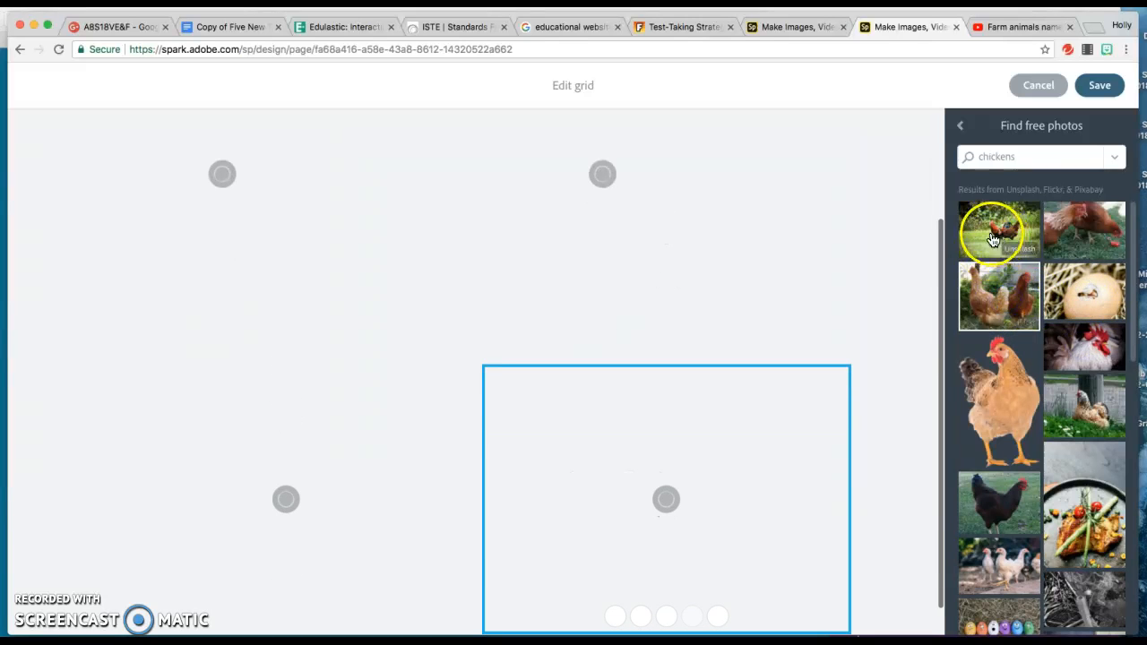
pyautogui.click(995, 235)
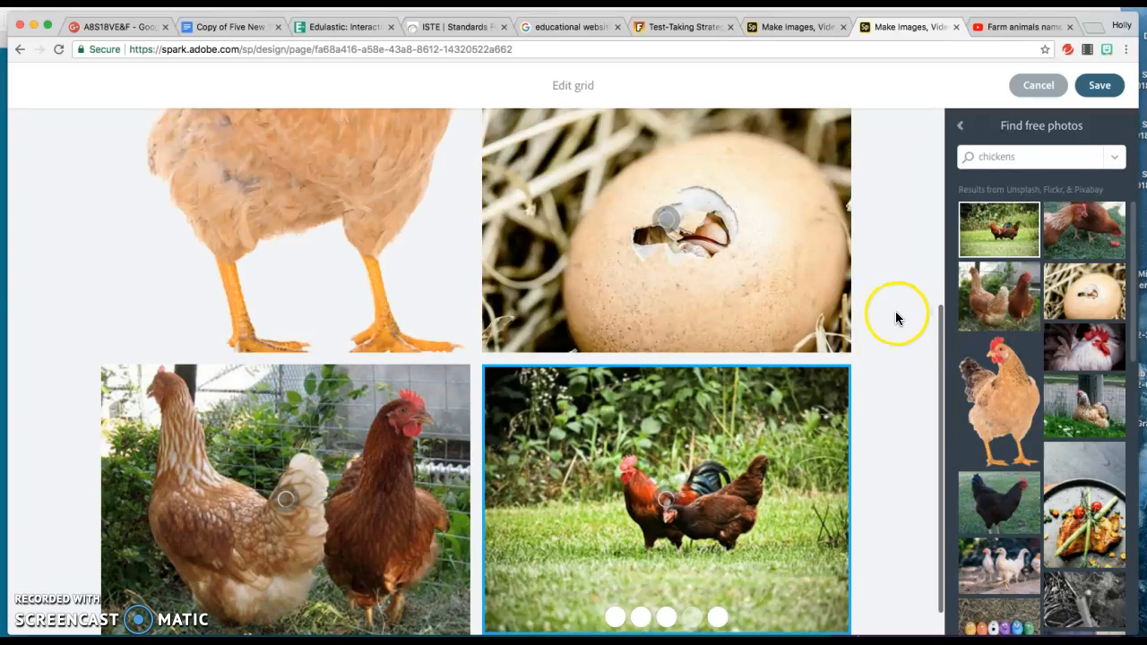
pyautogui.scroll(5, 895, 314)
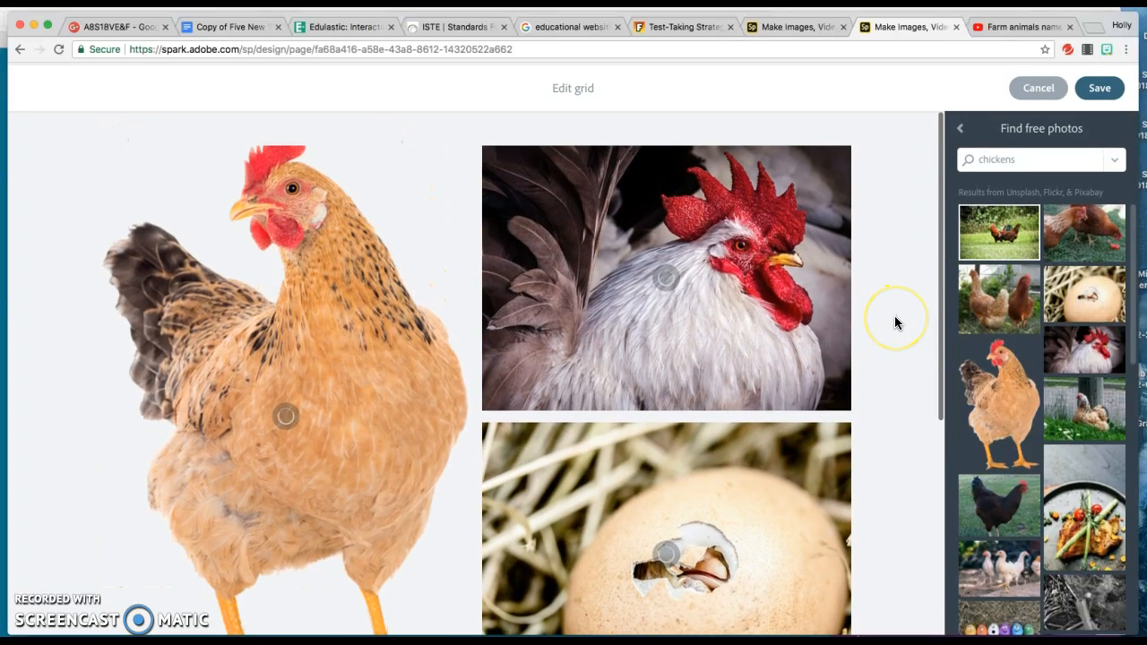
pyautogui.scroll(-3, 894, 323)
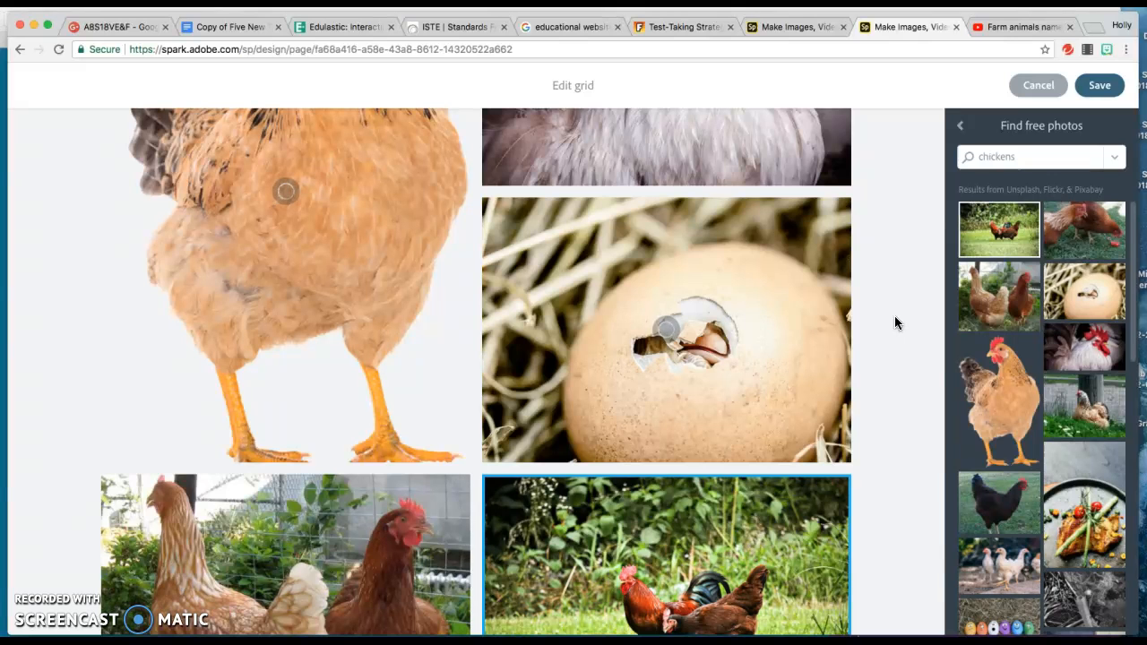
# - Move the chickens-on-grass photo earlier in the grid and delete it from the arrangement
pyautogui.scroll(-3, 897, 322)
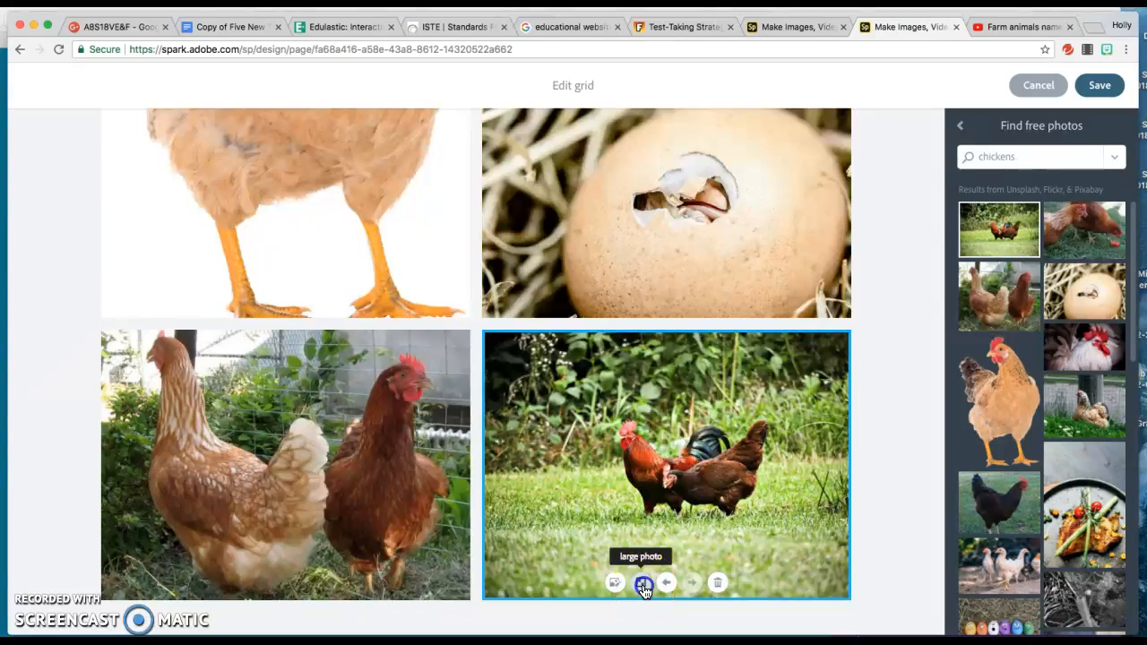
pyautogui.click(643, 584)
pyautogui.click(454, 619)
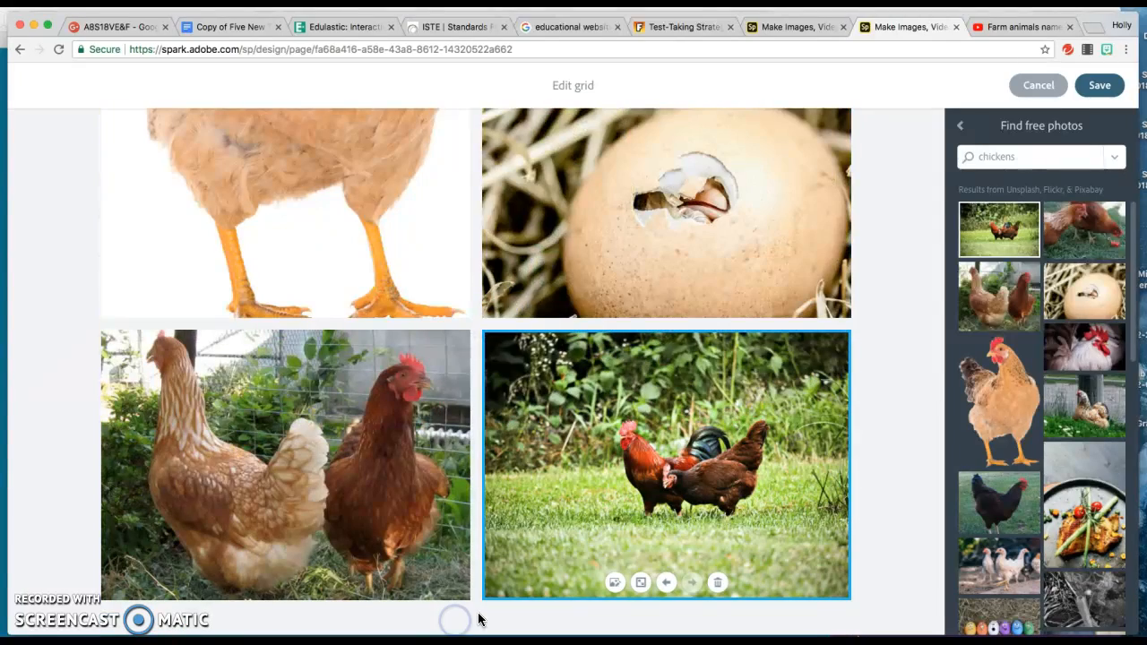
pyautogui.click(667, 583)
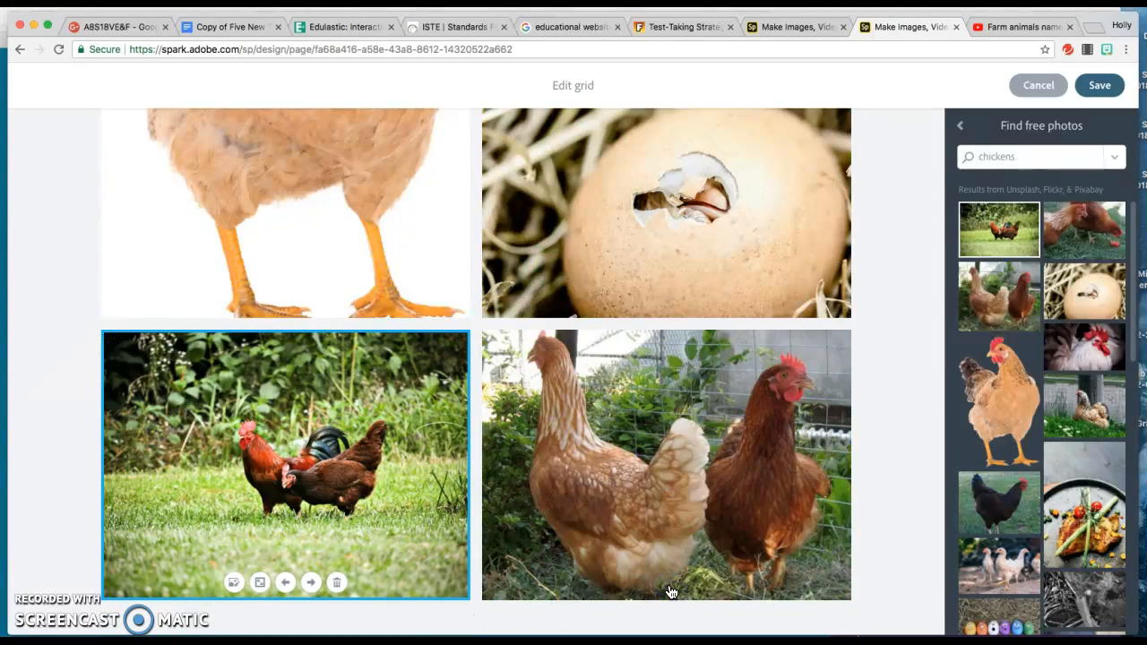
pyautogui.click(283, 583)
pyautogui.click(724, 592)
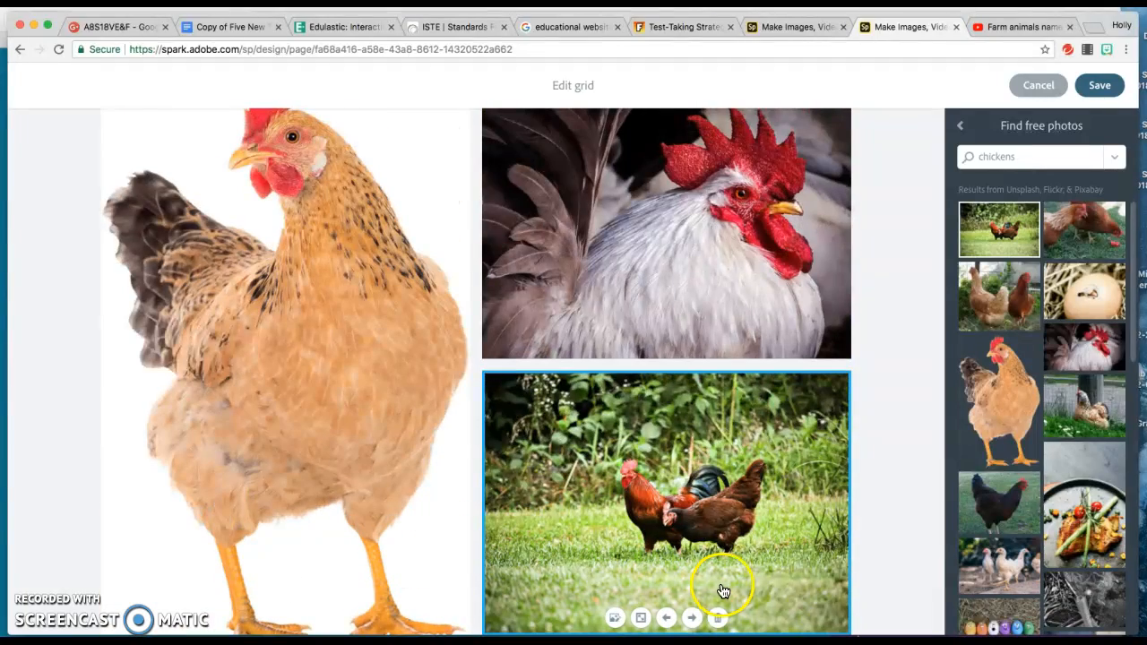
pyautogui.click(717, 618)
# - Look over the remaining four chicken photos, save the grid, and check it below the video on the page
pyautogui.scroll(-3, 720, 630)
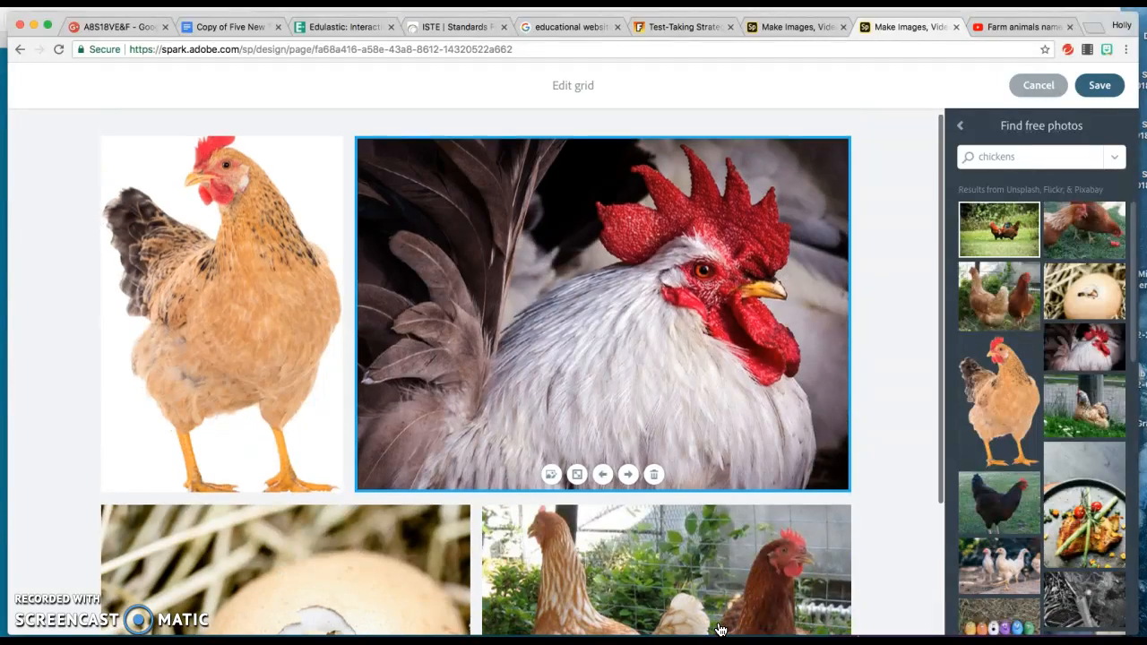
pyautogui.scroll(3, 721, 630)
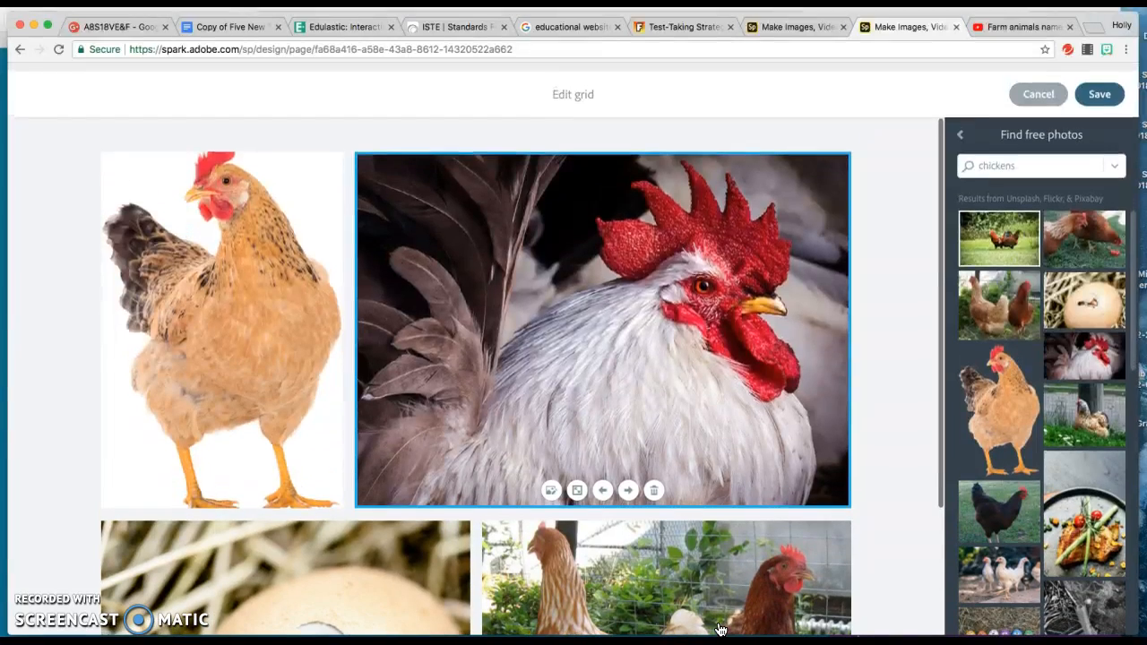
pyautogui.scroll(-1, 721, 630)
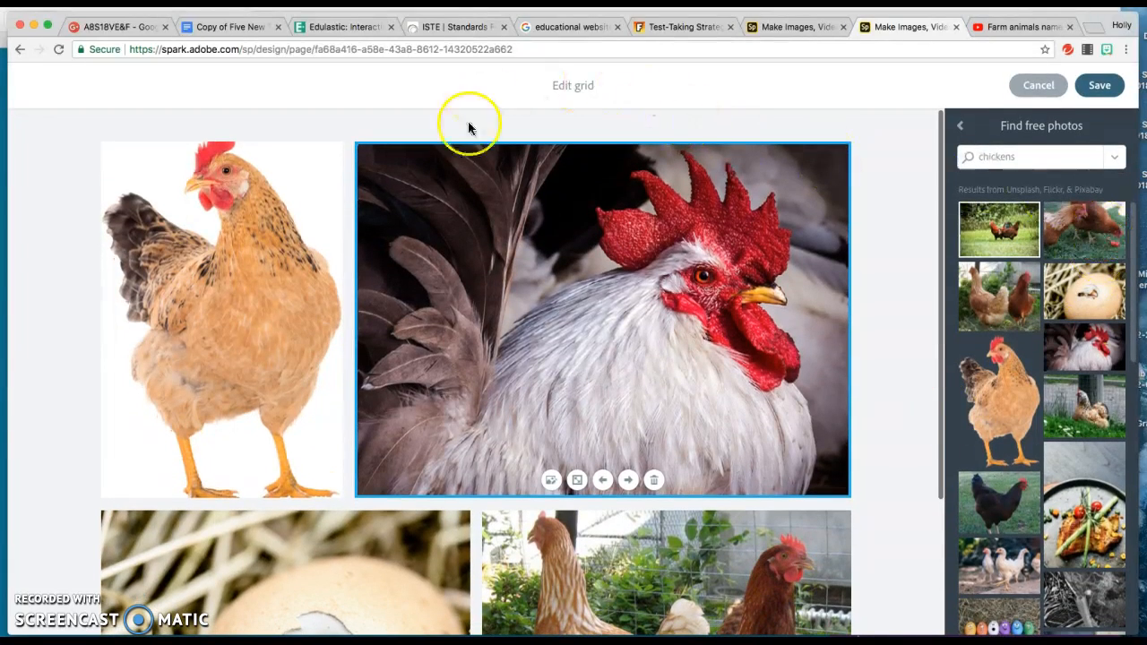
pyautogui.scroll(-3, 576, 457)
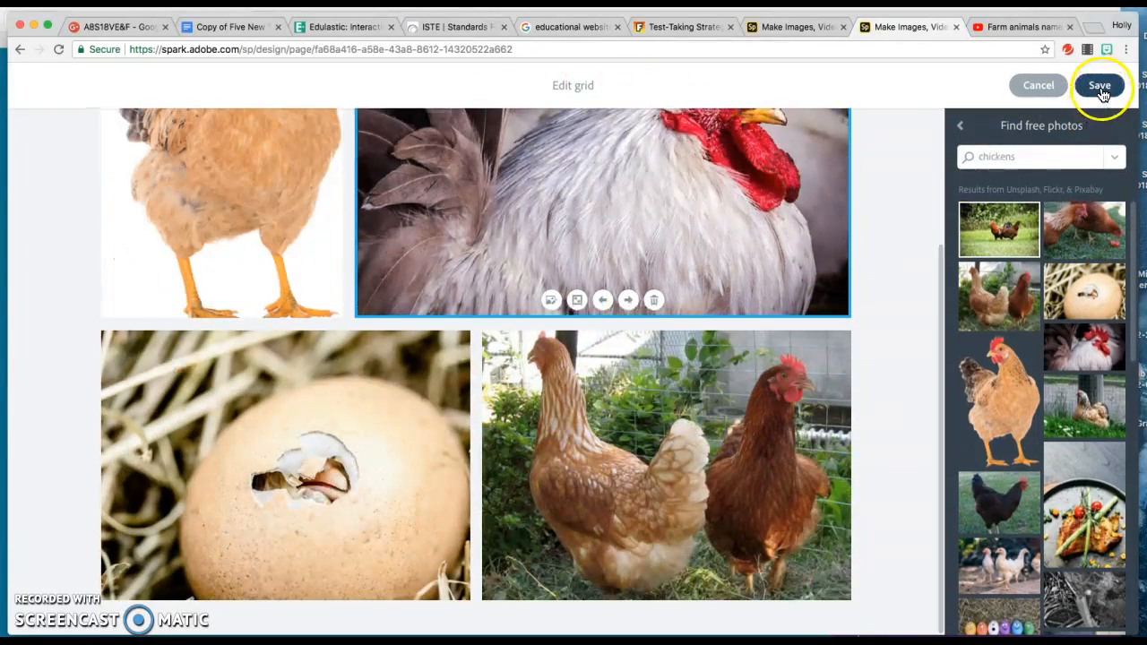
pyautogui.click(1099, 85)
pyautogui.scroll(3, 659, 341)
pyautogui.scroll(2, 658, 311)
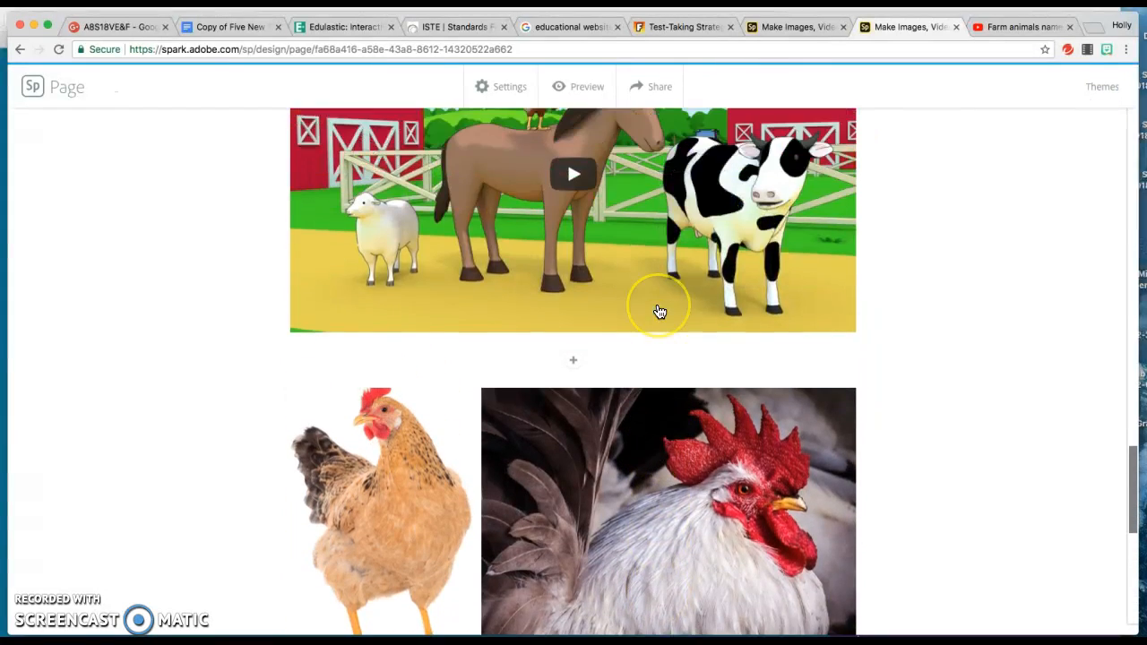
pyautogui.scroll(-5, 659, 311)
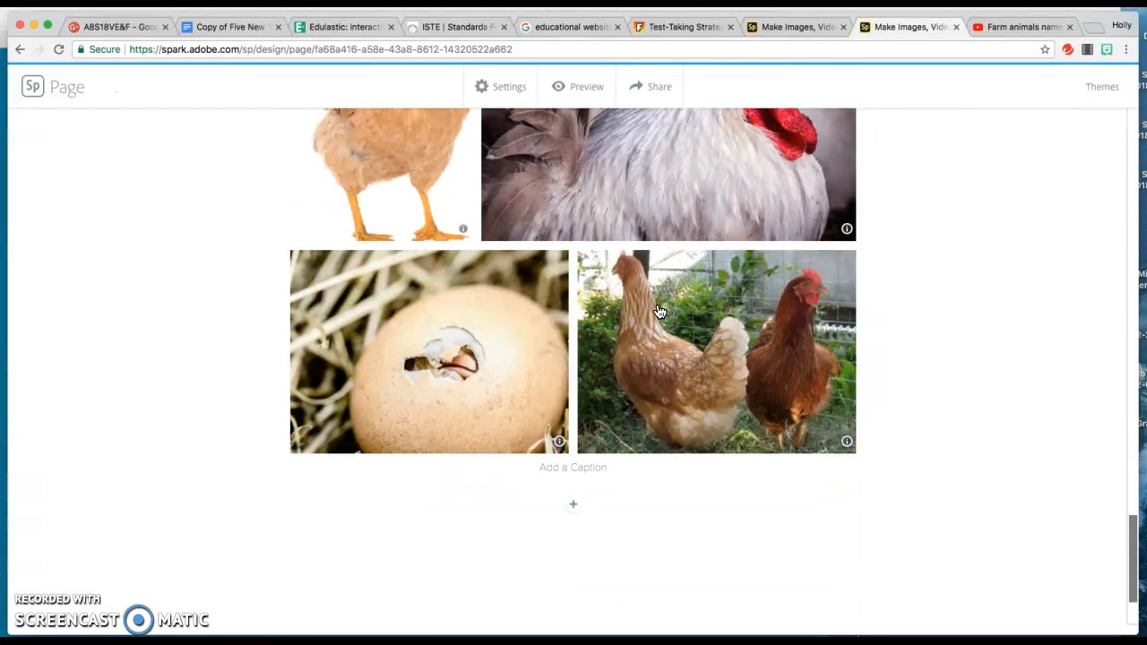
pyautogui.scroll(-2, 658, 311)
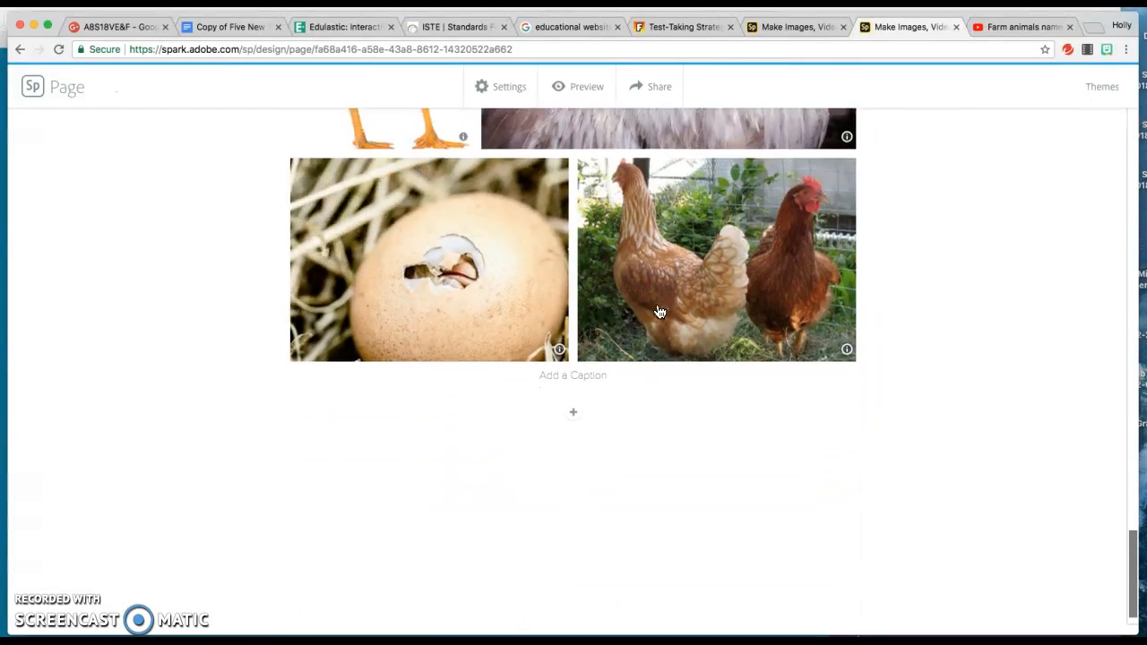
# - Add a glideshow below the chicken grid and search the free photos for "sheep"
pyautogui.click(573, 416)
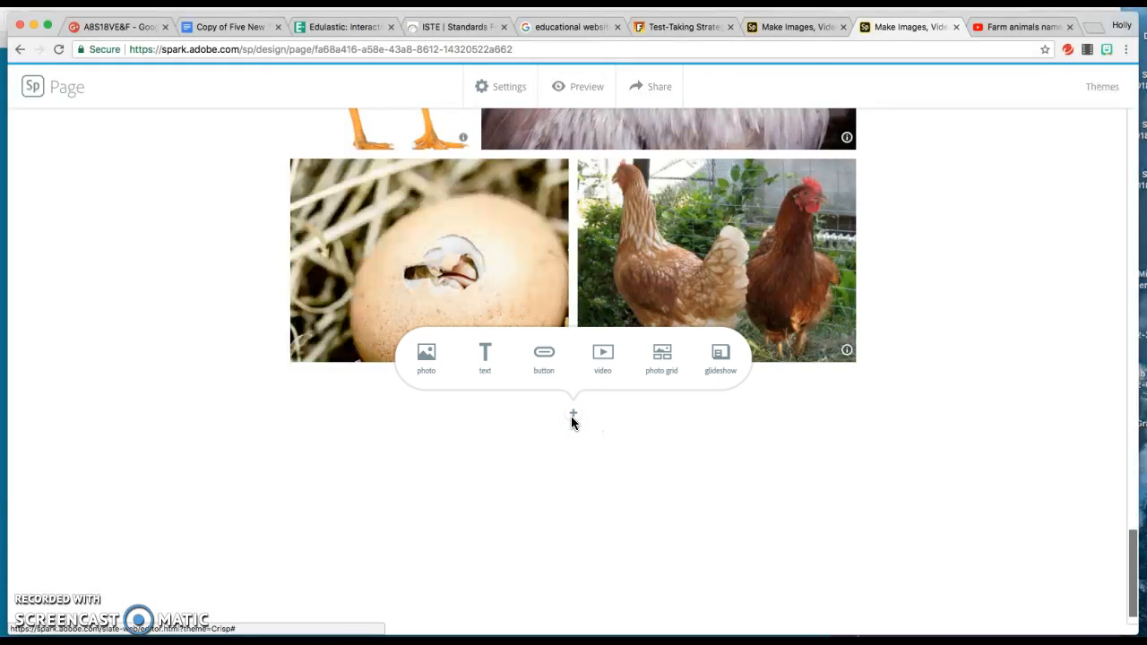
pyautogui.click(720, 359)
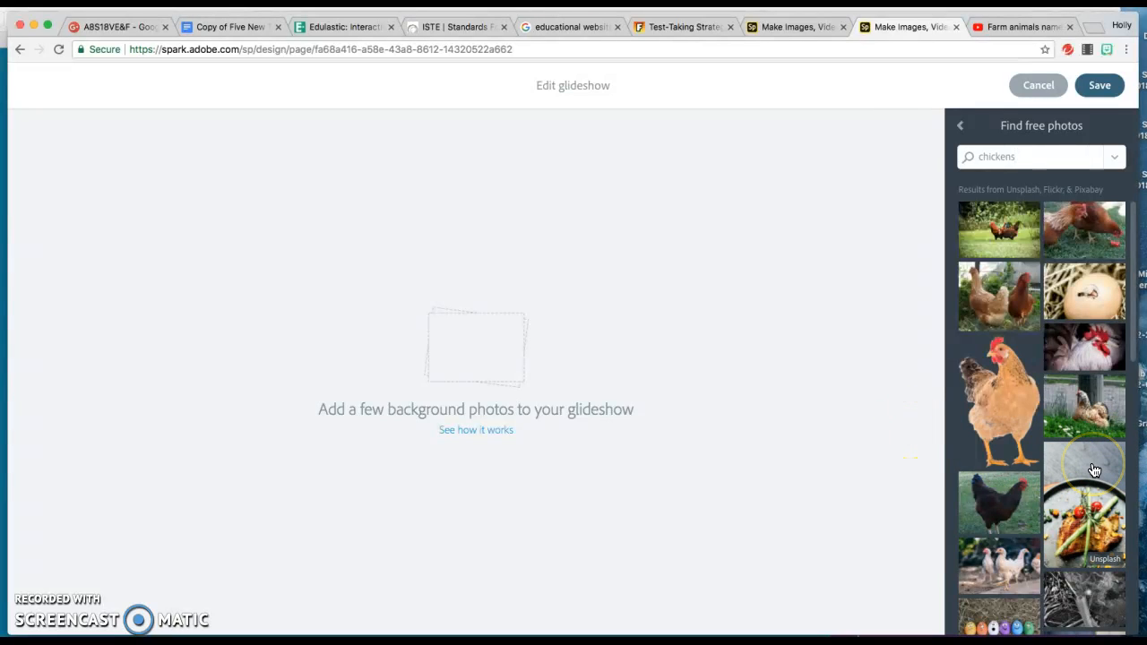
pyautogui.moveTo(1017, 157); pyautogui.dragTo(923, 163)
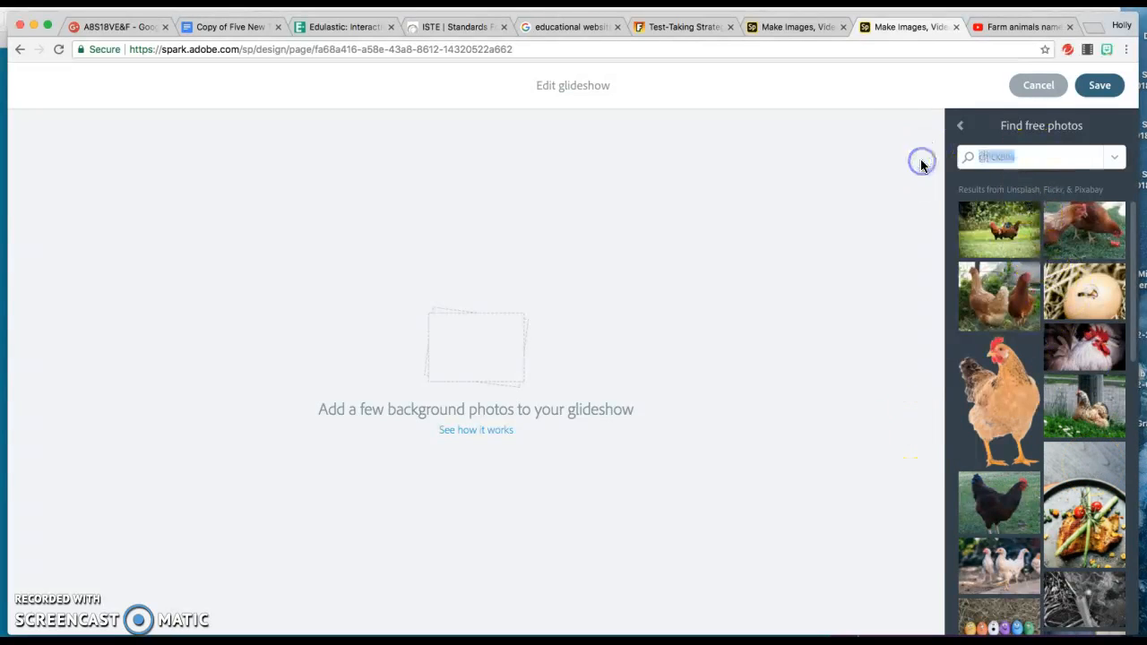
pyautogui.write('sheep')
pyautogui.press('Return')
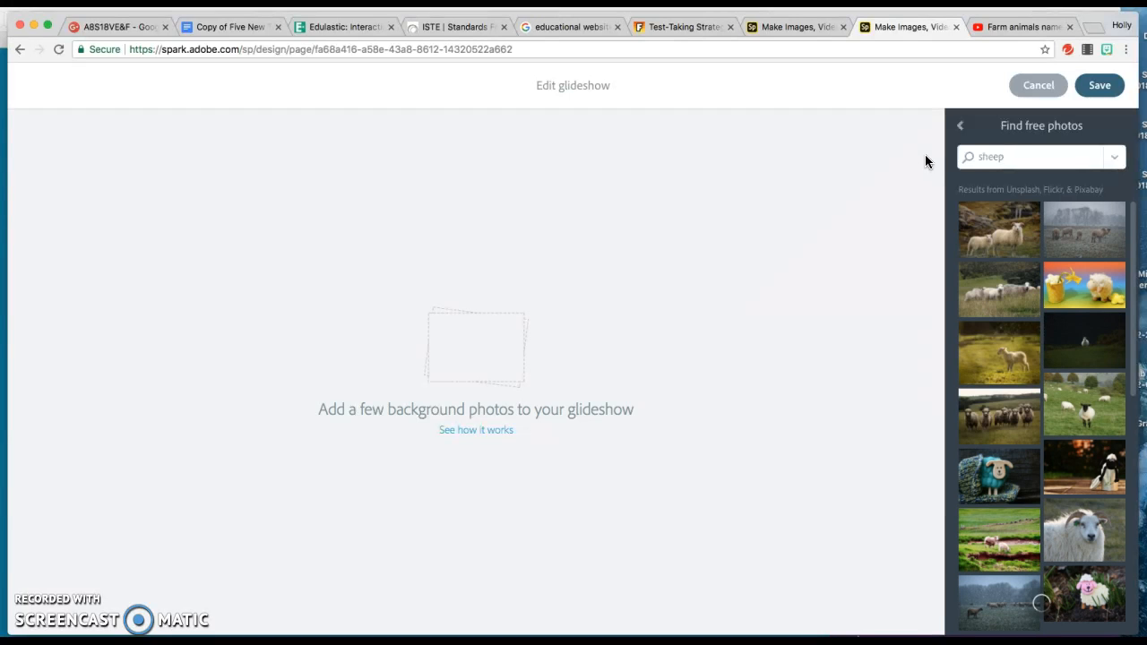
# - Add the teal toy sheep, lone lamb, grazing flock and horned sheep photos to the glideshow
pyautogui.click(989, 479)
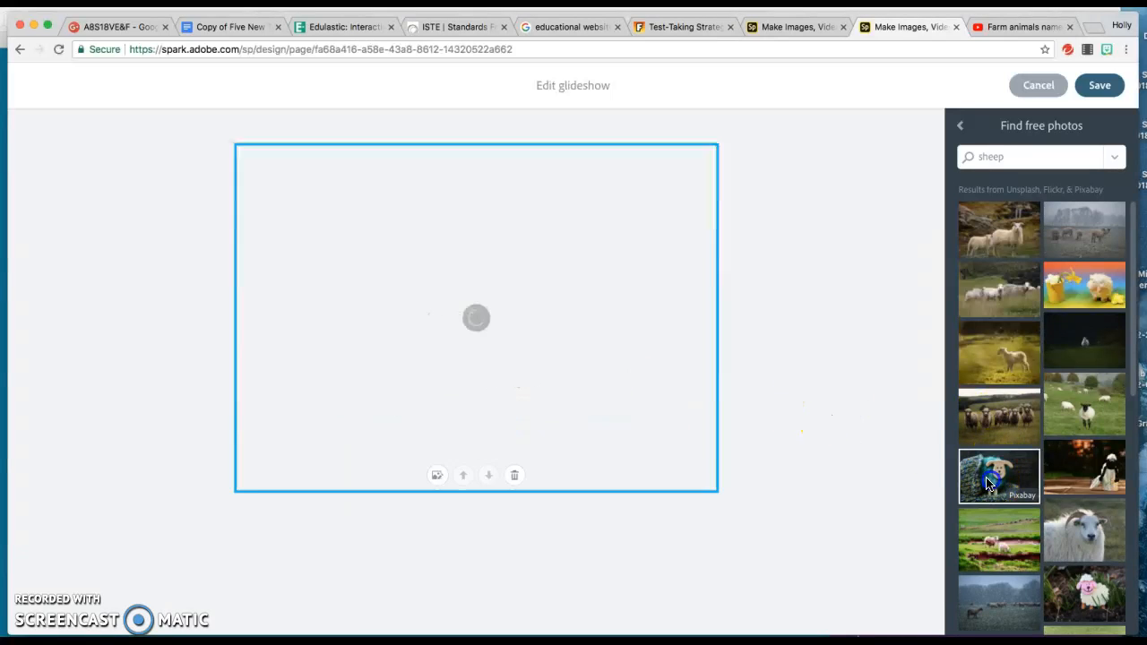
pyautogui.click(990, 368)
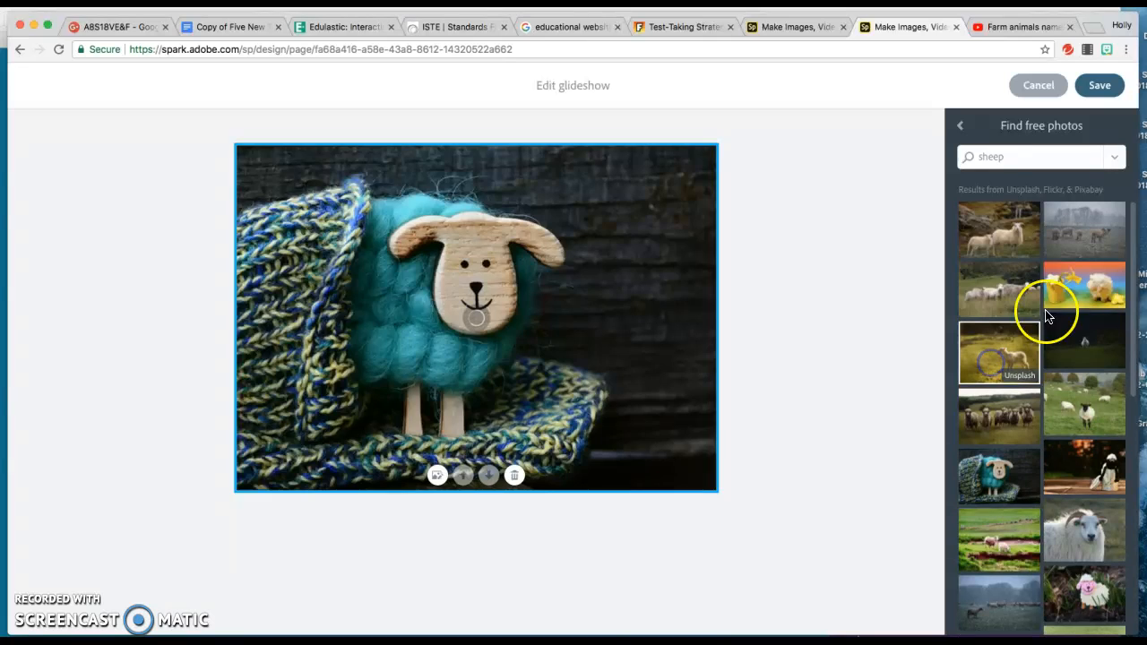
pyautogui.click(999, 288)
pyautogui.click(1086, 536)
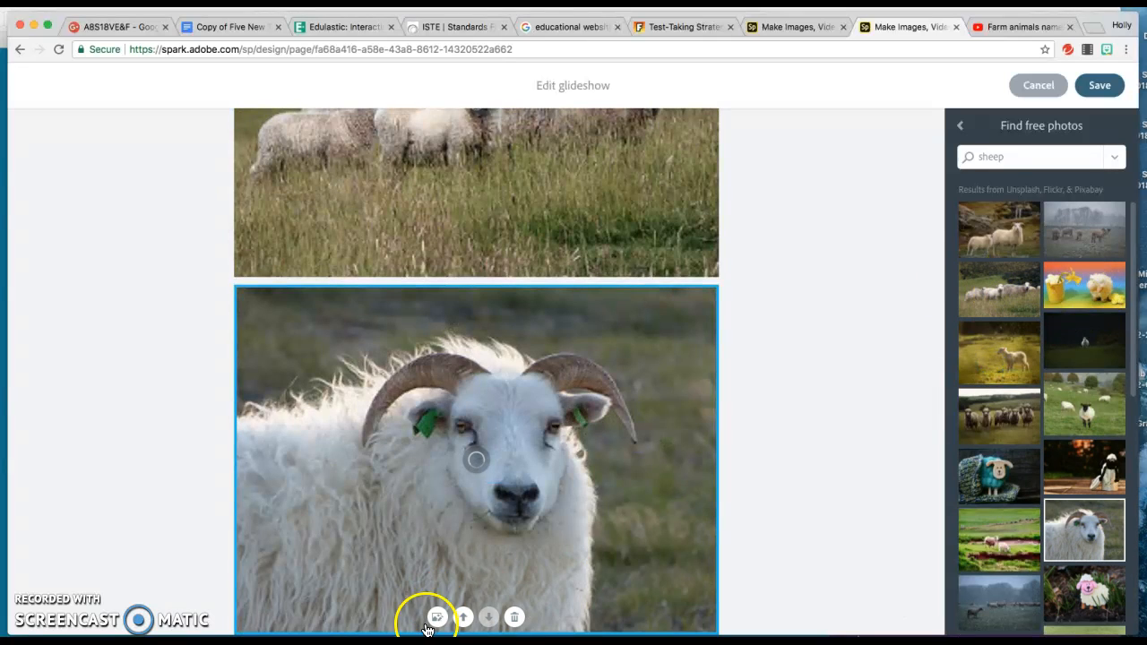
# - Move the horned sheep photo up to directly follow the teal toy sheep and save the glideshow
pyautogui.scroll(-2, 763, 578)
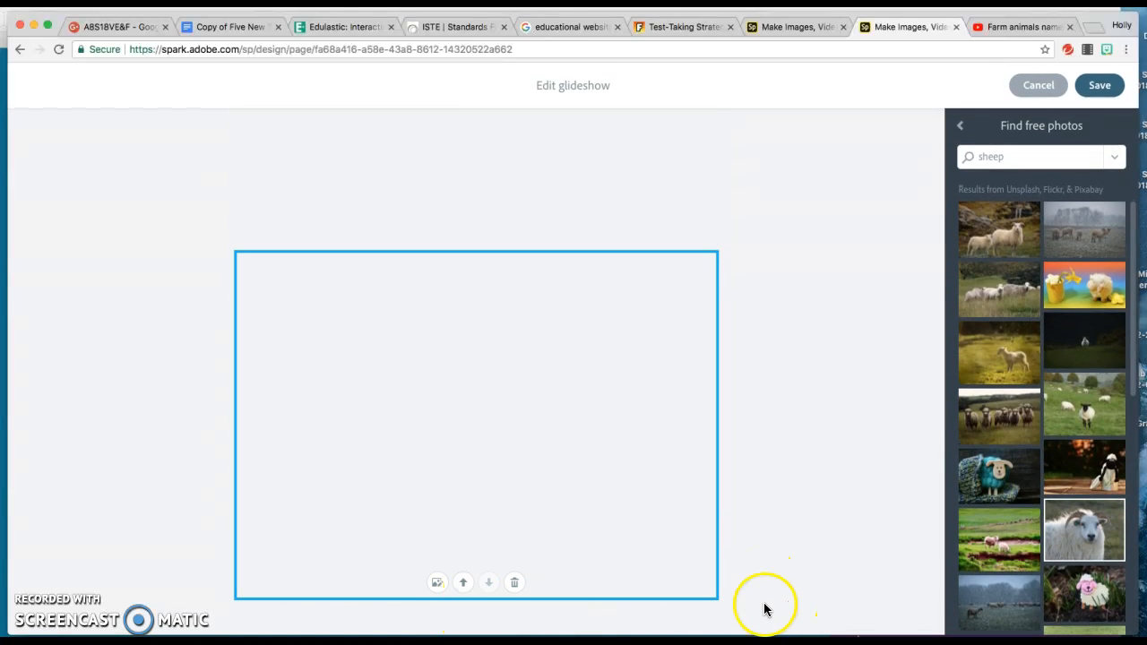
pyautogui.click(465, 583)
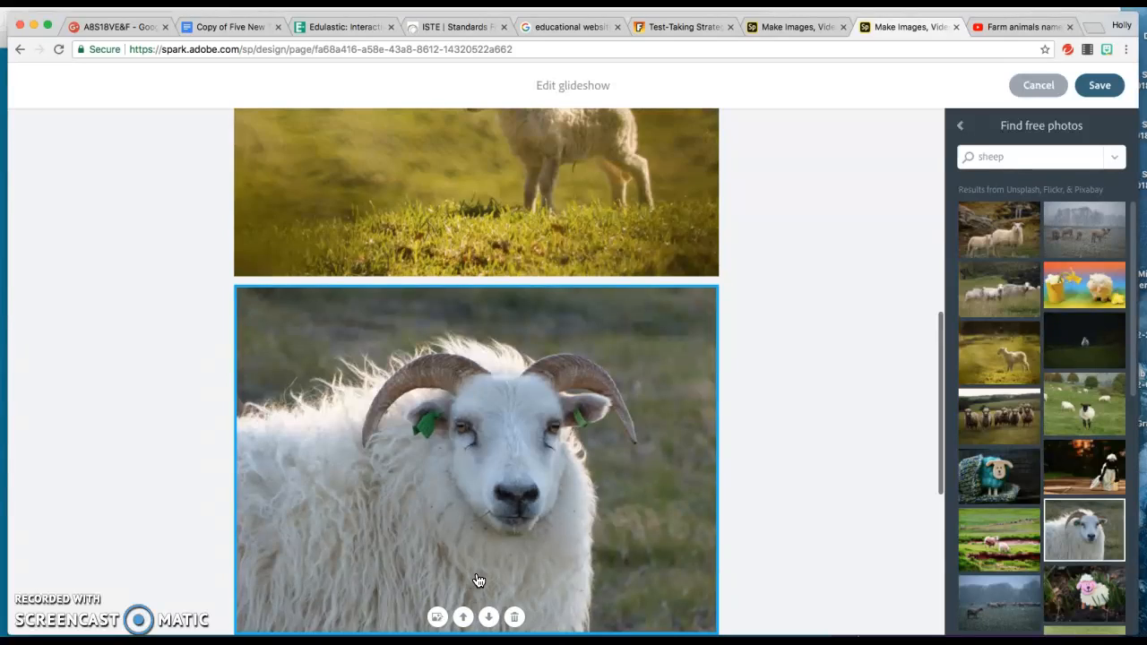
pyautogui.click(489, 617)
pyautogui.click(525, 592)
pyautogui.scroll(10, 525, 593)
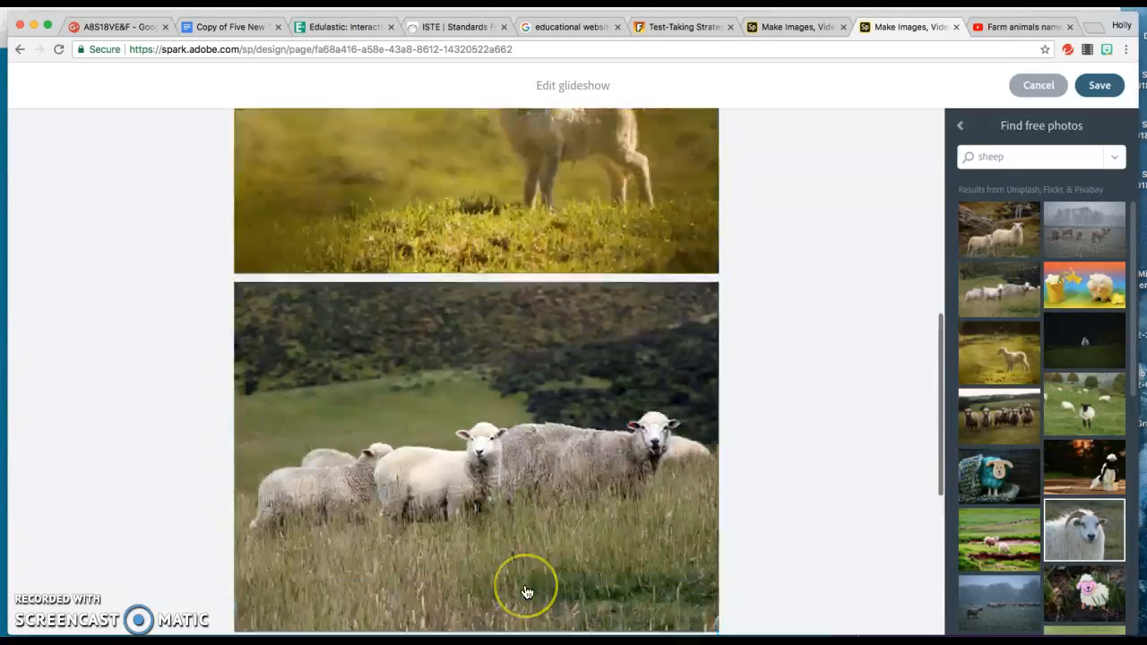
pyautogui.scroll(-8, 526, 592)
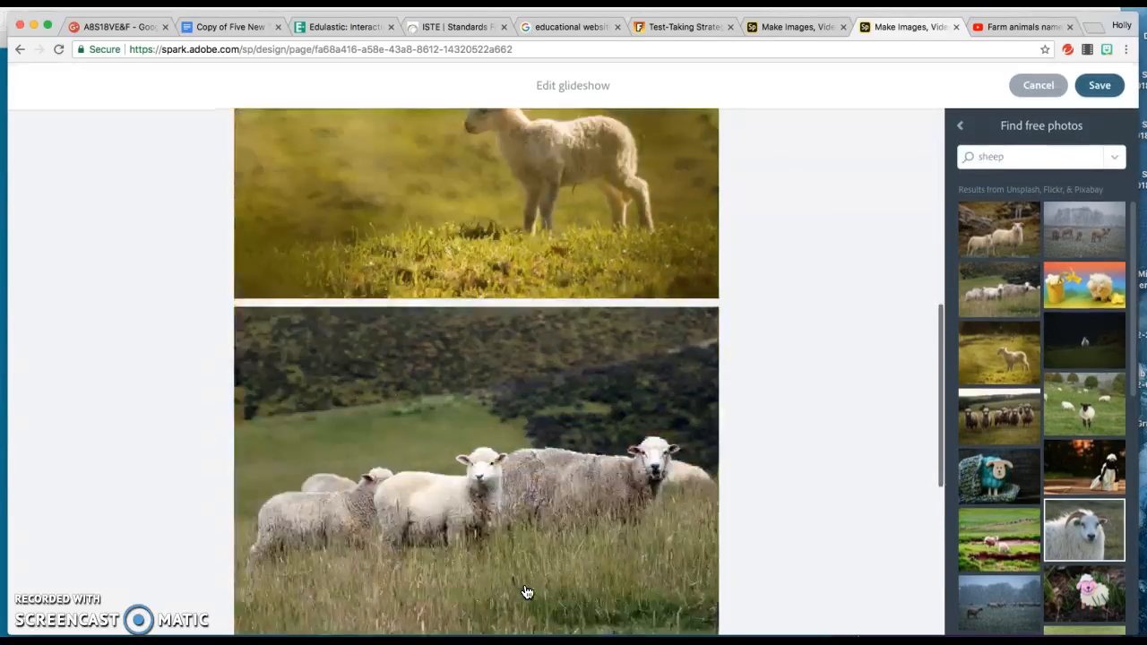
pyautogui.click(465, 585)
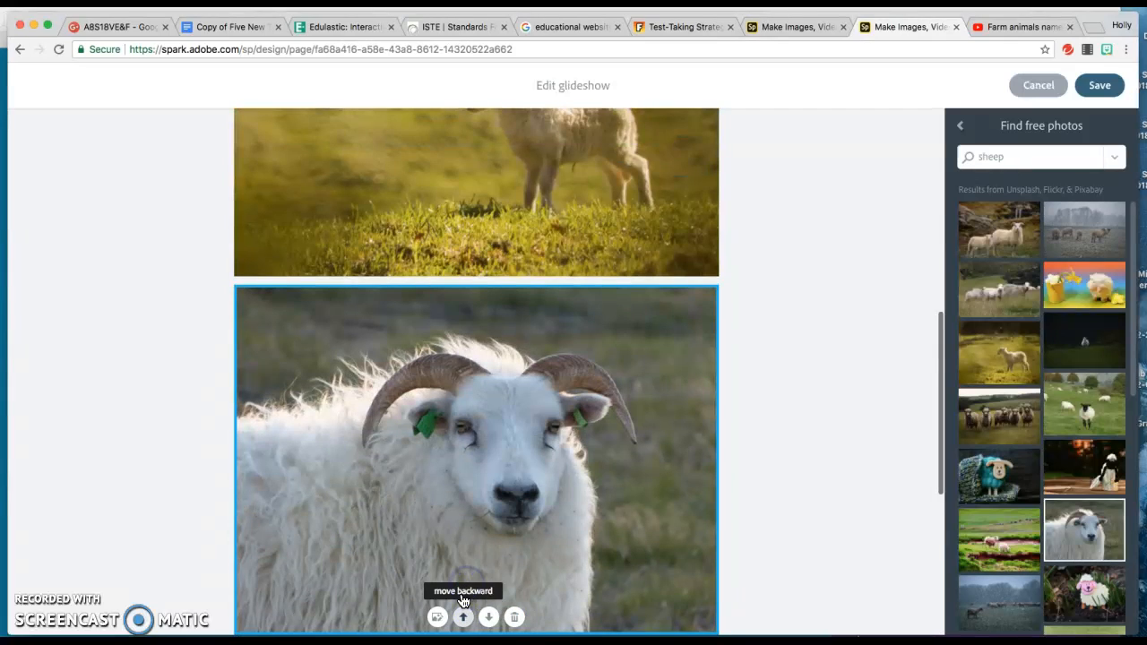
pyautogui.click(462, 616)
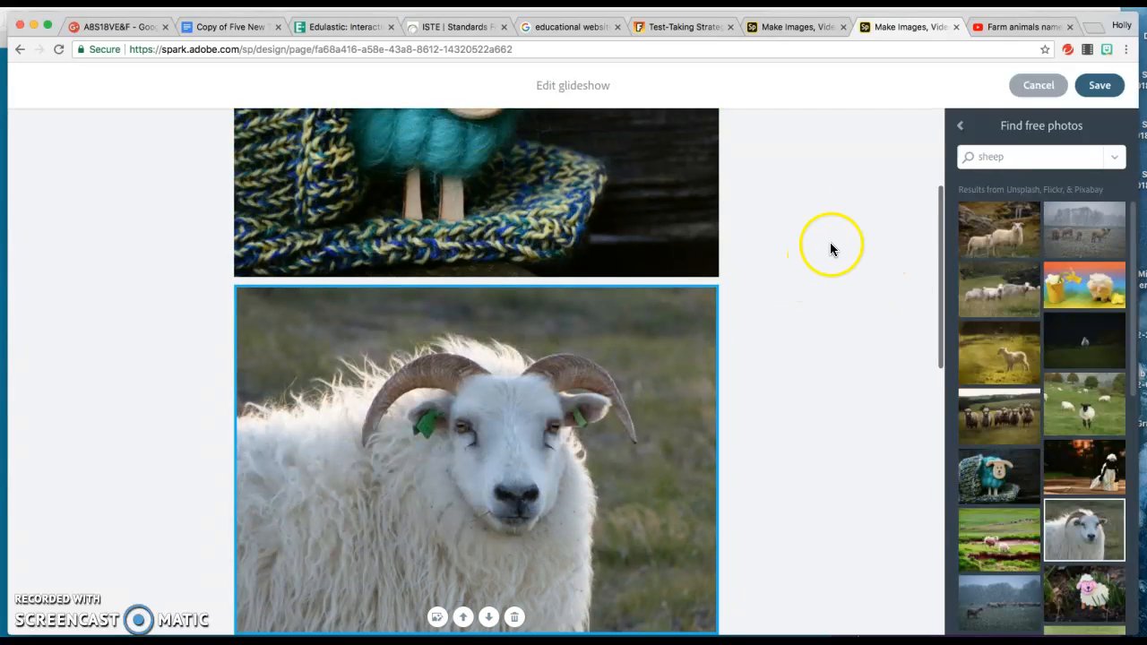
pyautogui.click(1102, 87)
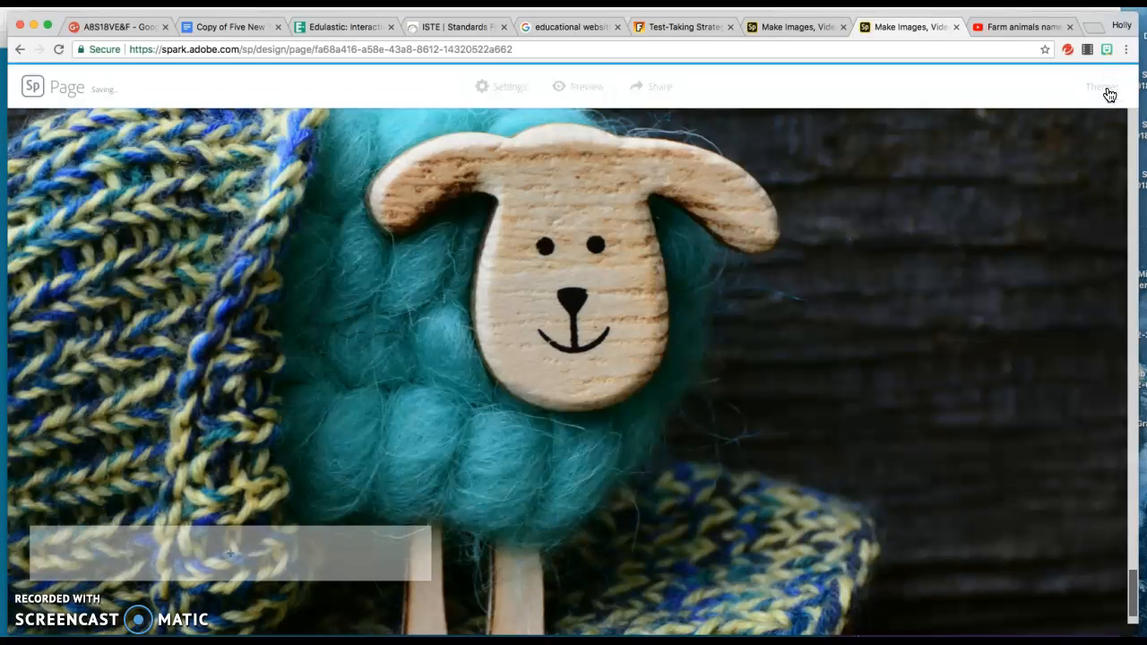
# - Add the text "Sheep say Baaaa!" over the glideshow's teal toy sheep photo
pyautogui.click(231, 553)
pyautogui.click(201, 498)
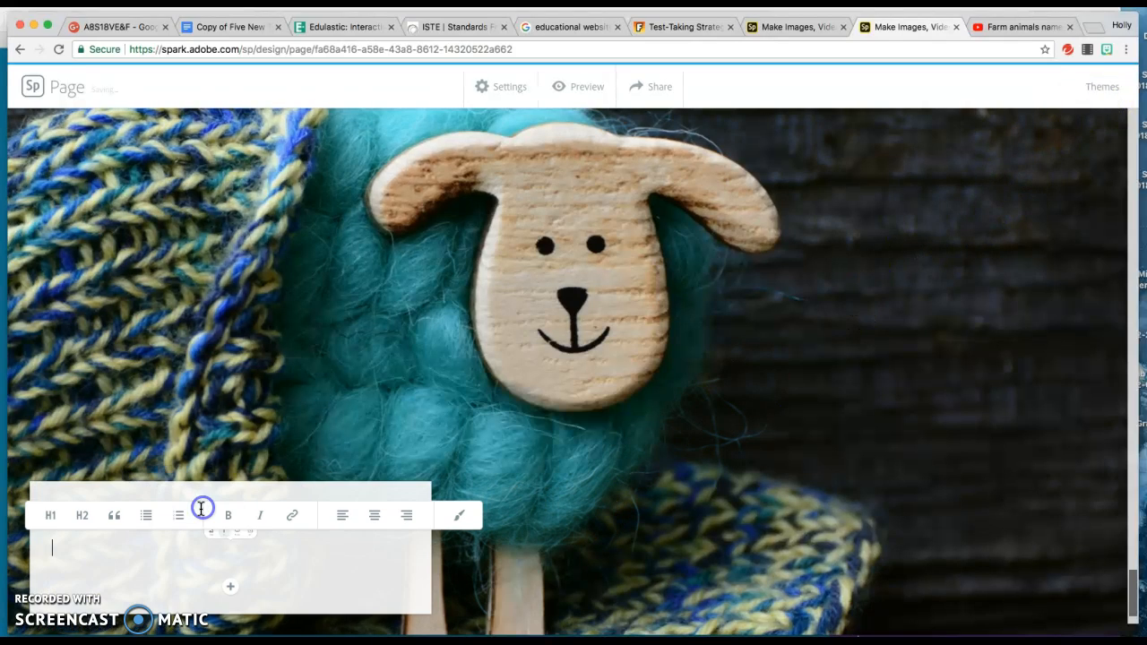
pyautogui.write('Sheep say Baaaa')
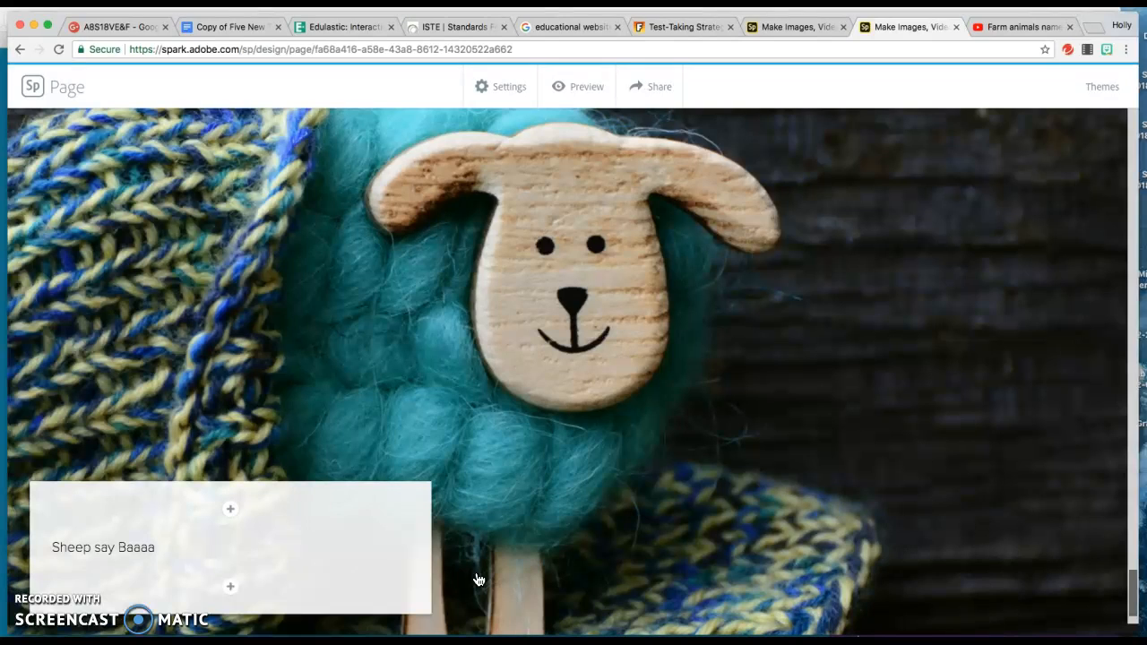
pyautogui.write('!')
pyautogui.press('Return')
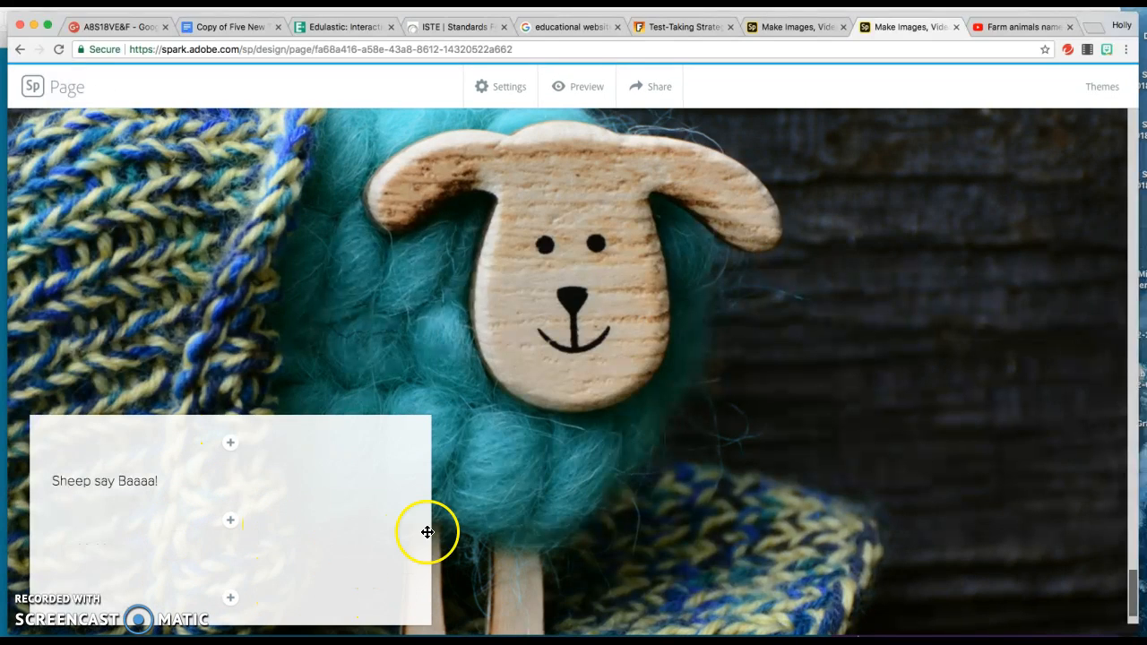
pyautogui.click(502, 508)
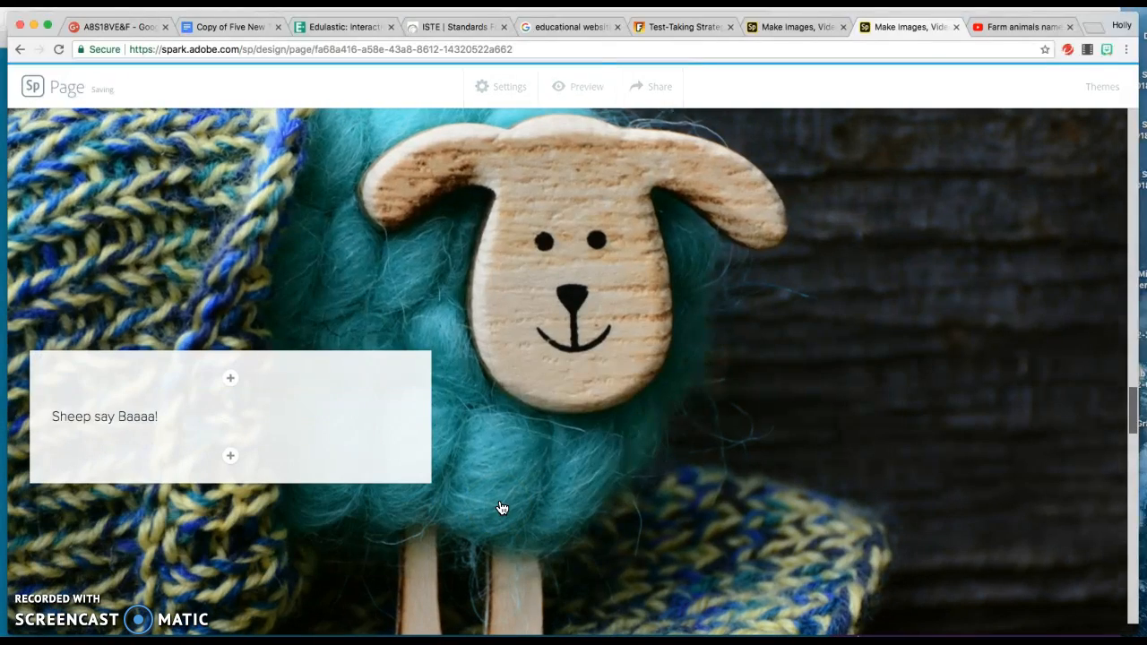
pyautogui.click(656, 490)
# - Review the glideshow's photo transitions and overlaid text, along with the chicken grid above it
pyautogui.scroll(-3, 657, 544)
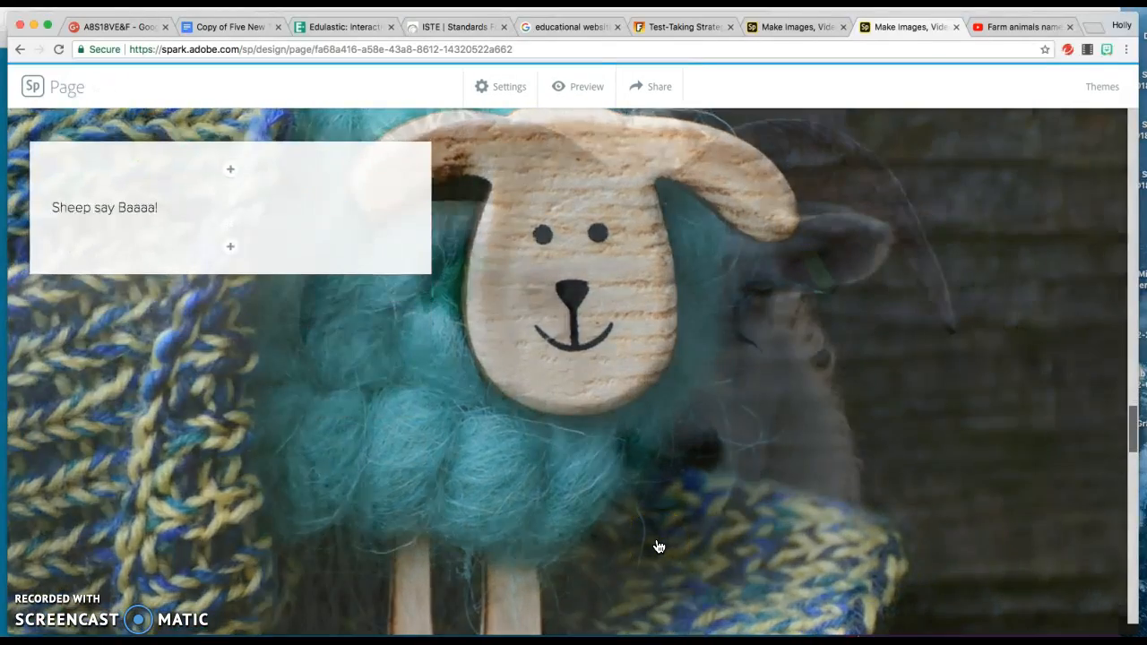
pyautogui.scroll(5, 657, 544)
pyautogui.scroll(5, 659, 546)
pyautogui.scroll(-10, 659, 546)
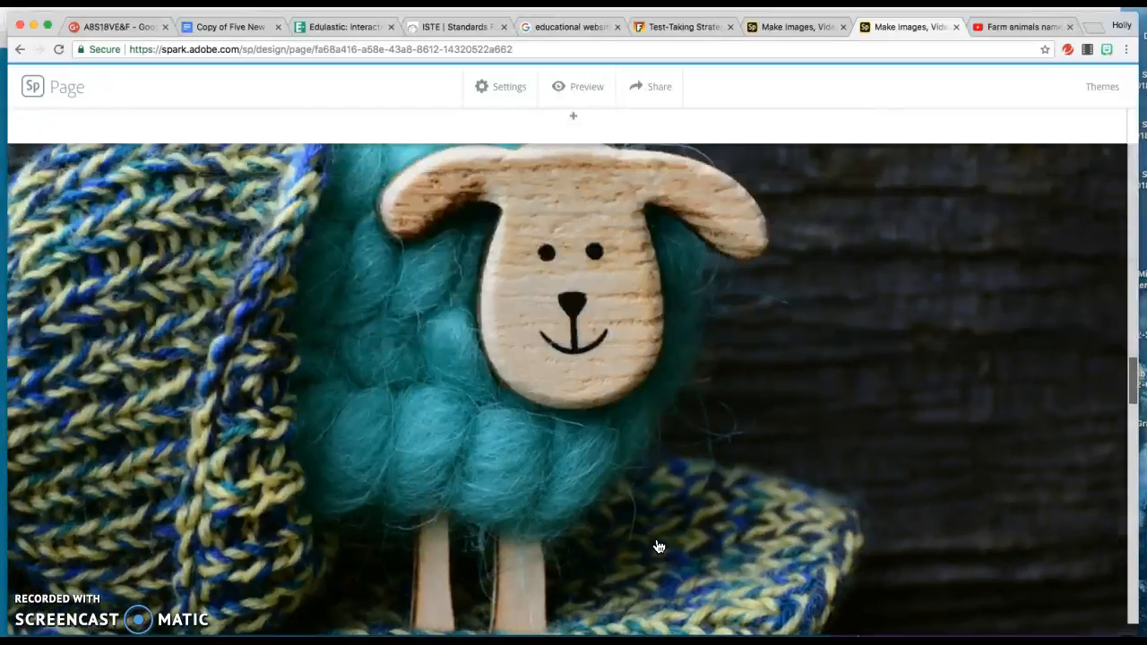
pyautogui.scroll(10, 658, 546)
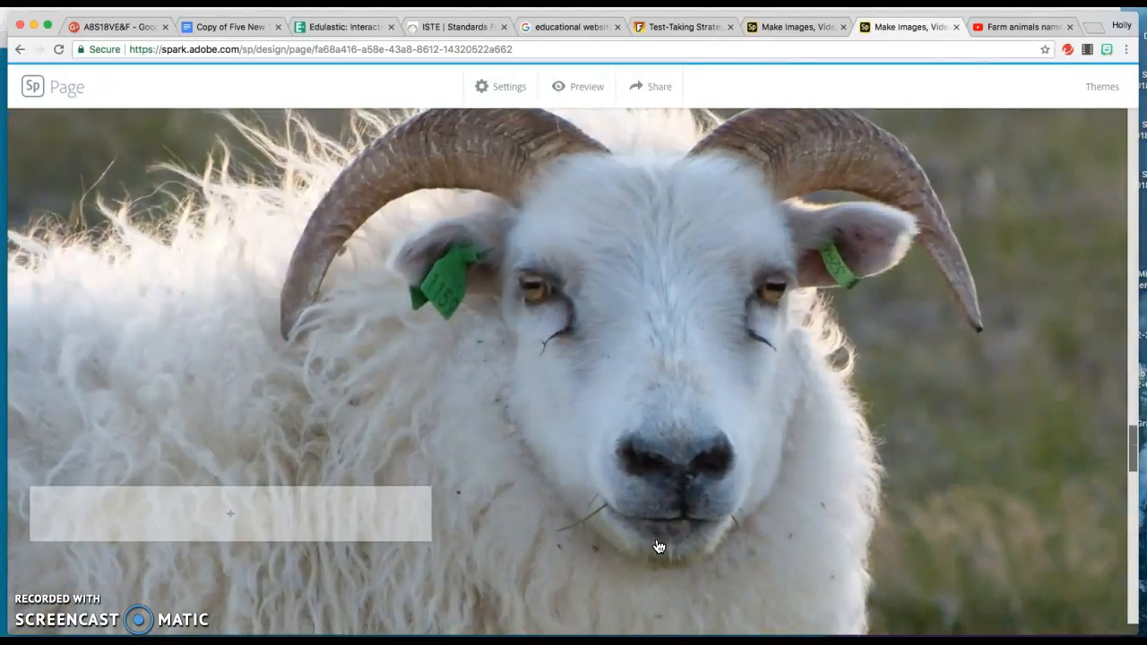
pyautogui.scroll(3, 659, 546)
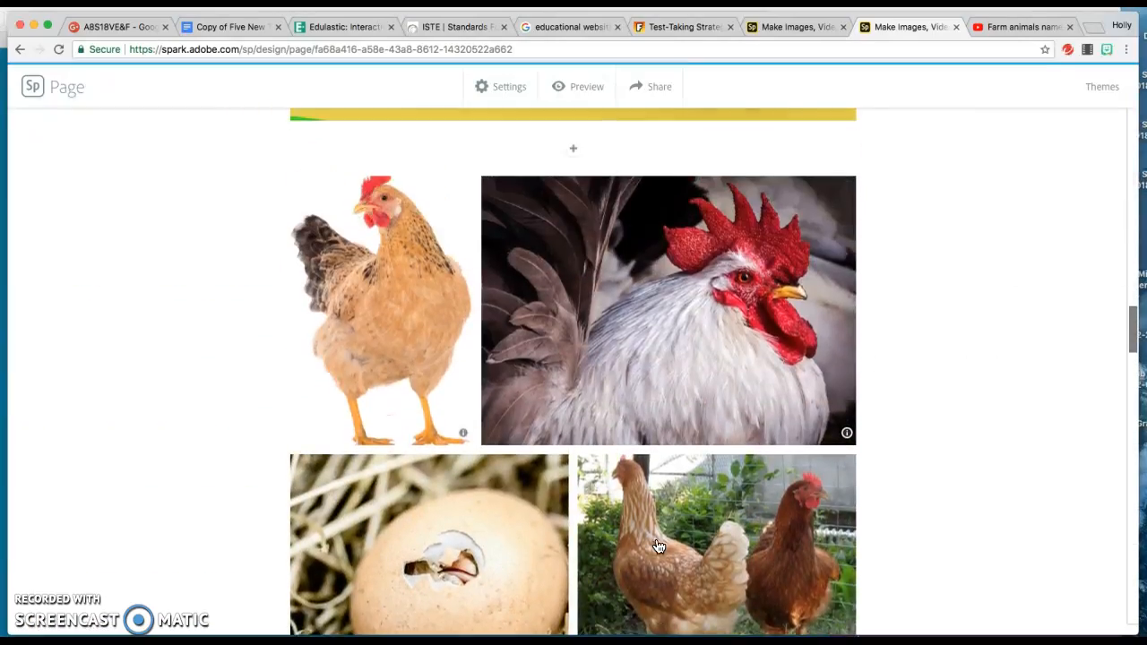
pyautogui.scroll(-5, 659, 546)
pyautogui.scroll(-5, 658, 546)
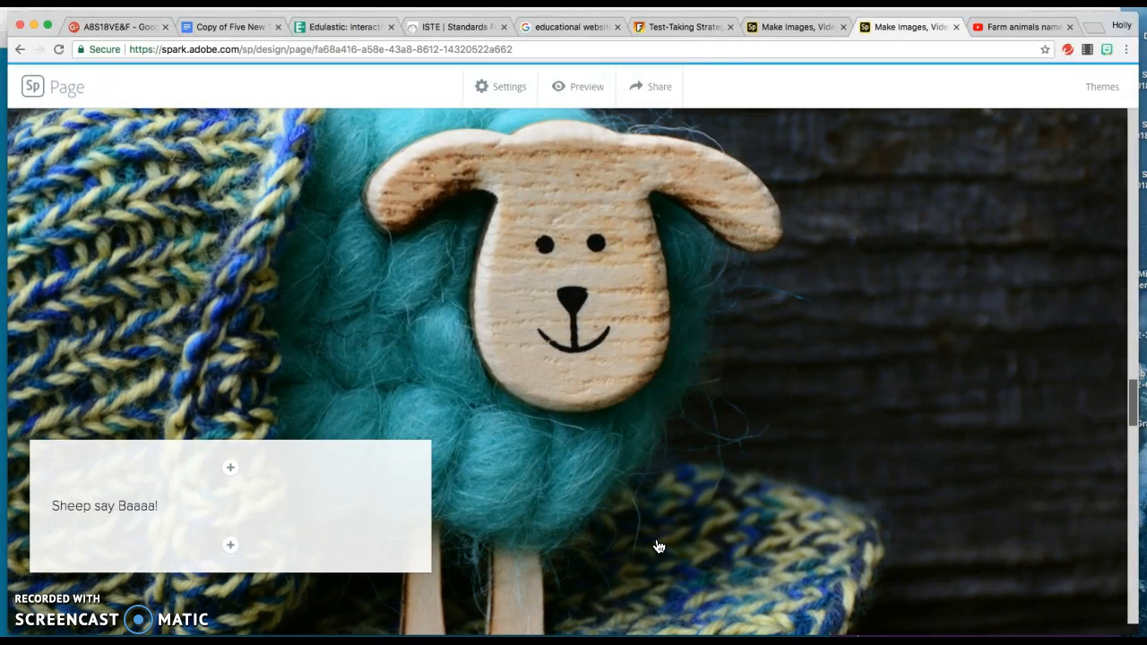
pyautogui.scroll(-5, 659, 546)
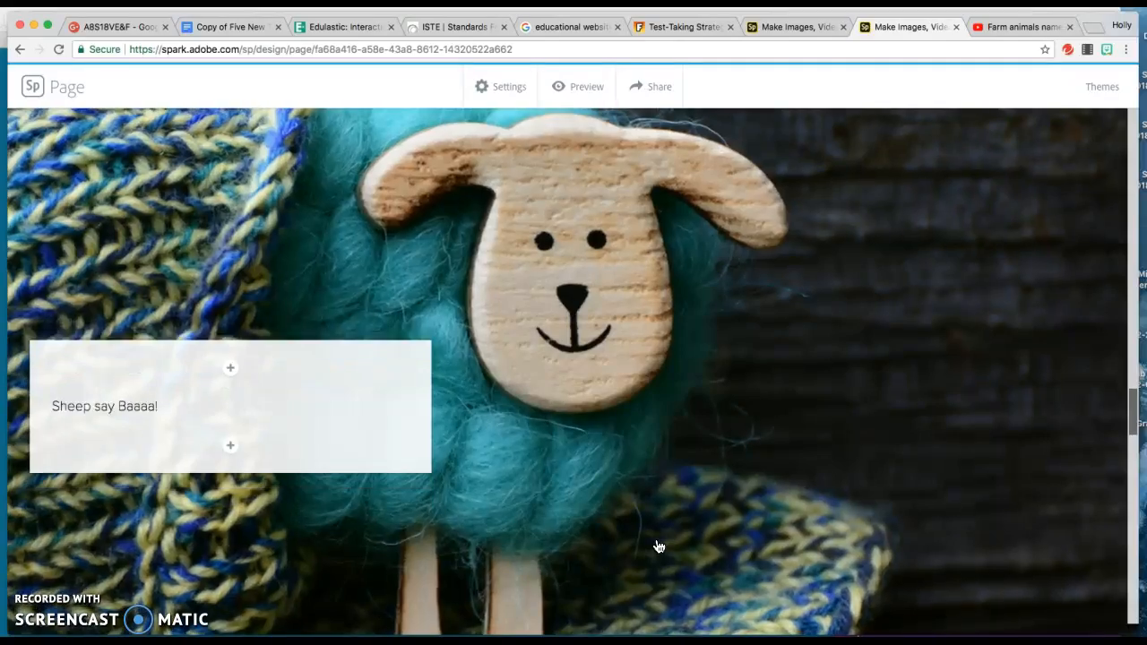
# - Add the text "The end!" as a new text section below the sheep glideshow
pyautogui.scroll(-8, 659, 546)
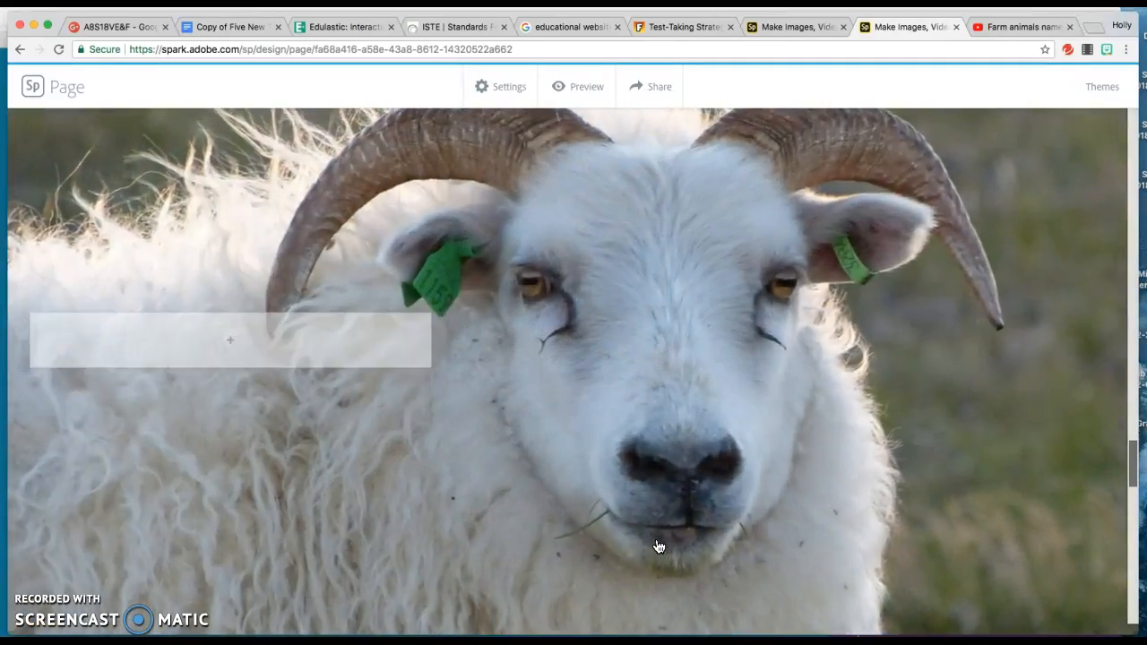
pyautogui.scroll(-10, 659, 545)
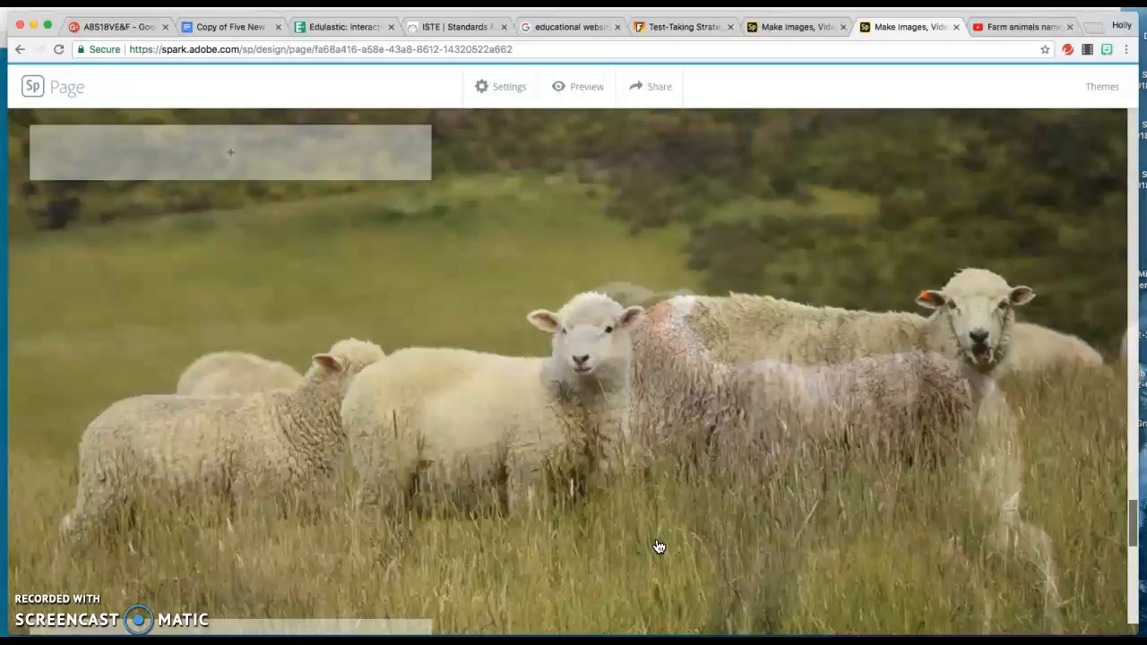
pyautogui.scroll(-6, 659, 546)
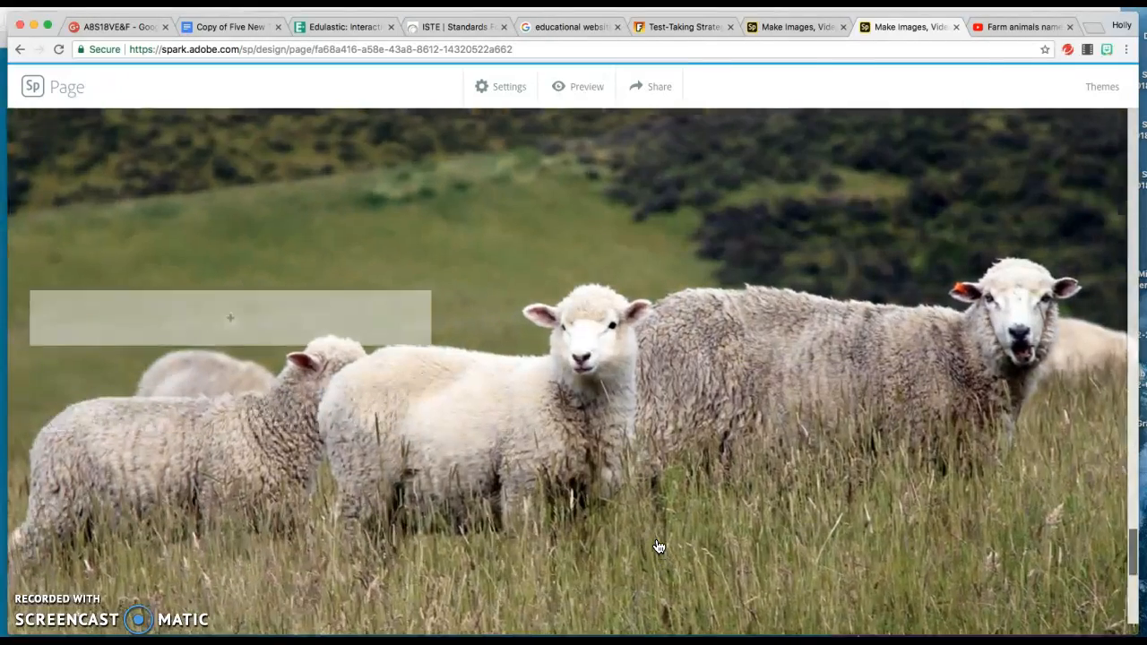
pyautogui.scroll(-3, 659, 545)
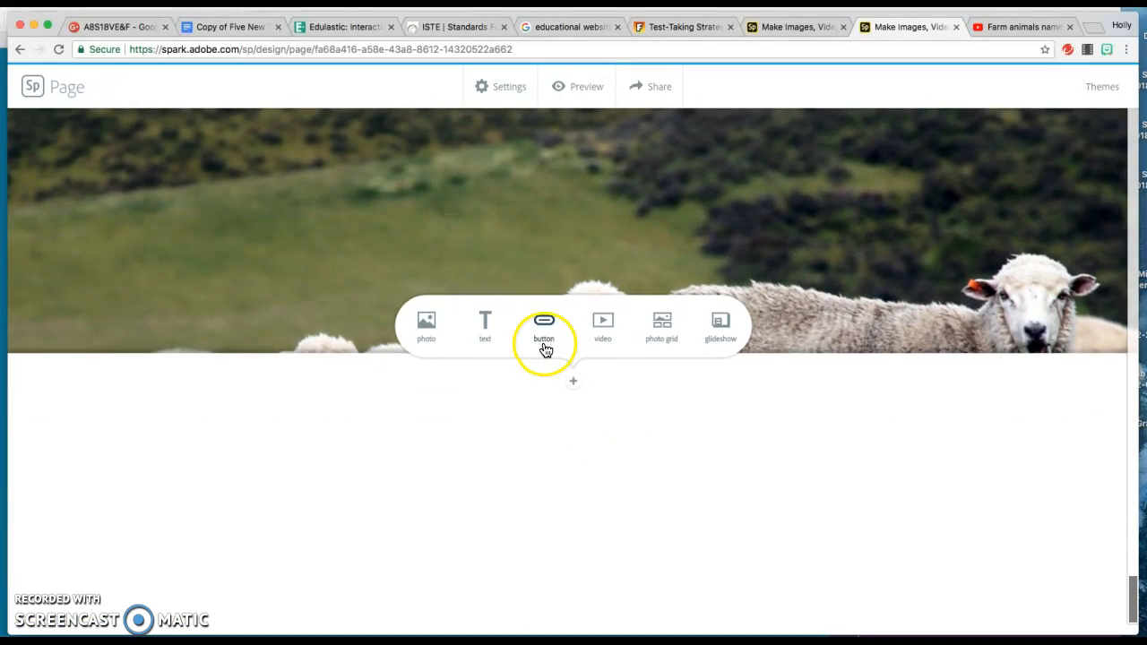
pyautogui.click(484, 327)
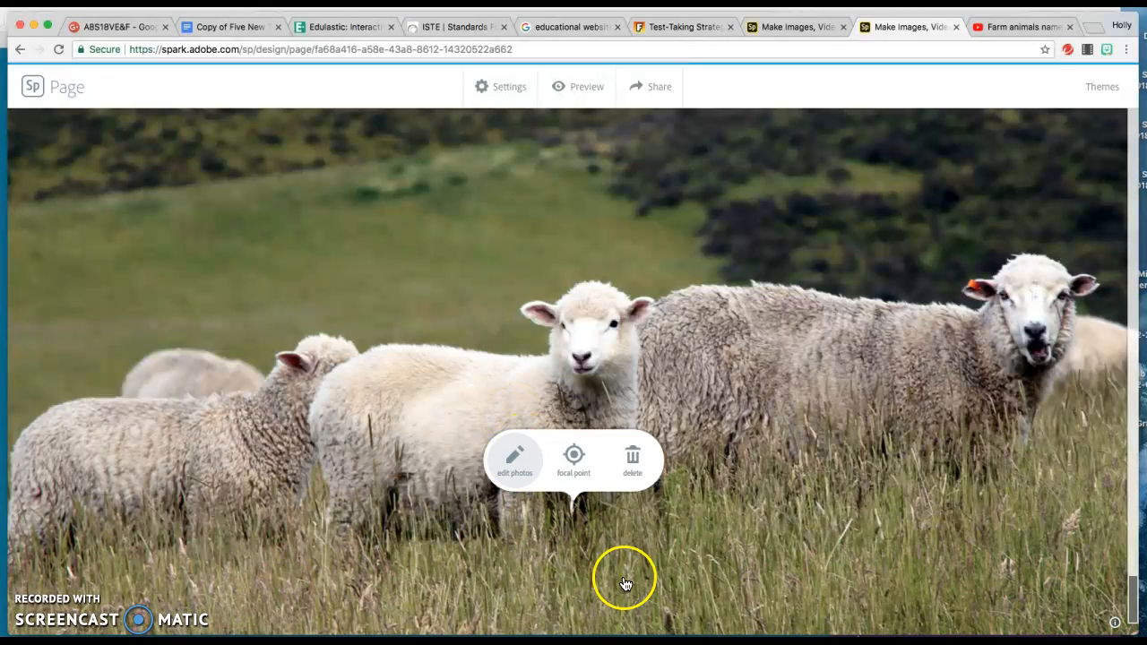
pyautogui.scroll(-3, 627, 582)
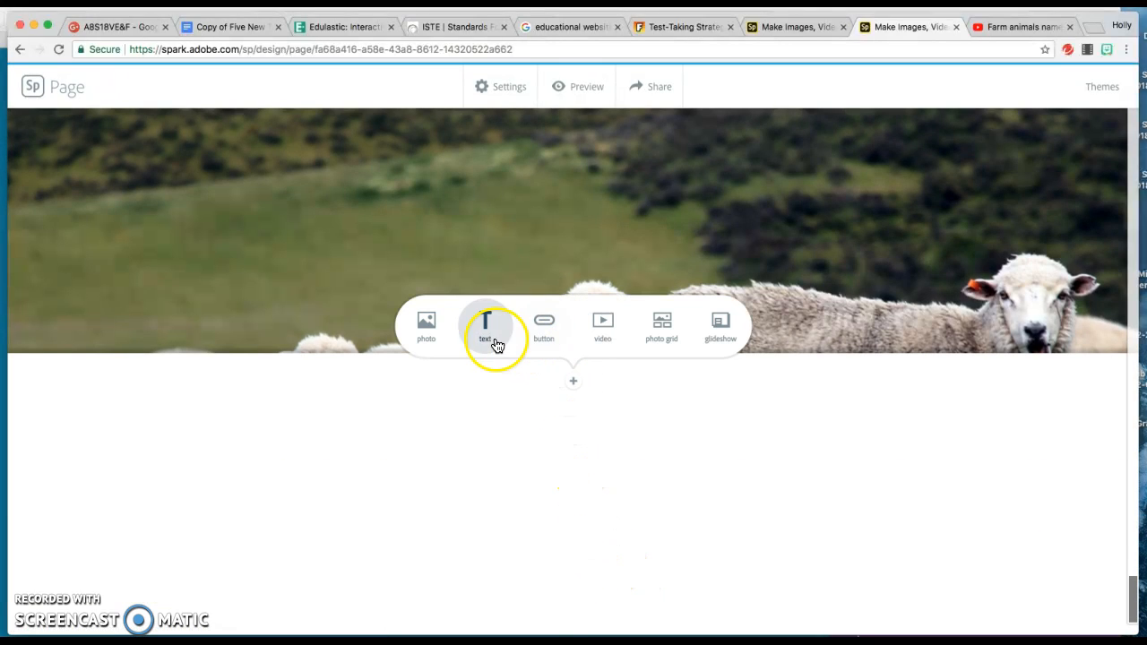
pyautogui.click(490, 344)
pyautogui.write('Th')
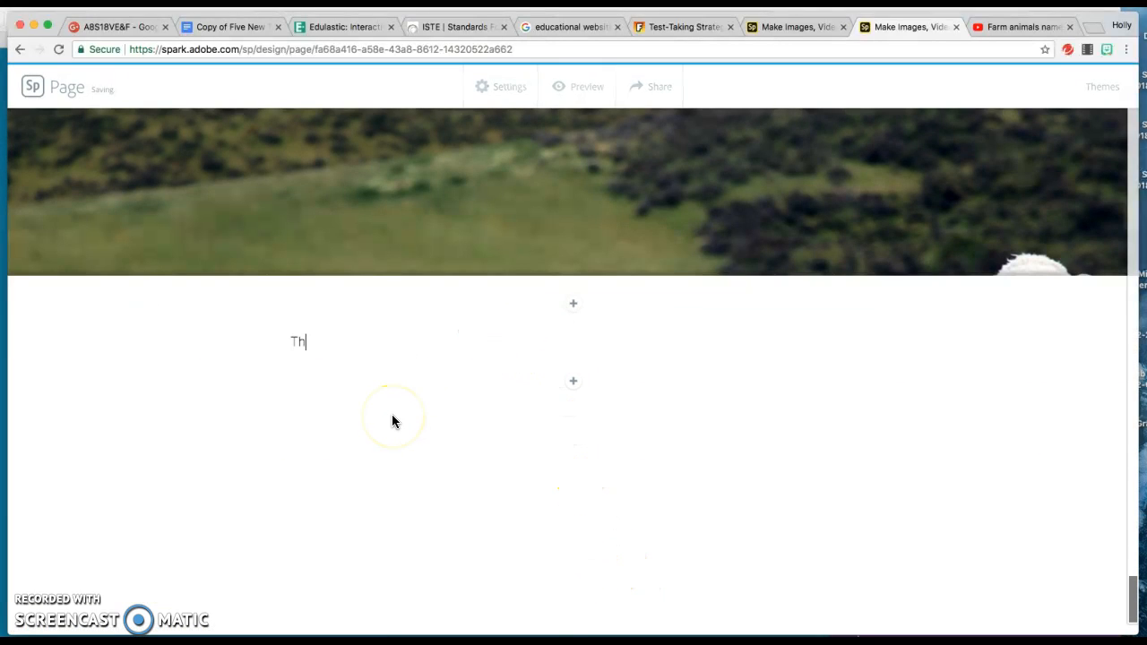
pyautogui.write('e end!')
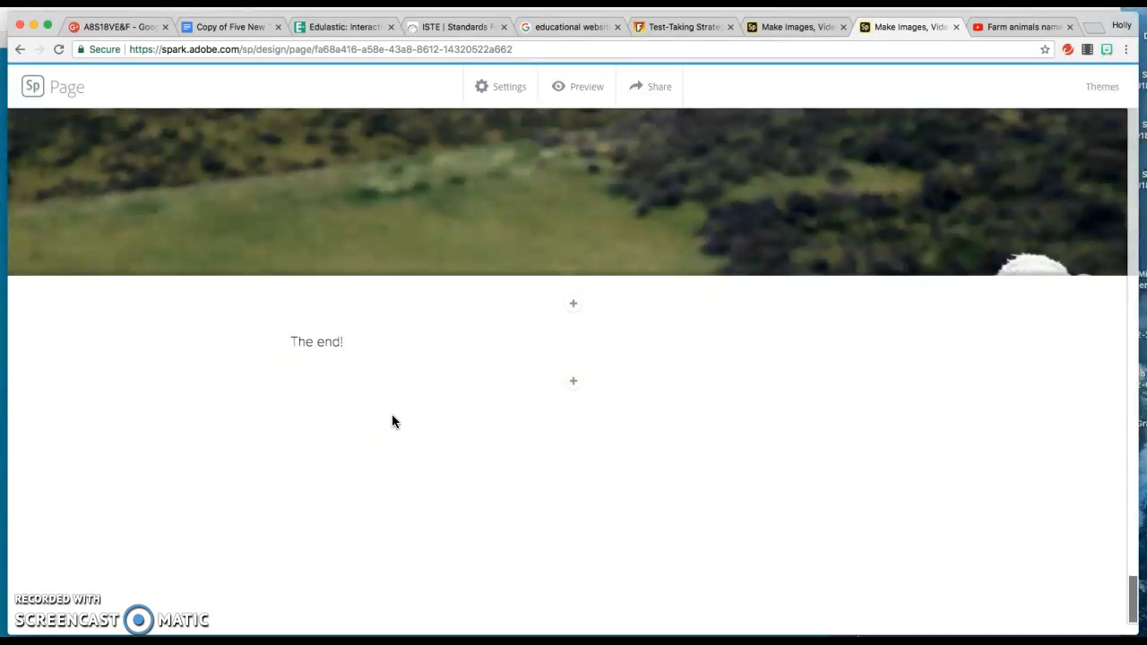
# - Preview the page from the Farm Animals title through the pig and cow photos, and return to the editor
pyautogui.scroll(10, 646, 507)
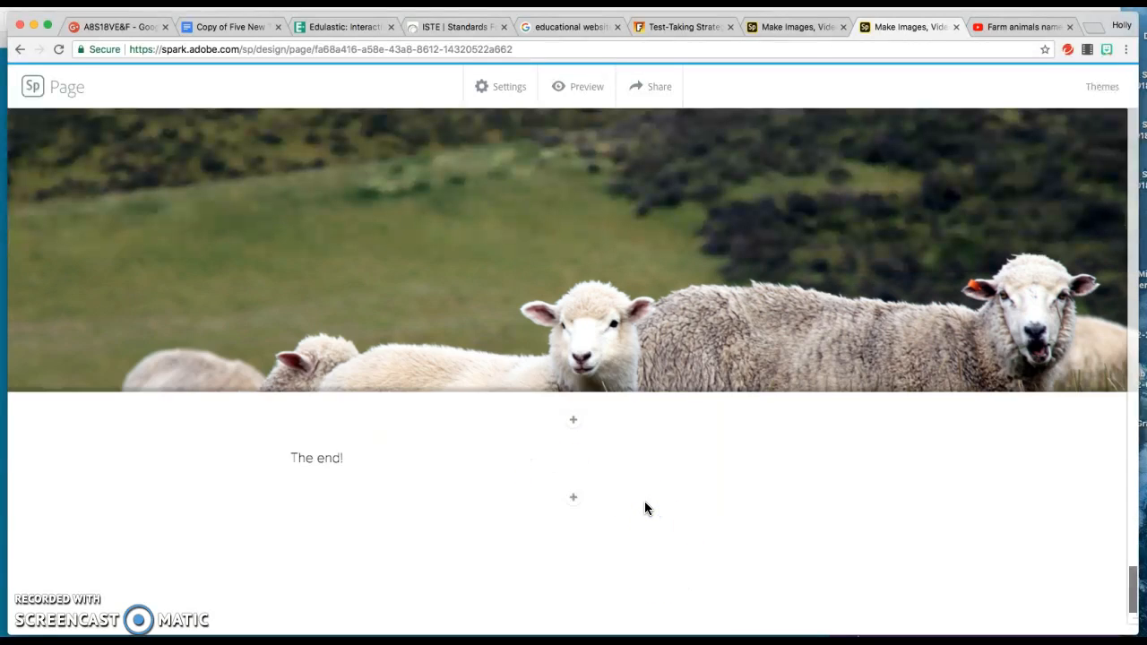
pyautogui.scroll(5, 648, 508)
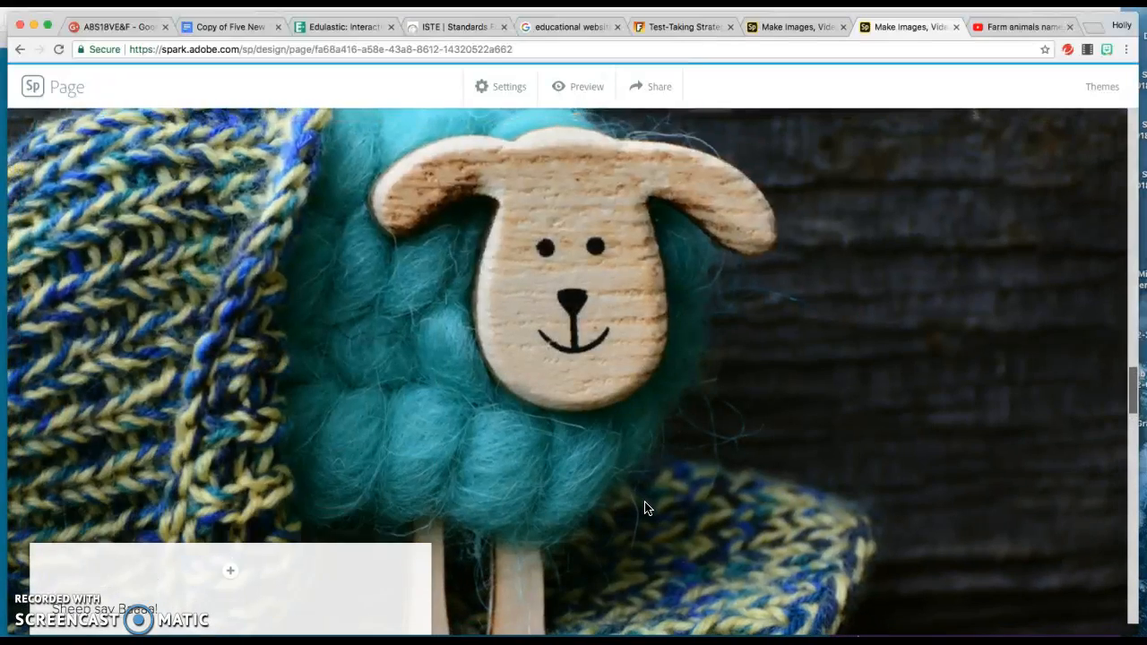
pyautogui.click(568, 86)
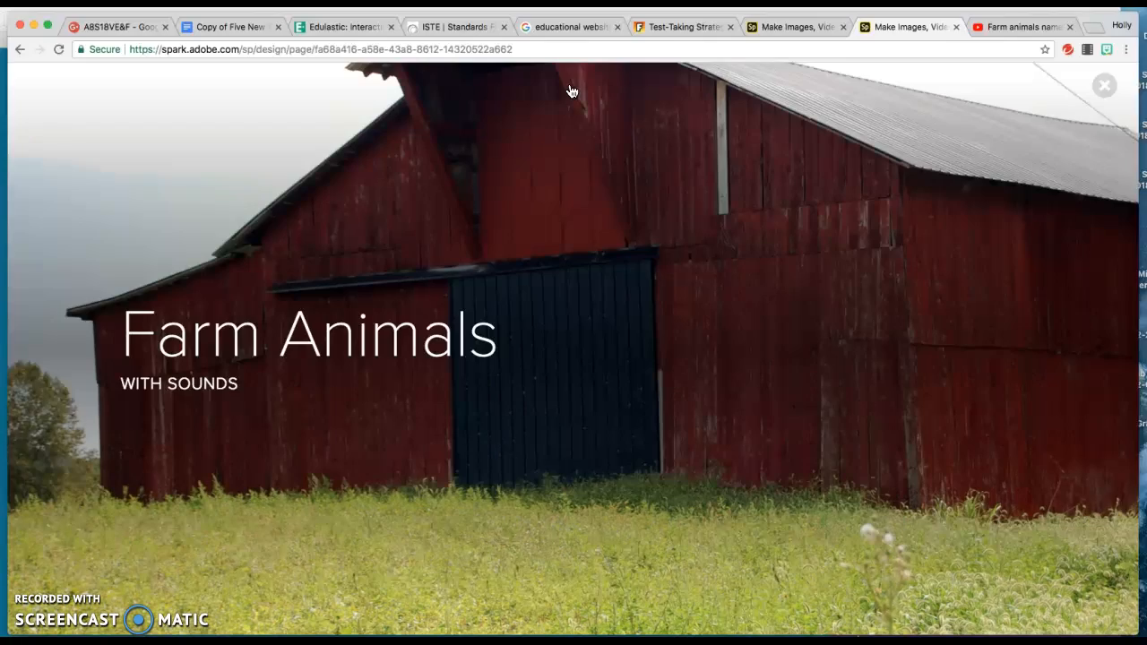
pyautogui.click(638, 215)
pyautogui.scroll(-3, 637, 215)
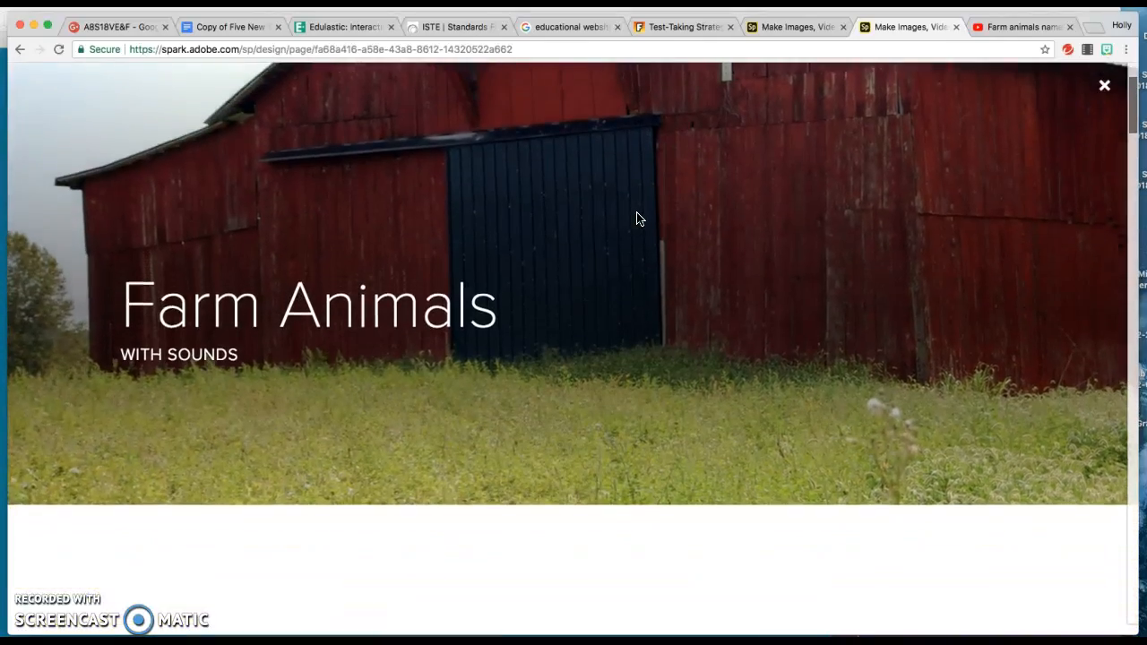
pyautogui.scroll(-5, 637, 218)
pyautogui.scroll(-5, 638, 217)
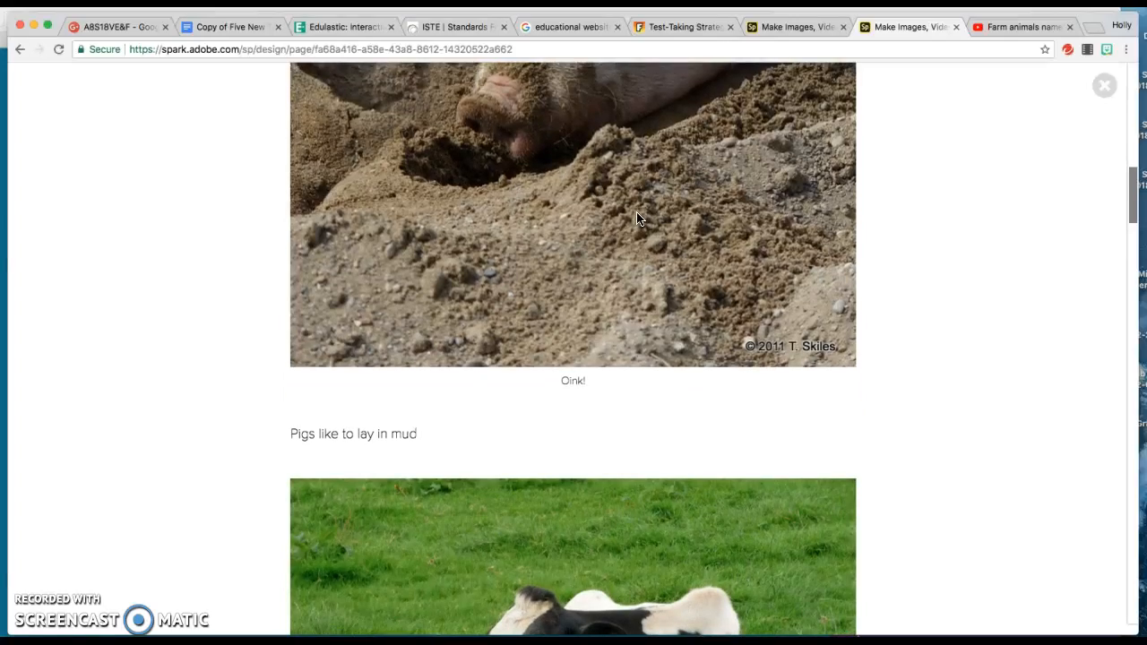
pyautogui.scroll(-5, 637, 217)
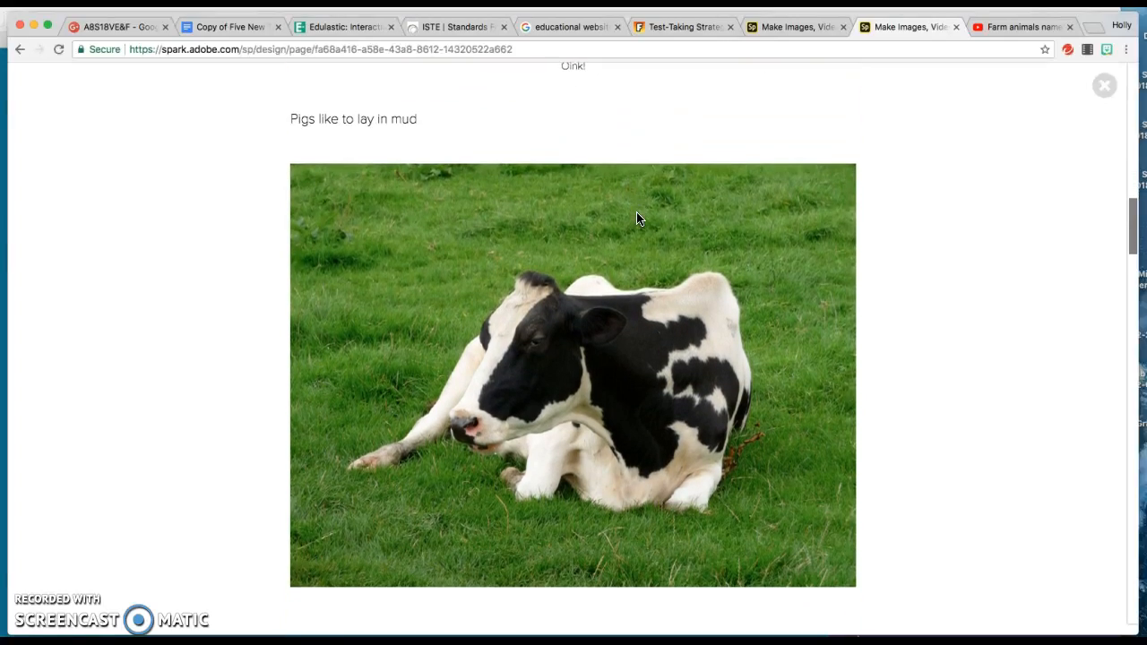
pyautogui.scroll(15, 637, 218)
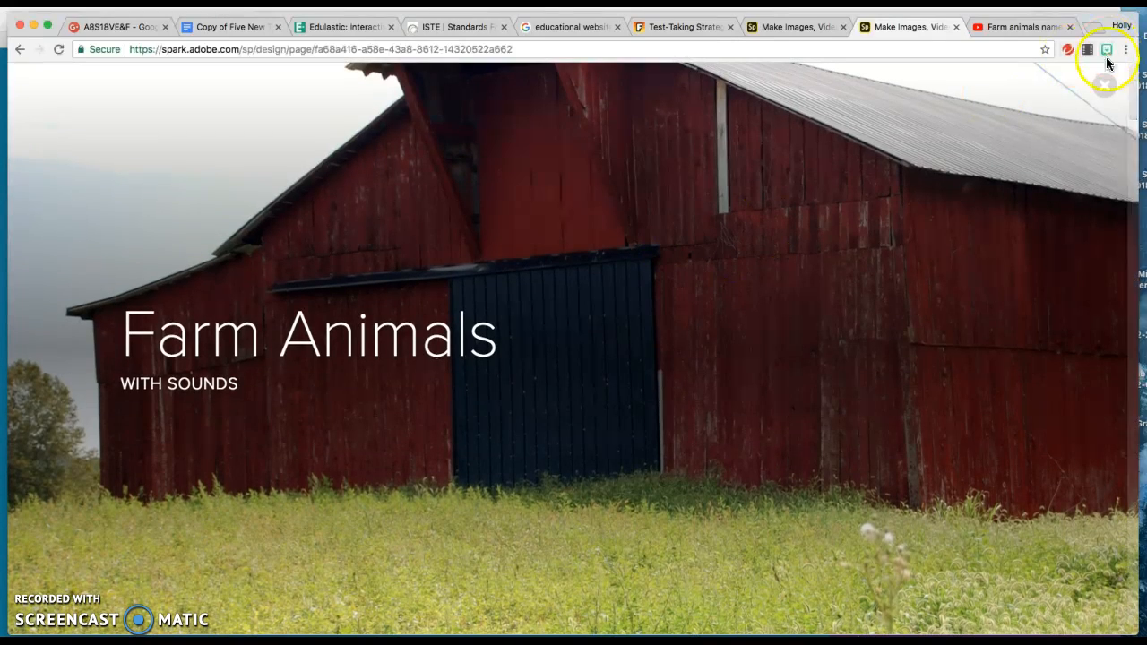
pyautogui.click(1102, 87)
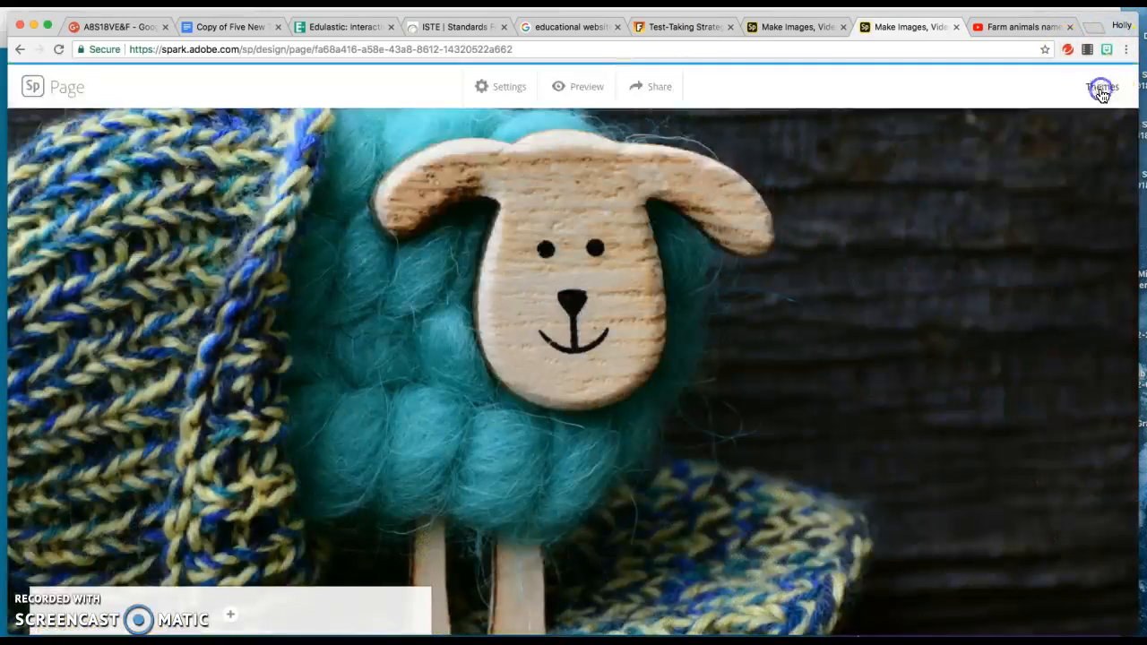
# - Publish the Farm Animals page under the Education category and create its shareable link
pyautogui.click(661, 92)
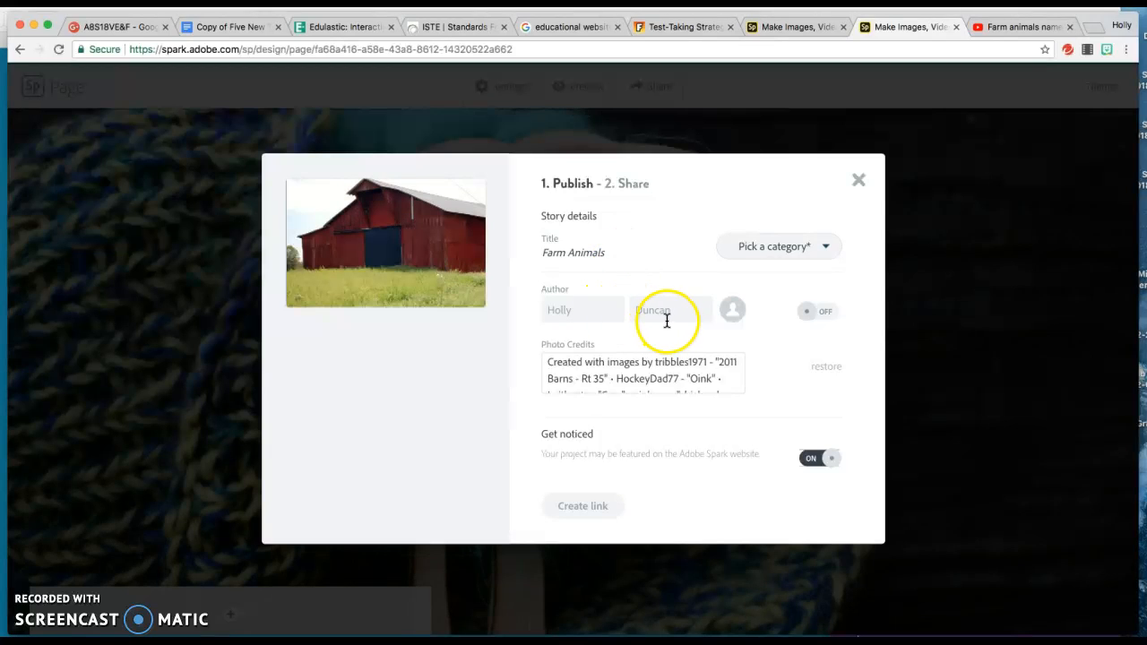
pyautogui.scroll(-5, 727, 379)
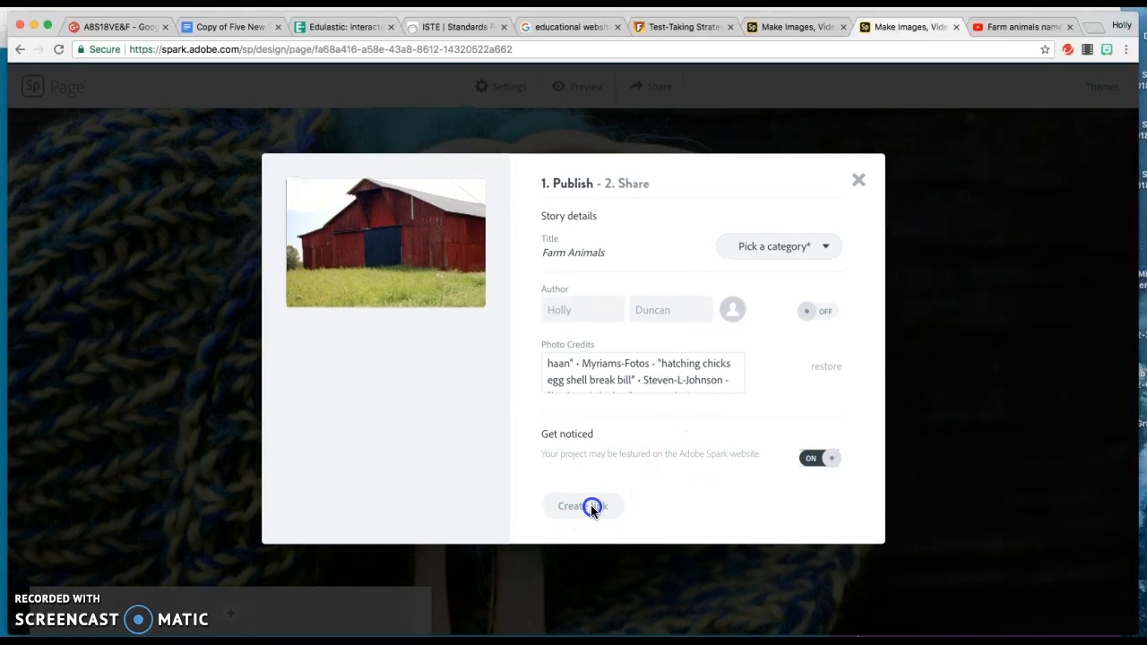
pyautogui.click(590, 506)
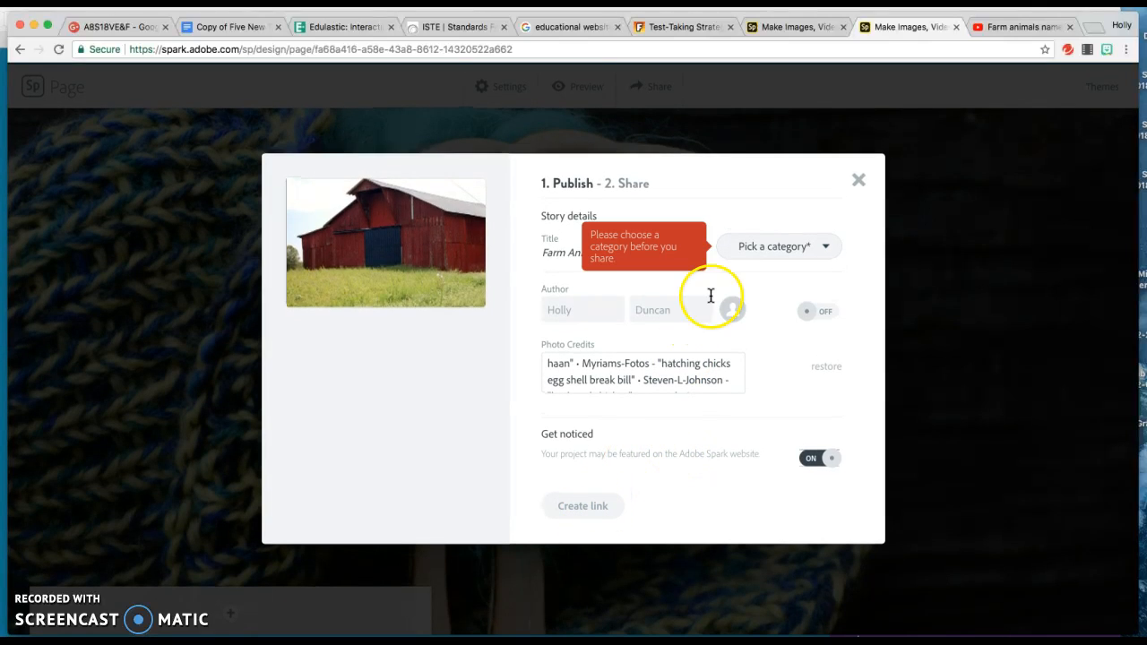
pyautogui.click(805, 248)
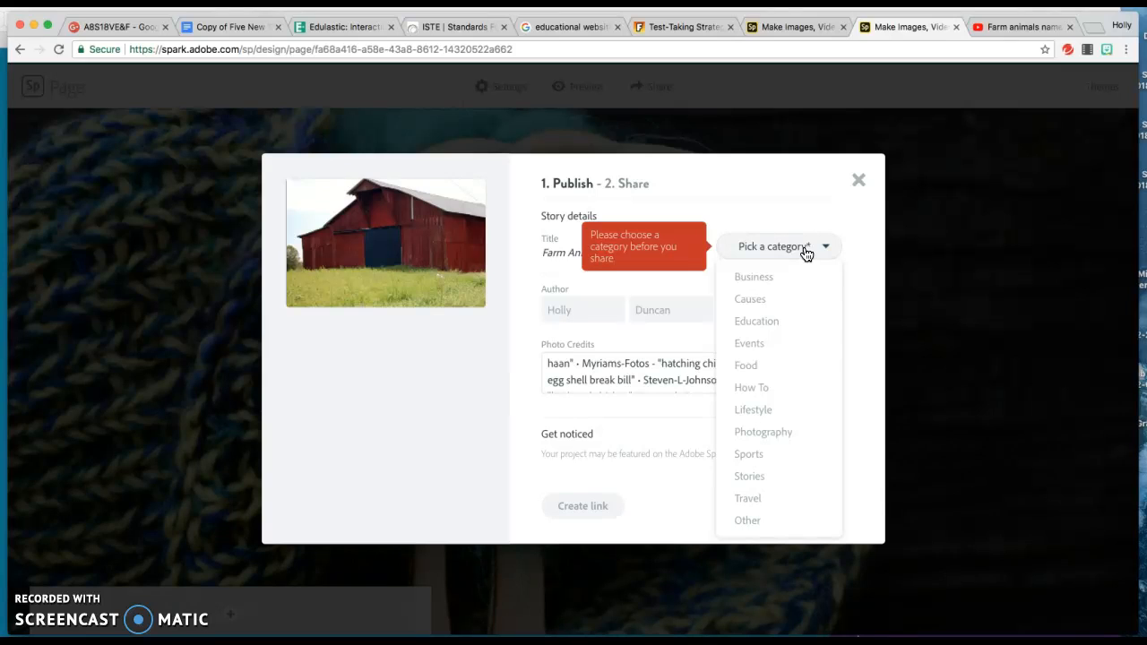
pyautogui.click(794, 323)
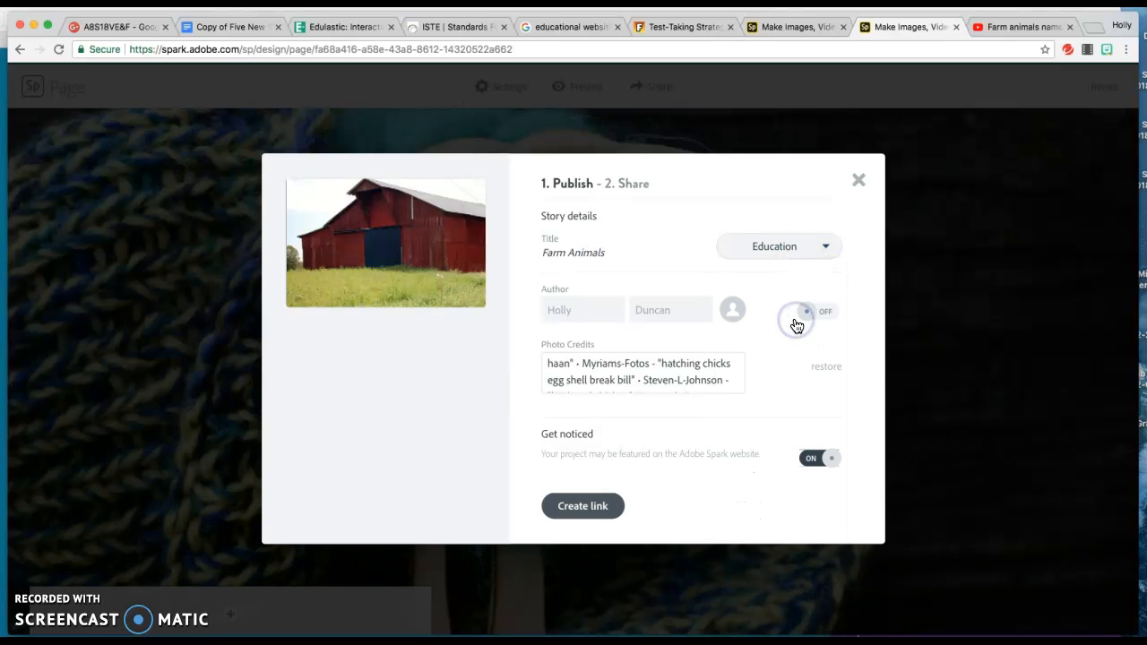
pyautogui.click(578, 507)
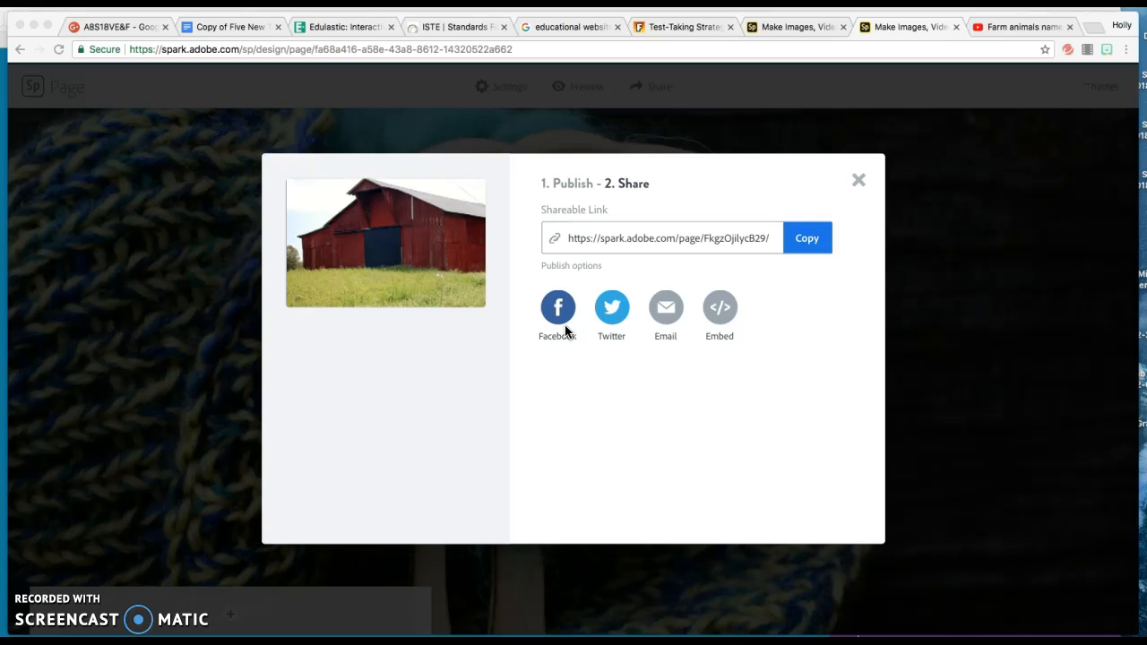
pyautogui.click(714, 317)
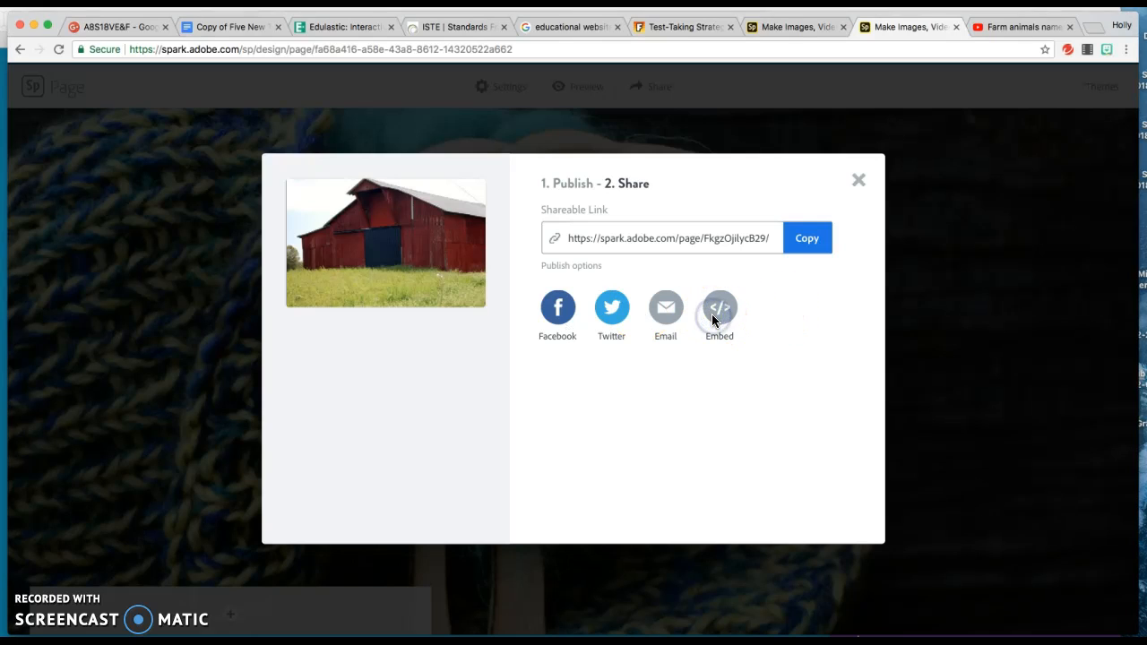
pyautogui.click(666, 306)
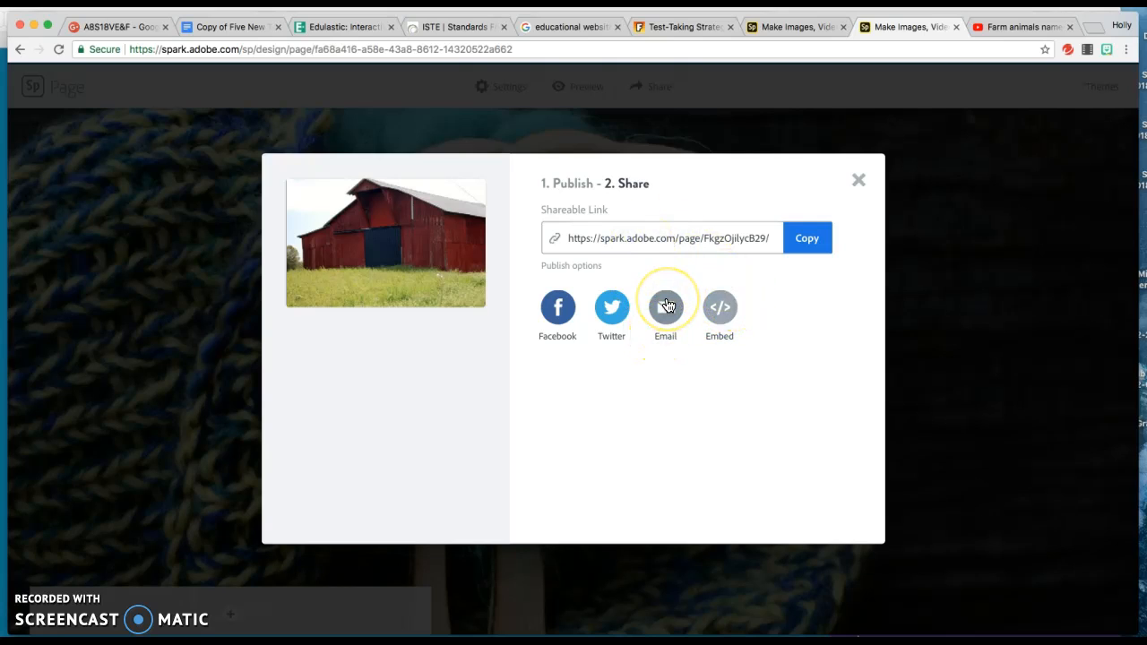